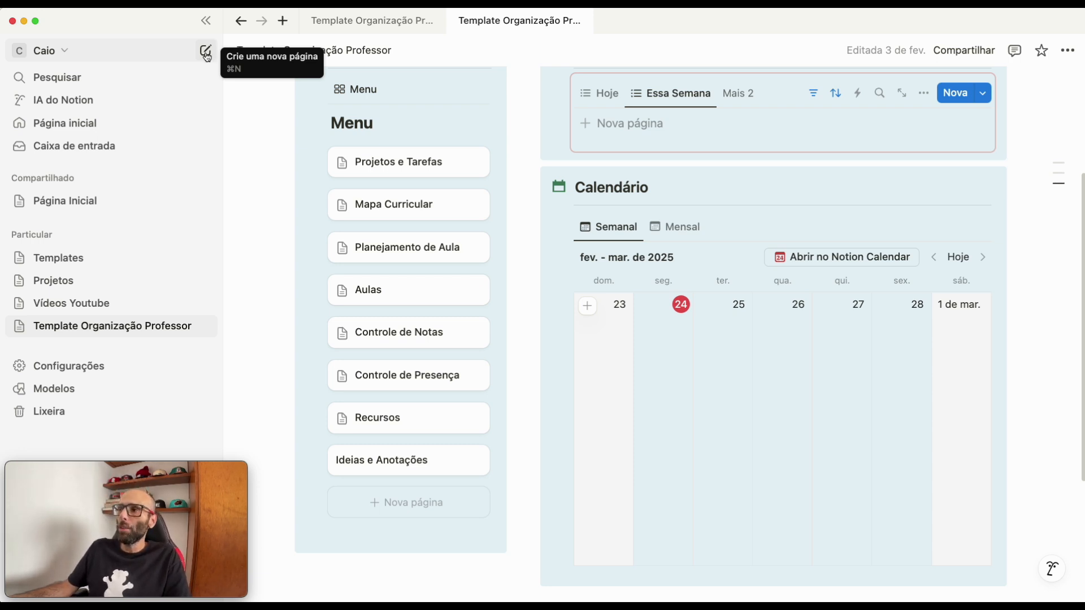
{"action": "left_click", "coordinate": [207, 57]}
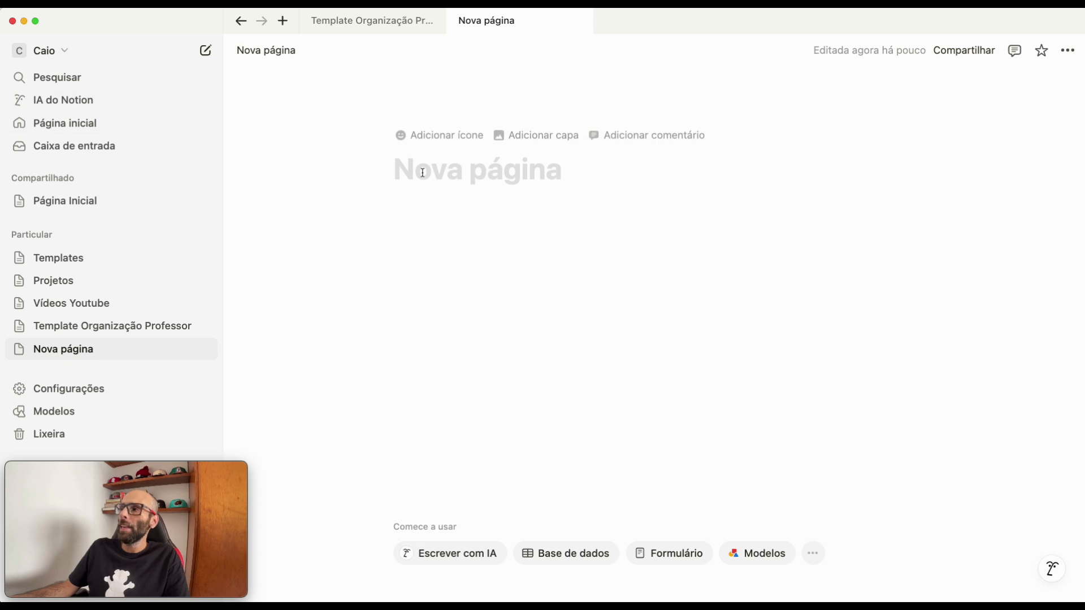
{"action": "type", "text": "Idei"}
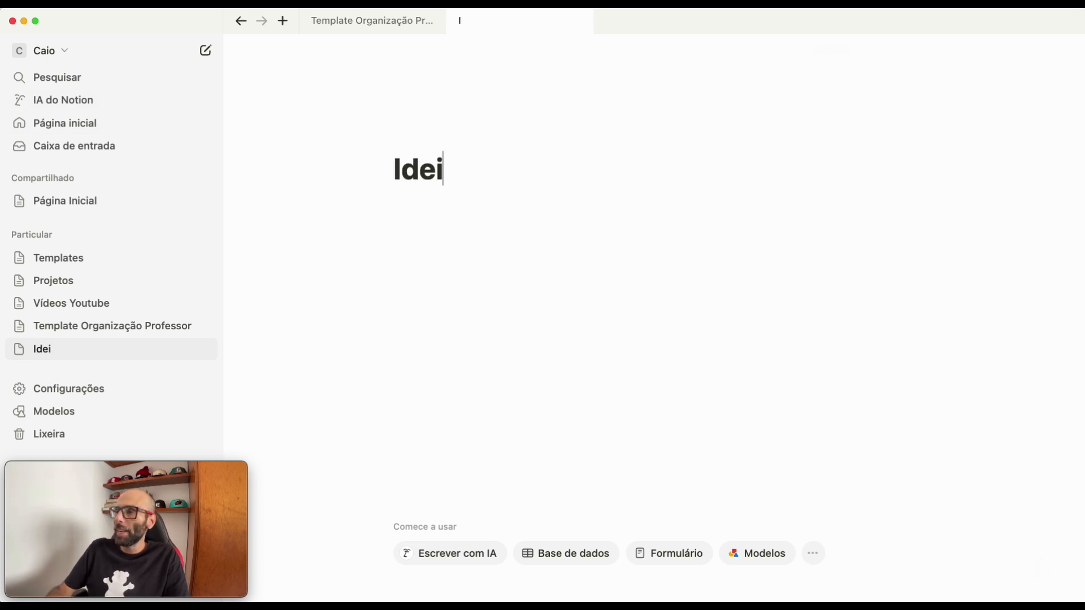
{"action": "type", "text": "as e Anota"}
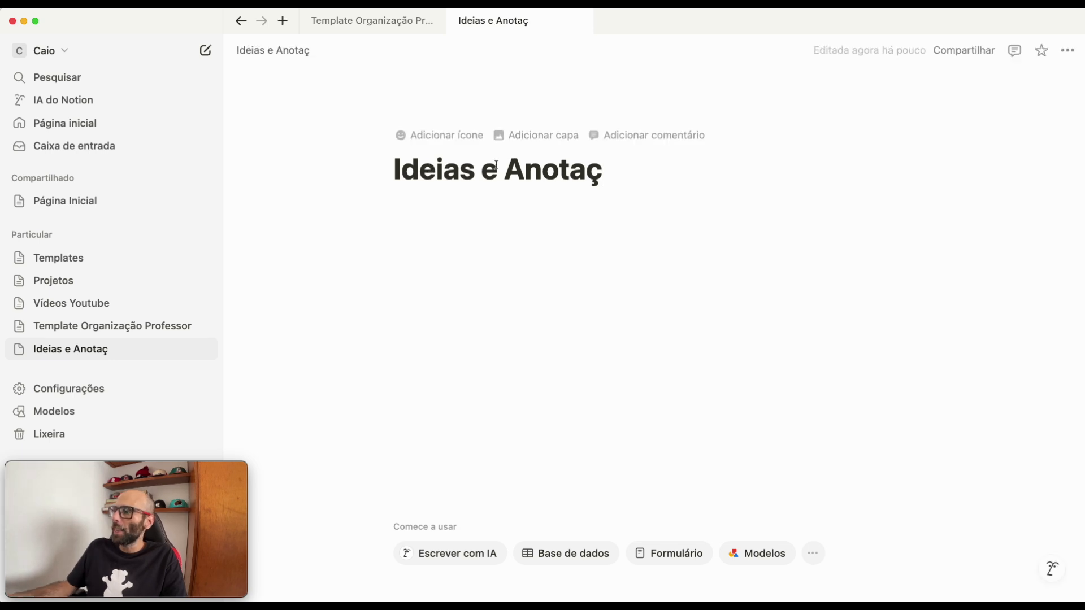
{"action": "type", "text": "ções"}
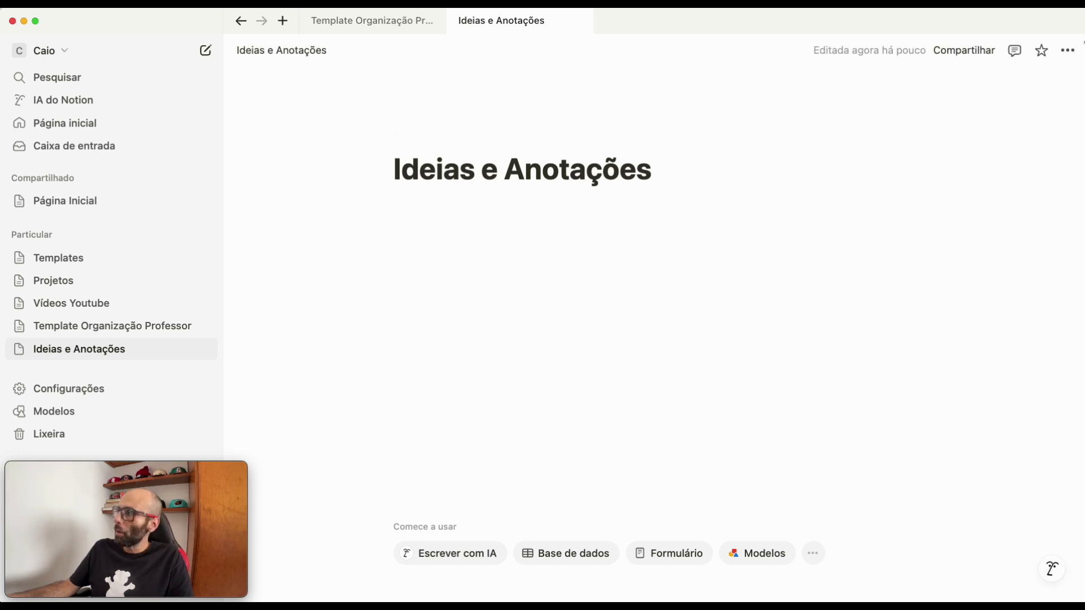
{"action": "left_click", "coordinate": [1073, 50]}
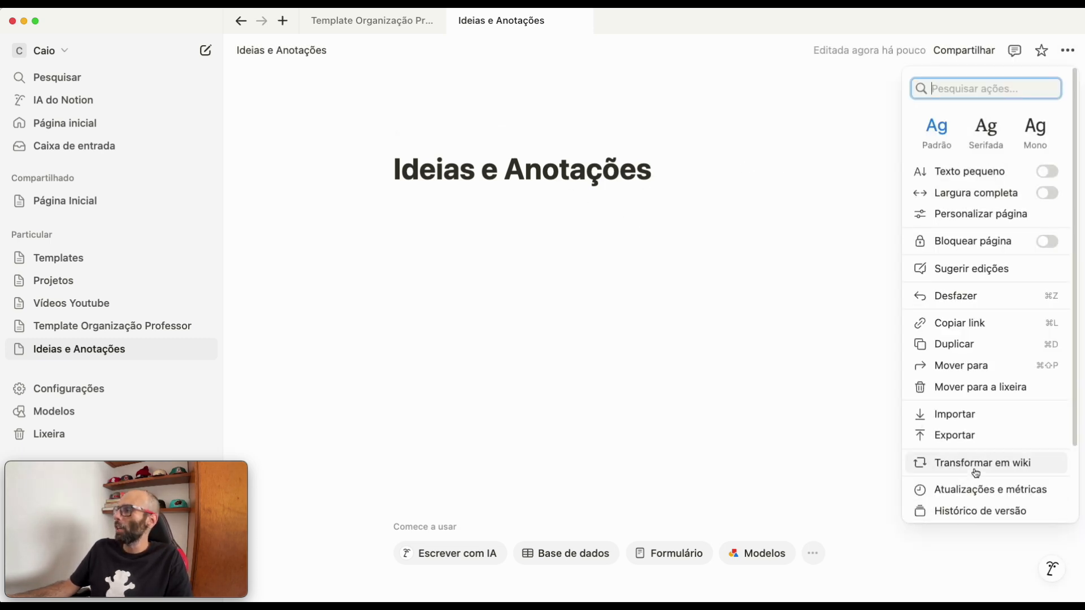
{"action": "scroll", "coordinate": [975, 452], "scroll_direction": "down", "scroll_amount": 2}
{"action": "left_click", "coordinate": [975, 299]}
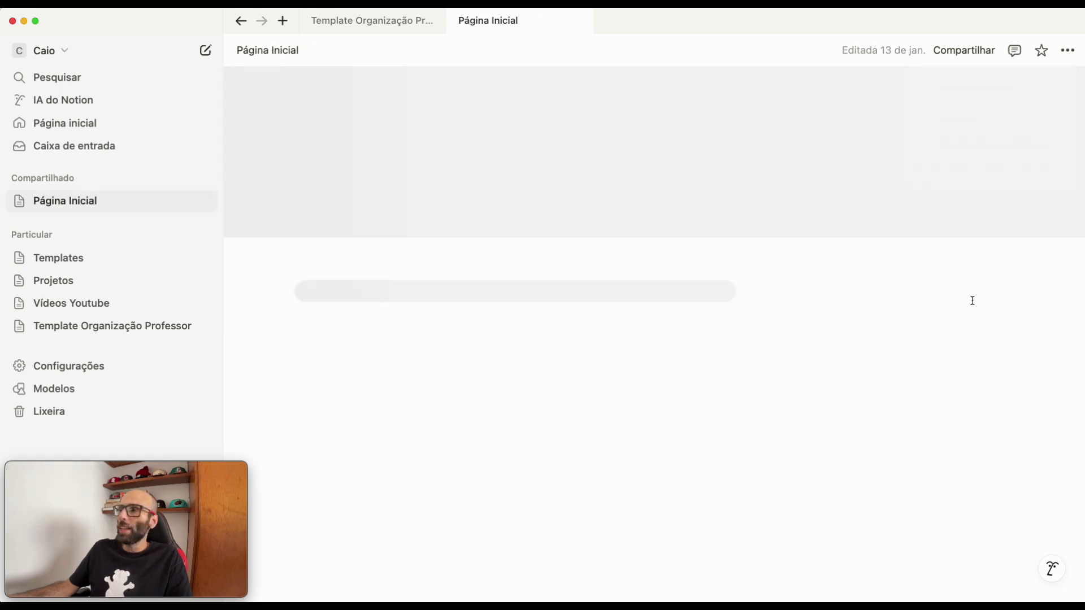
- Open the Ideias e Anotações page from the Template Organização Professor menu in its own tab and close the duplicate template tab
{"action": "left_click", "coordinate": [98, 334]}
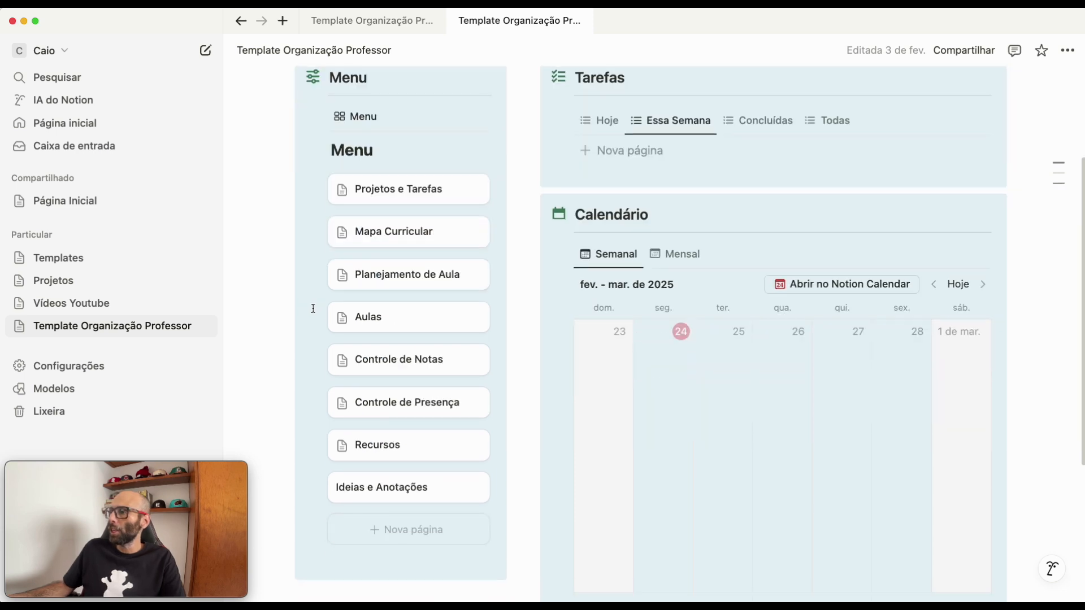
{"action": "scroll", "coordinate": [319, 308], "scroll_direction": "down", "scroll_amount": 3}
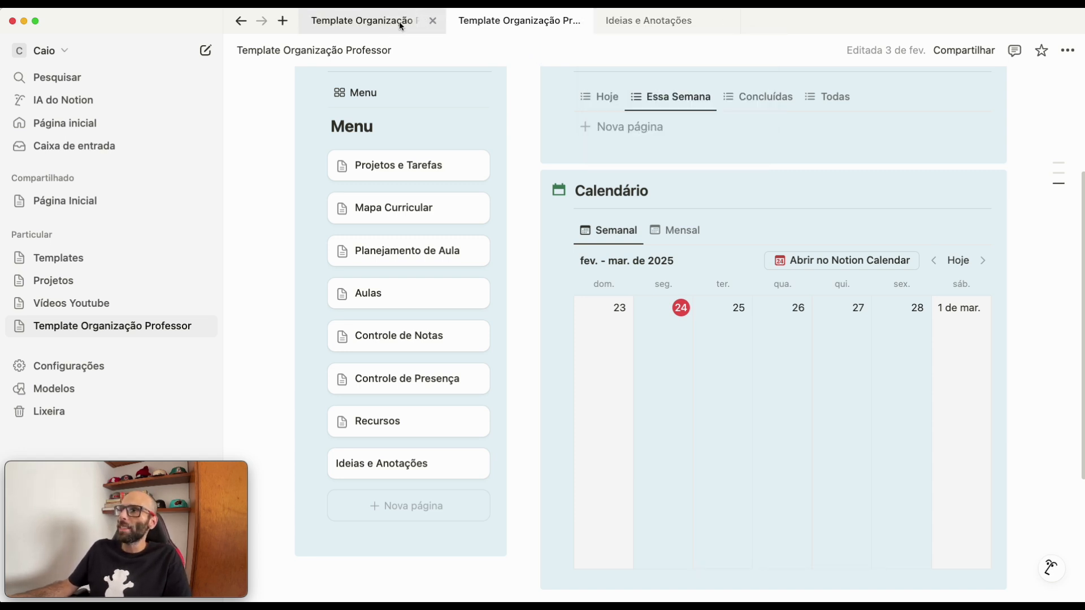
{"action": "left_click", "coordinate": [433, 22]}
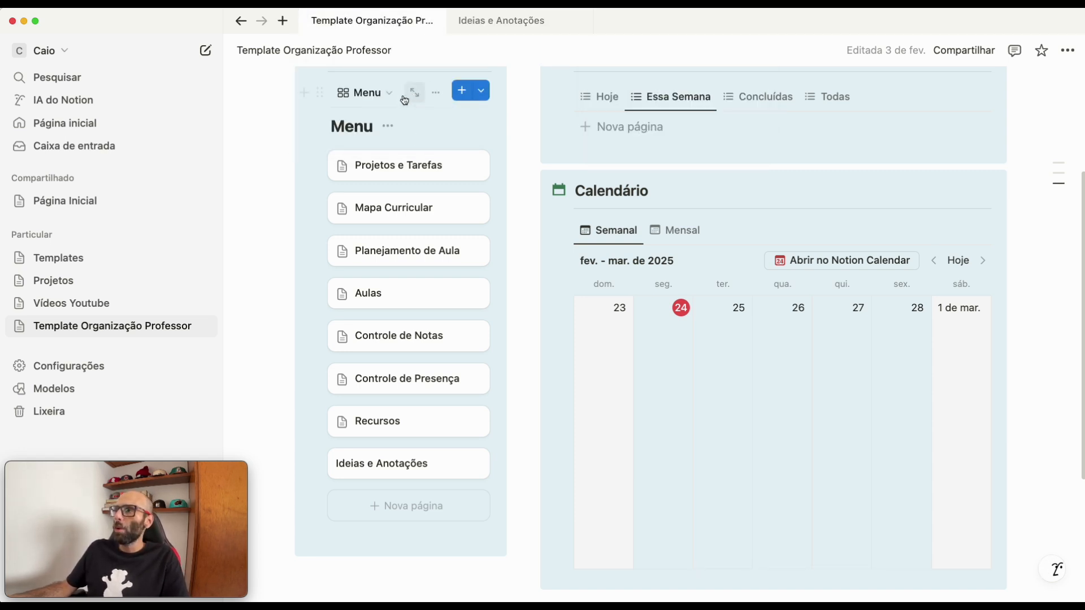
{"action": "left_click", "coordinate": [488, 25]}
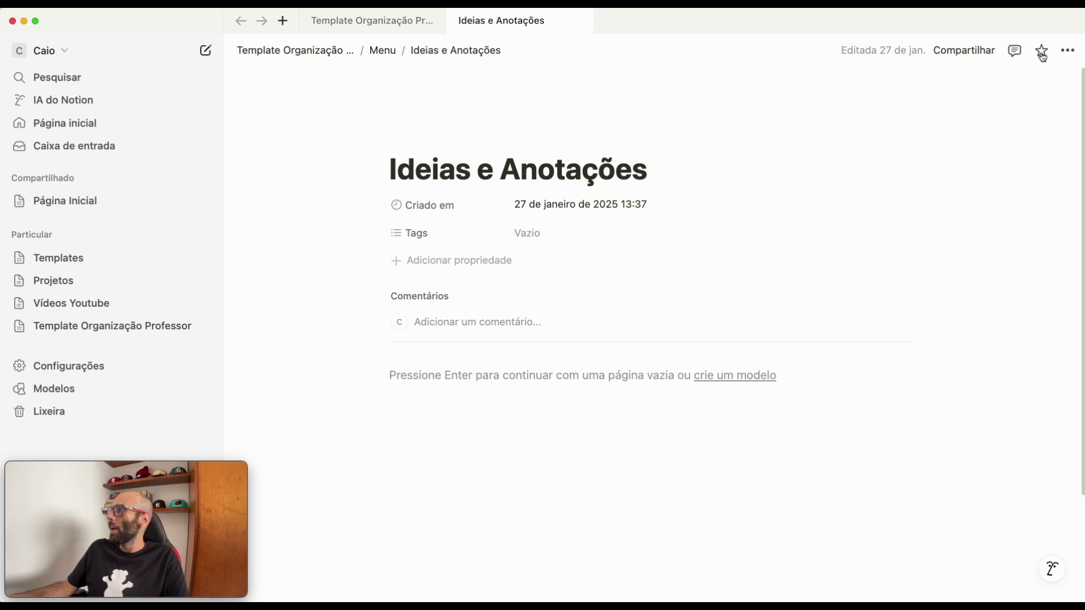
- Turn on full width (Largura completa) for the Ideias e Anotações page
{"action": "left_click", "coordinate": [1076, 56]}
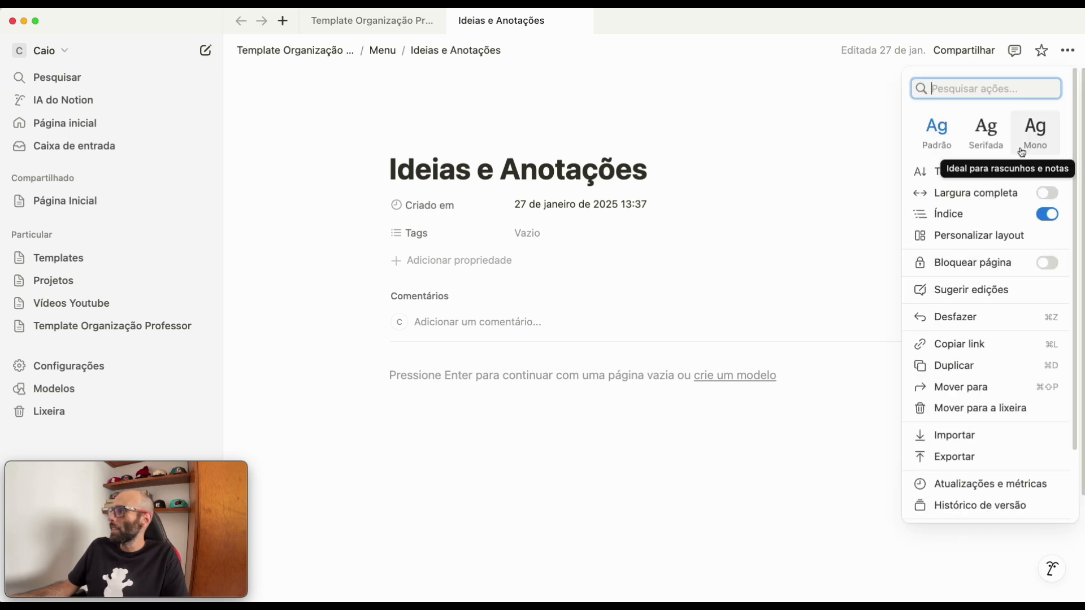
{"action": "left_click", "coordinate": [1031, 195]}
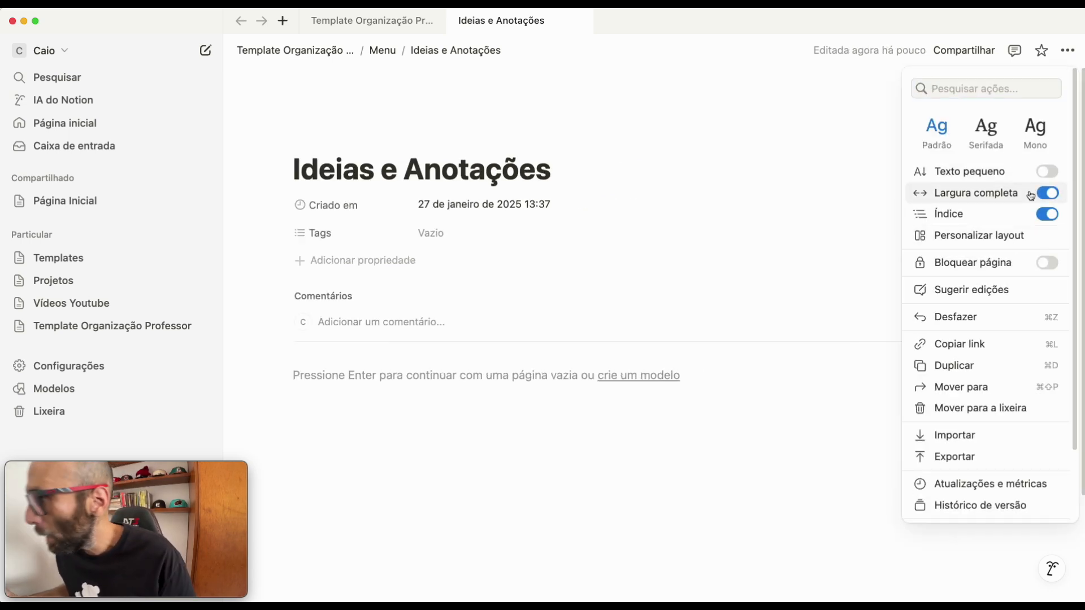
{"action": "left_click", "coordinate": [349, 380]}
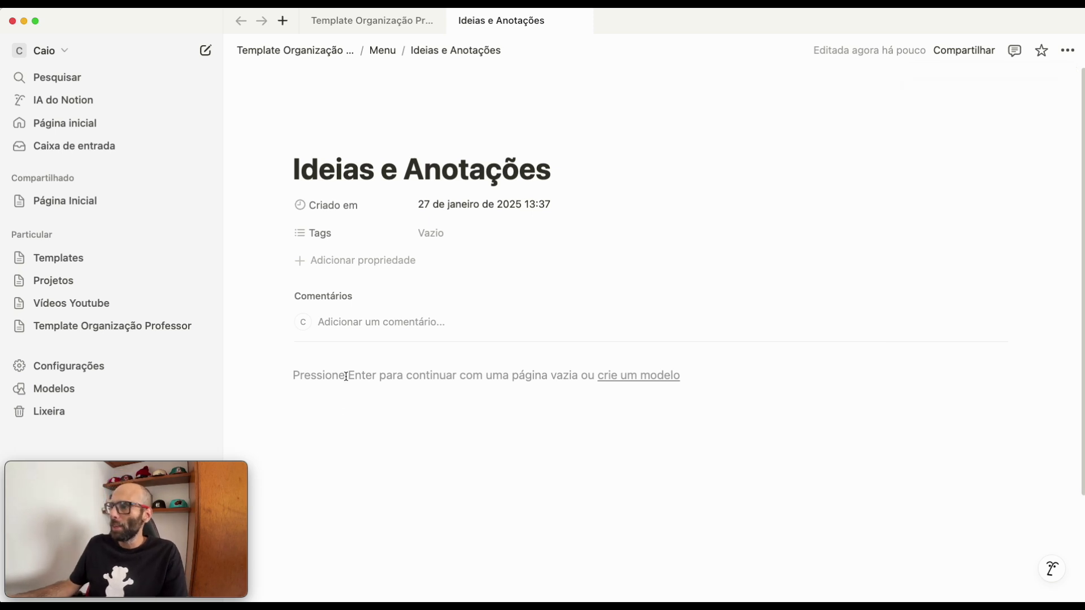
- Insert a callout block (Frase de destaque) in the page body containing the level-3 heading "Rascunhos" with a divider below it
{"action": "left_click", "coordinate": [346, 377]}
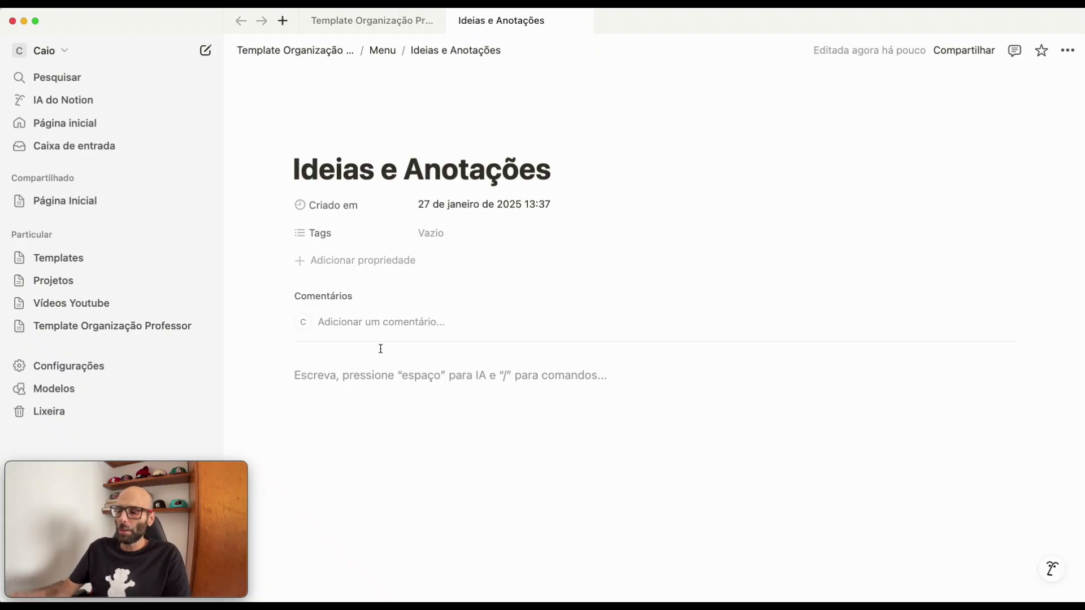
{"action": "type", "text": "/"}
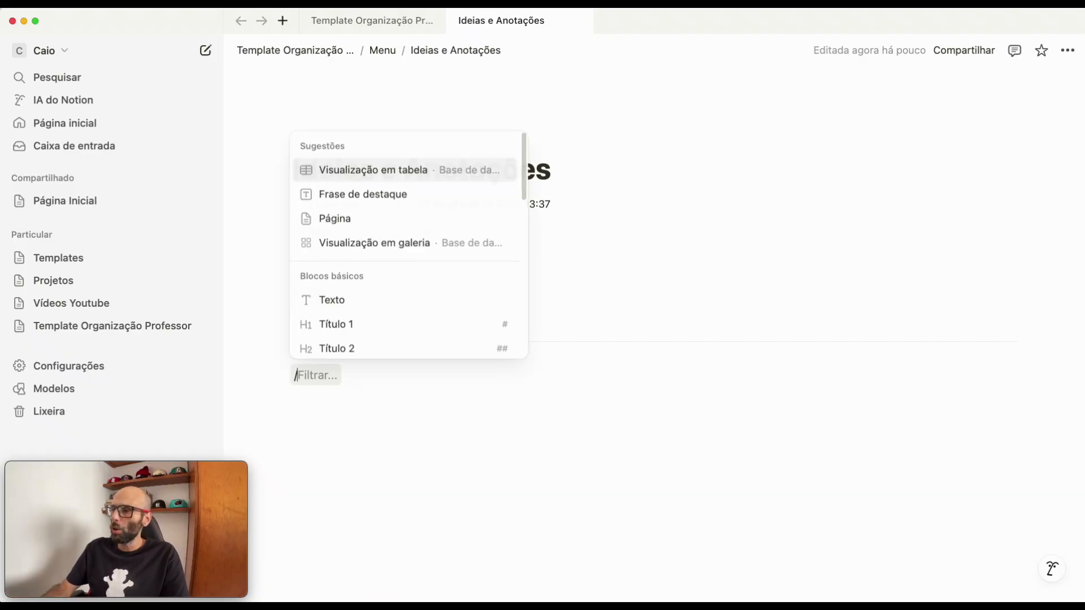
{"action": "type", "text": "fra"}
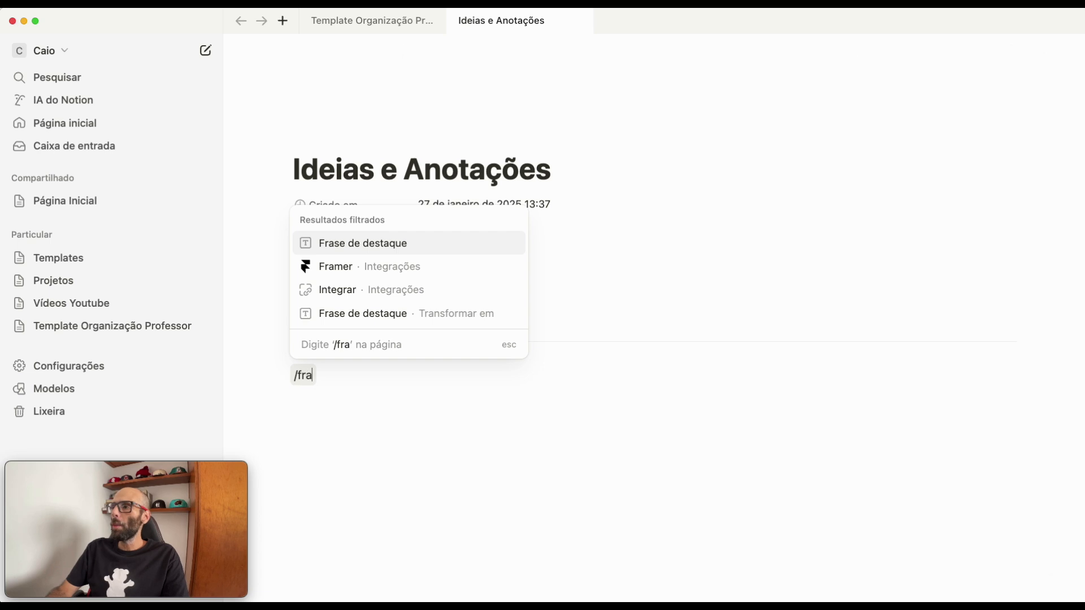
{"action": "left_click", "coordinate": [392, 245]}
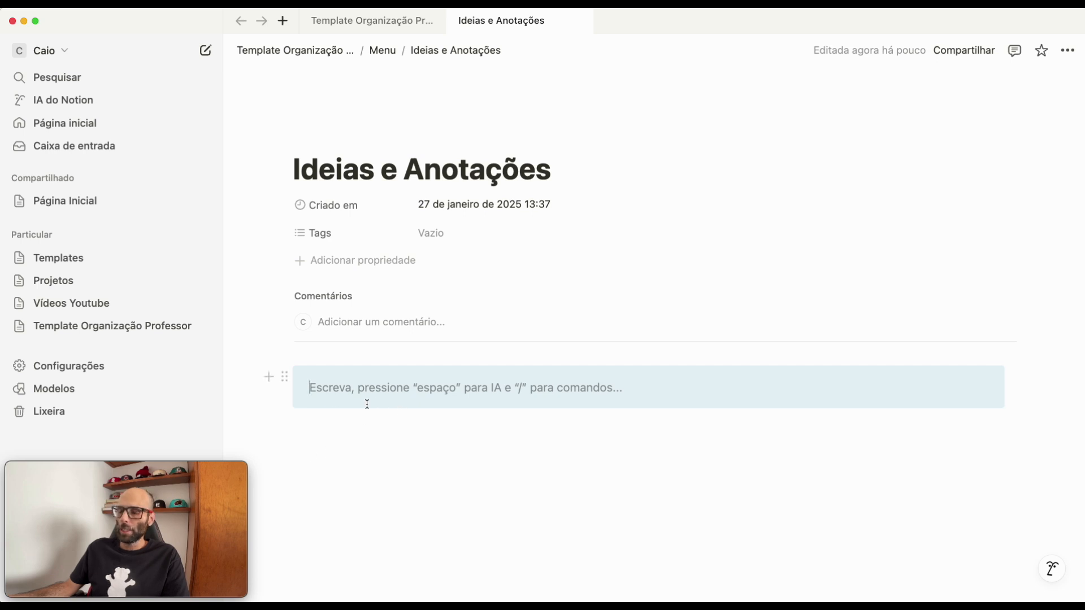
{"action": "type", "text": "###"}
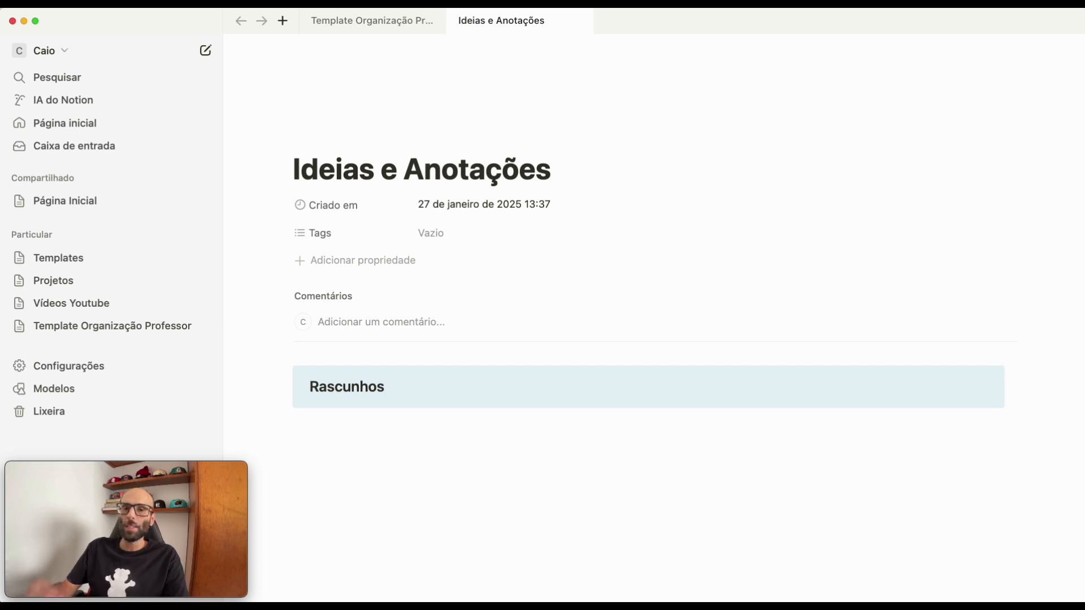
{"action": "key", "text": "Return"}
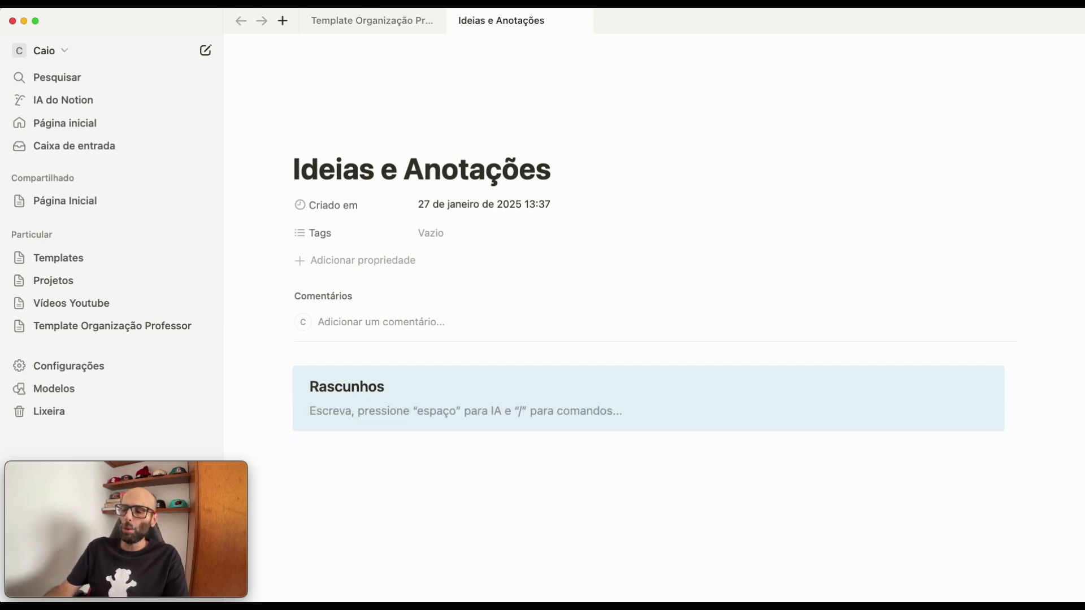
{"action": "type", "text": "---"}
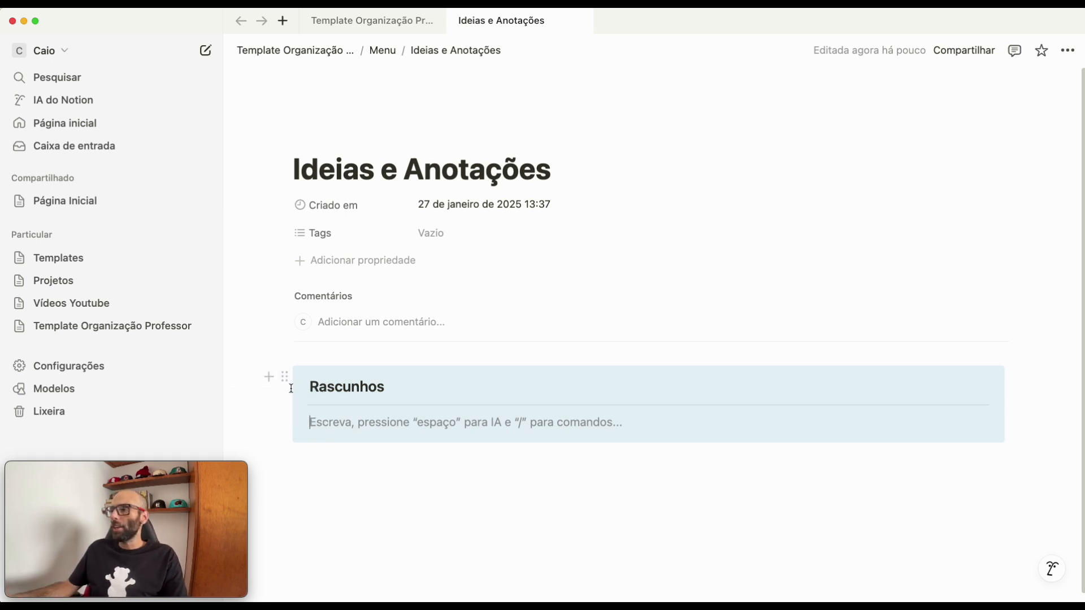
- Duplicate the Rascunhos callout twice to make three stacked callouts
{"action": "left_click", "coordinate": [328, 386]}
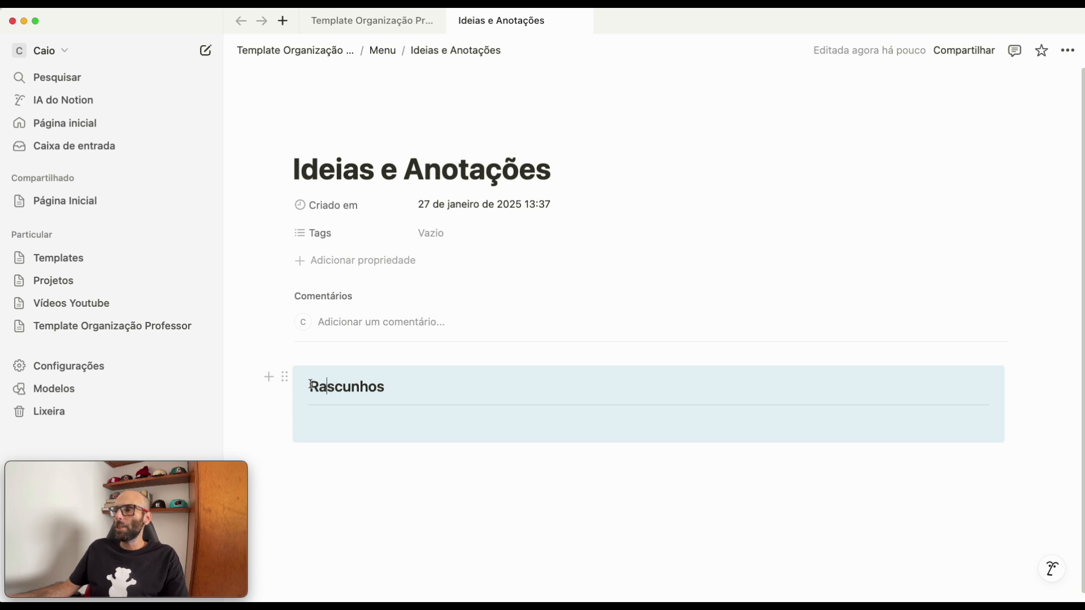
{"action": "left_click", "coordinate": [285, 379]}
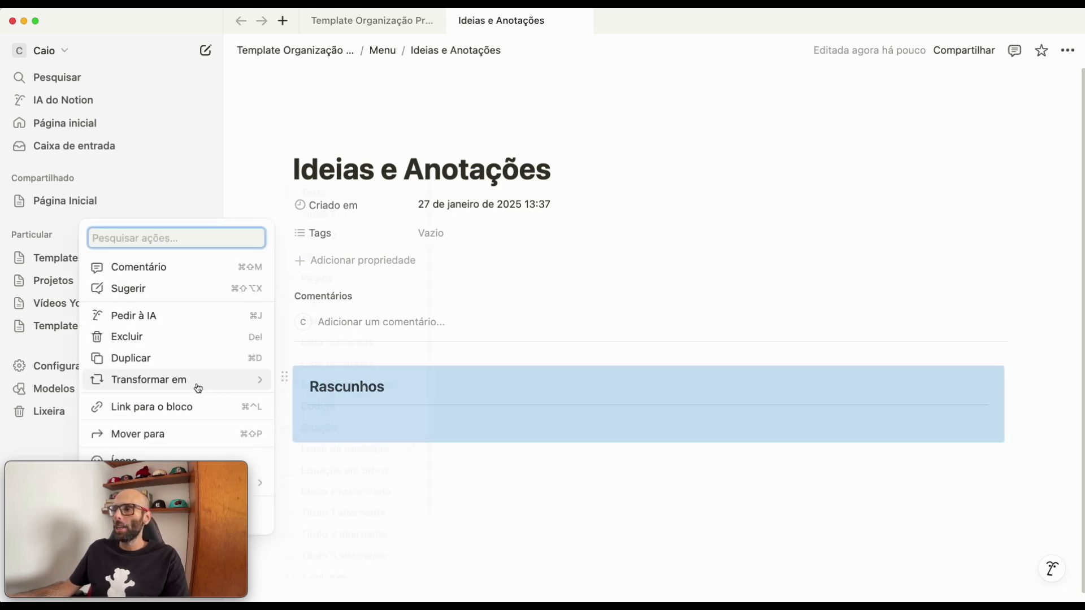
{"action": "left_click", "coordinate": [147, 361]}
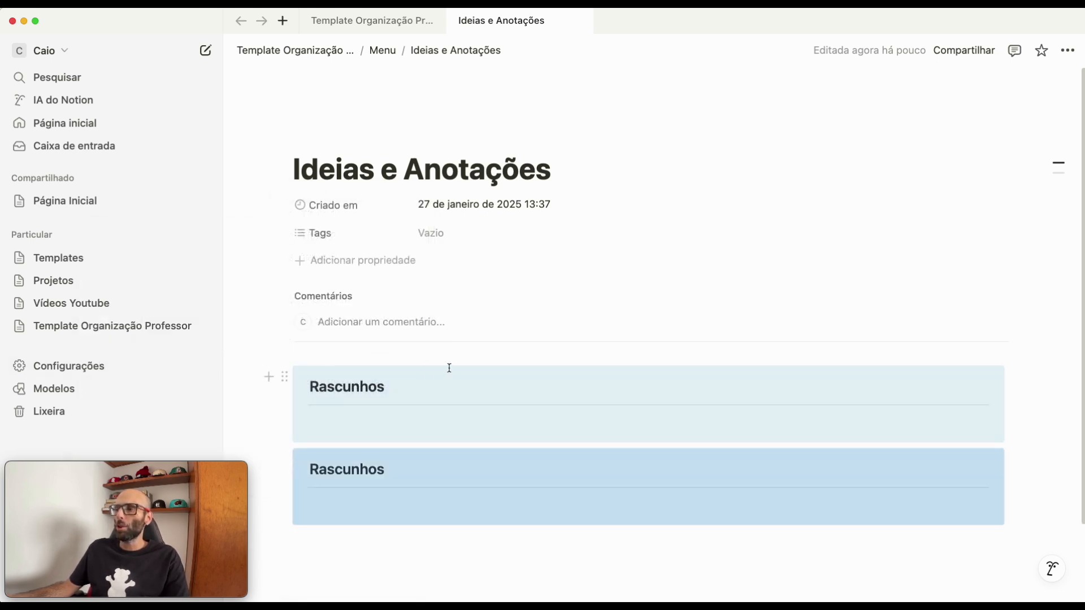
{"action": "scroll", "coordinate": [448, 368], "scroll_direction": "down", "scroll_amount": 3}
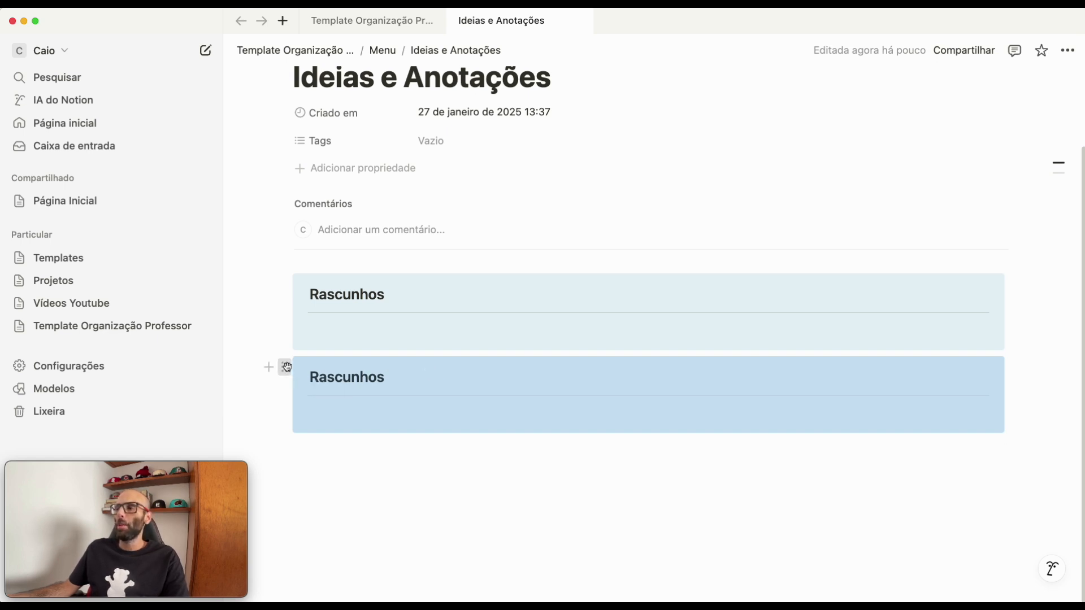
{"action": "left_click", "coordinate": [286, 368]}
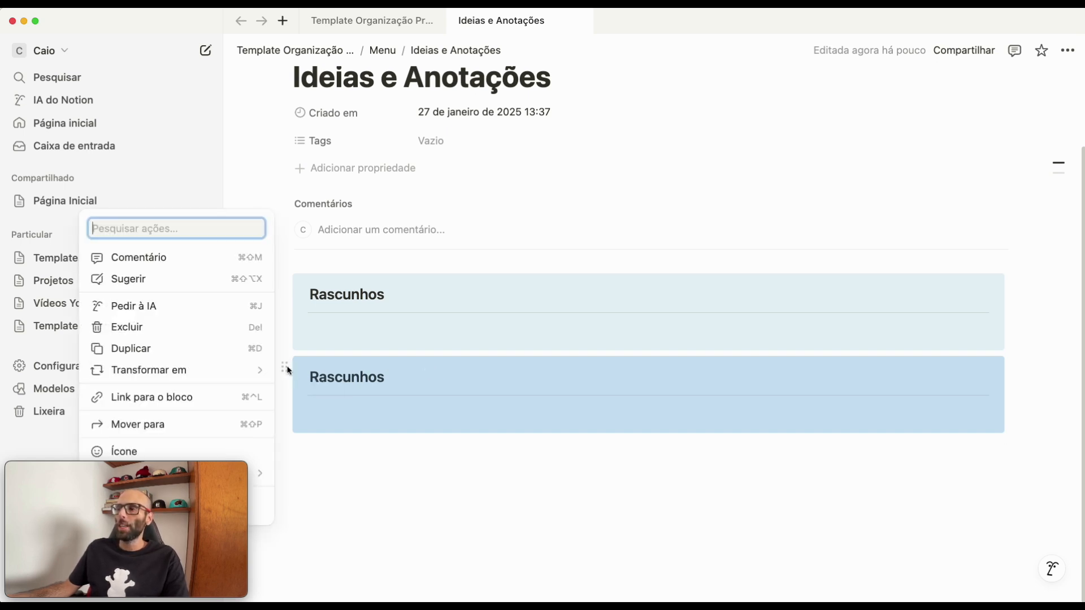
{"action": "left_click", "coordinate": [137, 349]}
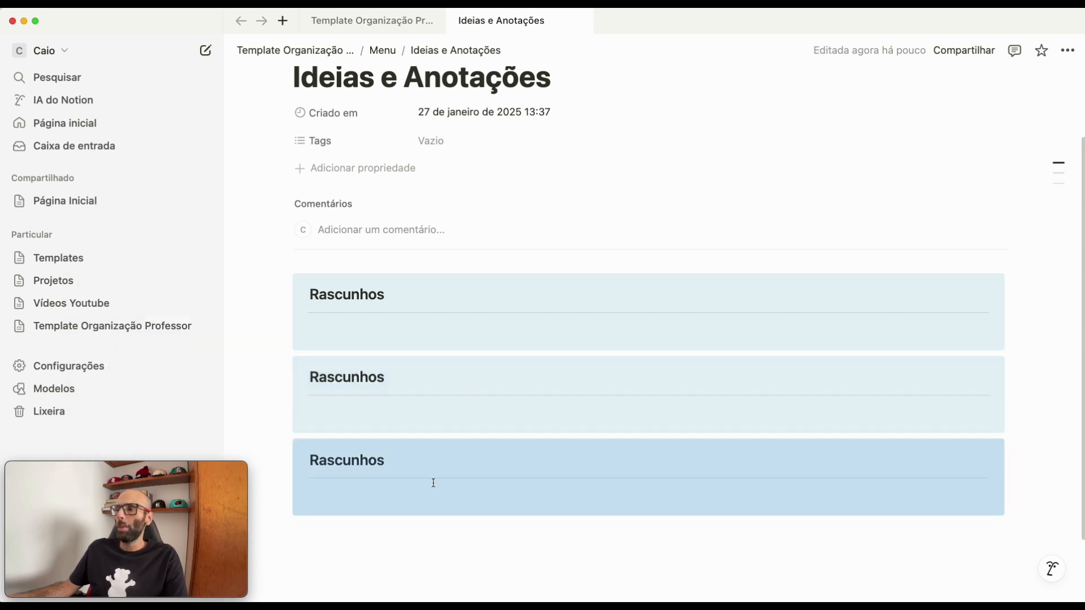
{"action": "left_click", "coordinate": [379, 338]}
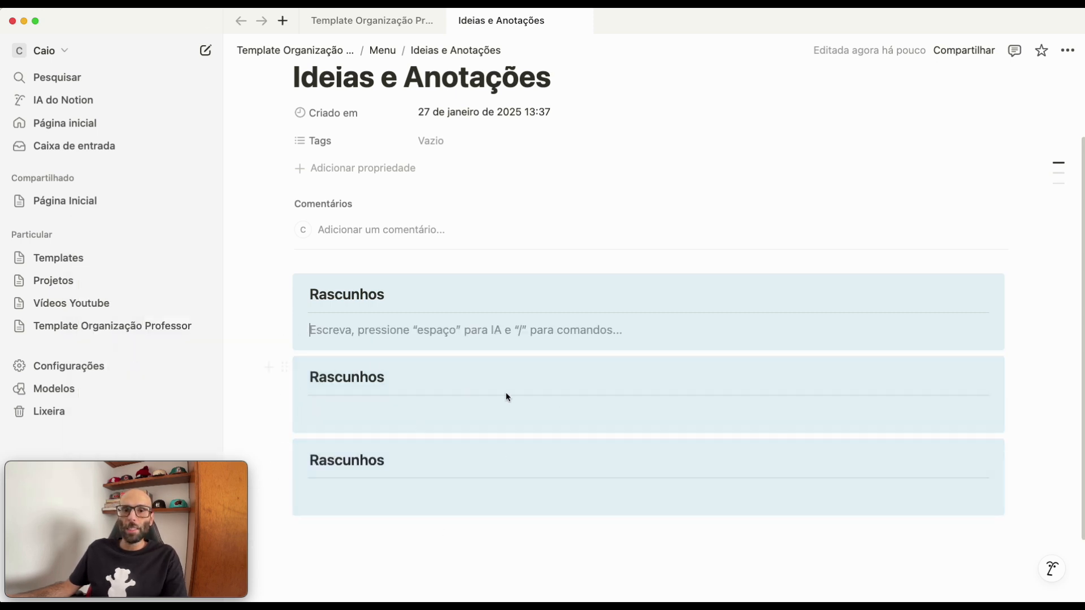
- Rename the second callout's heading to "Categorias de Notas" and the third callout's heading to "Todas as Notas"
{"action": "left_click", "coordinate": [580, 331]}
{"action": "double_click", "coordinate": [365, 371]}
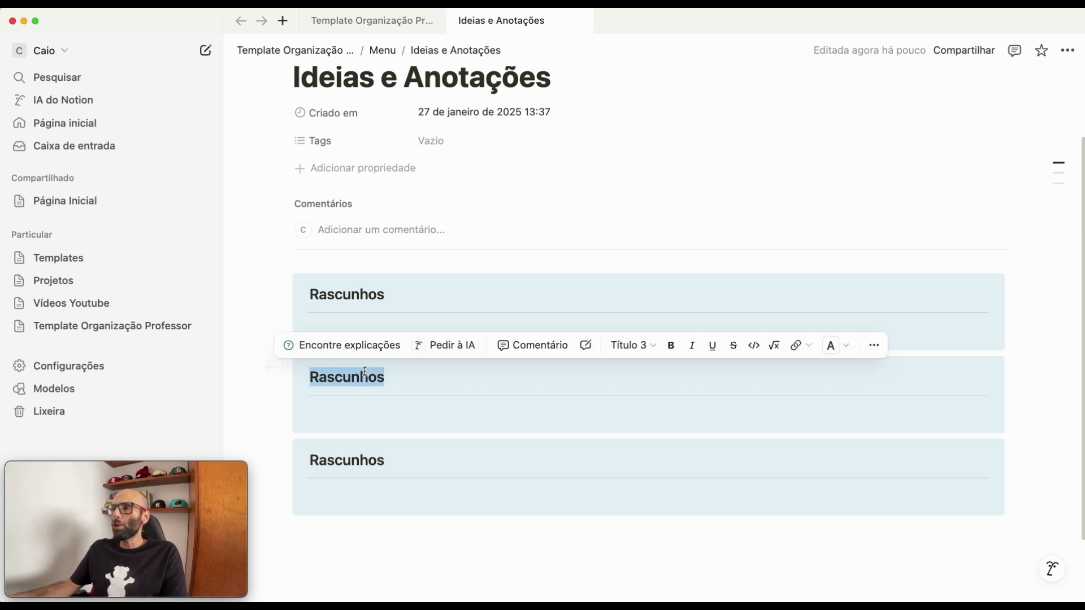
{"action": "type", "text": "Categorias de Notas"}
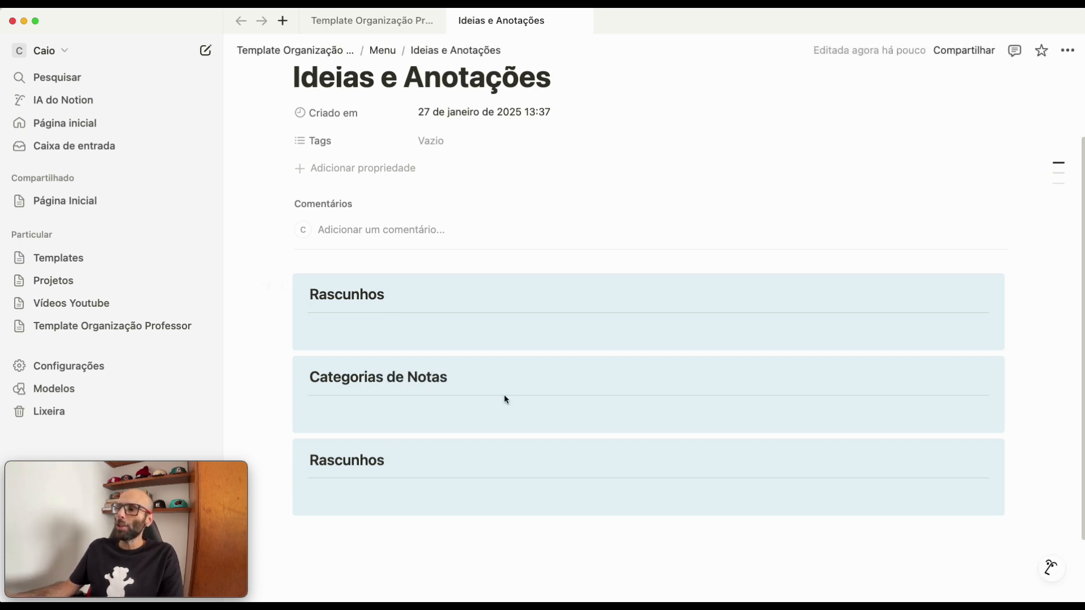
{"action": "double_click", "coordinate": [344, 461]}
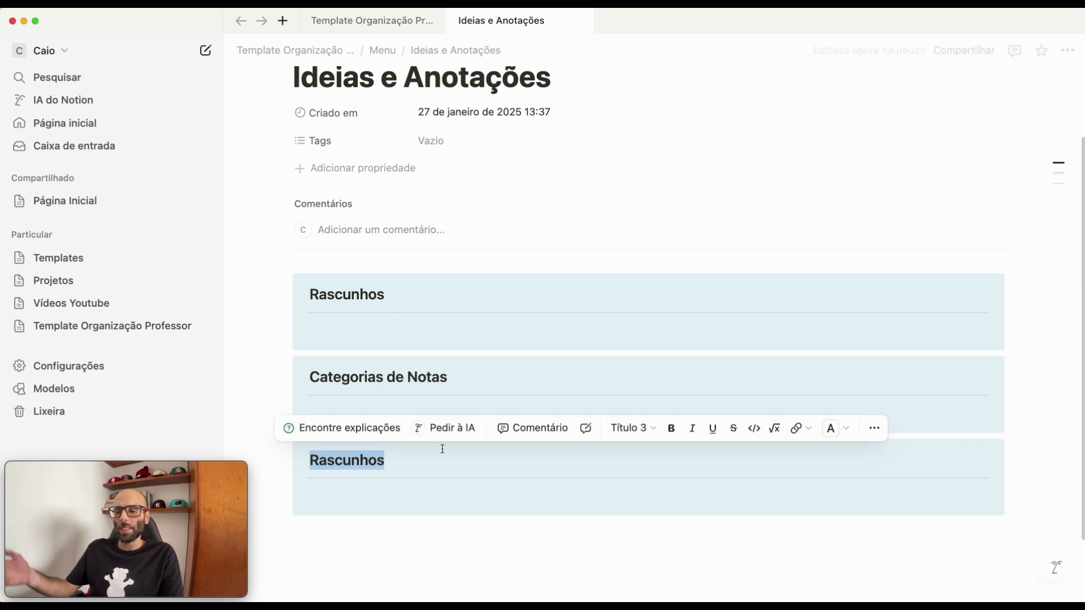
{"action": "type", "text": "Todas as Notas"}
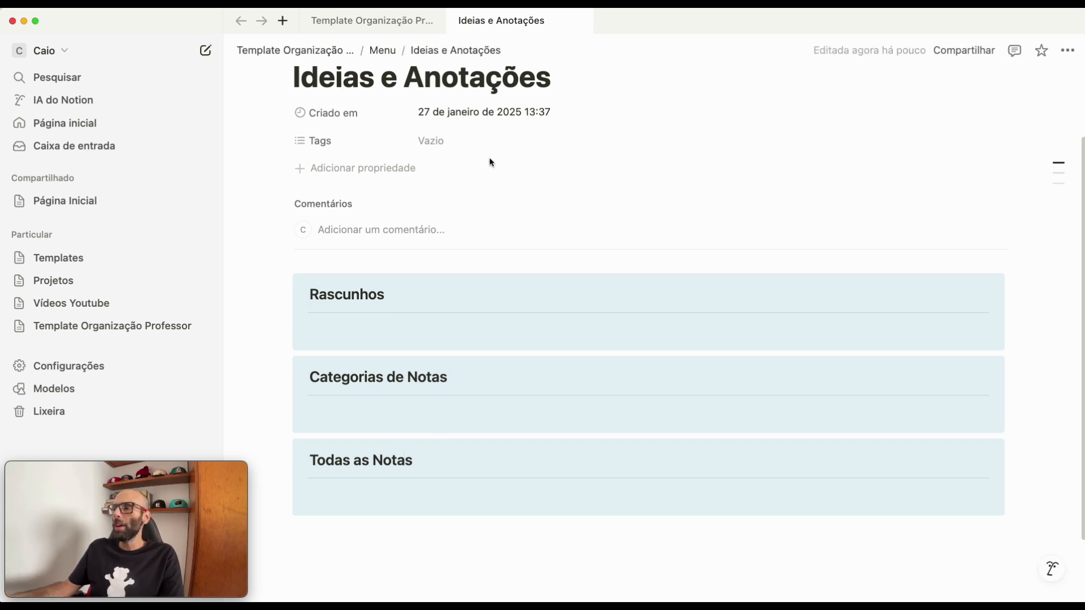
- Insert a table view with a new empty database inside the "Todas as Notas" callout
{"action": "scroll", "coordinate": [552, 413], "scroll_direction": "down", "scroll_amount": 1}
{"action": "scroll", "coordinate": [452, 430], "scroll_direction": "down", "scroll_amount": 2}
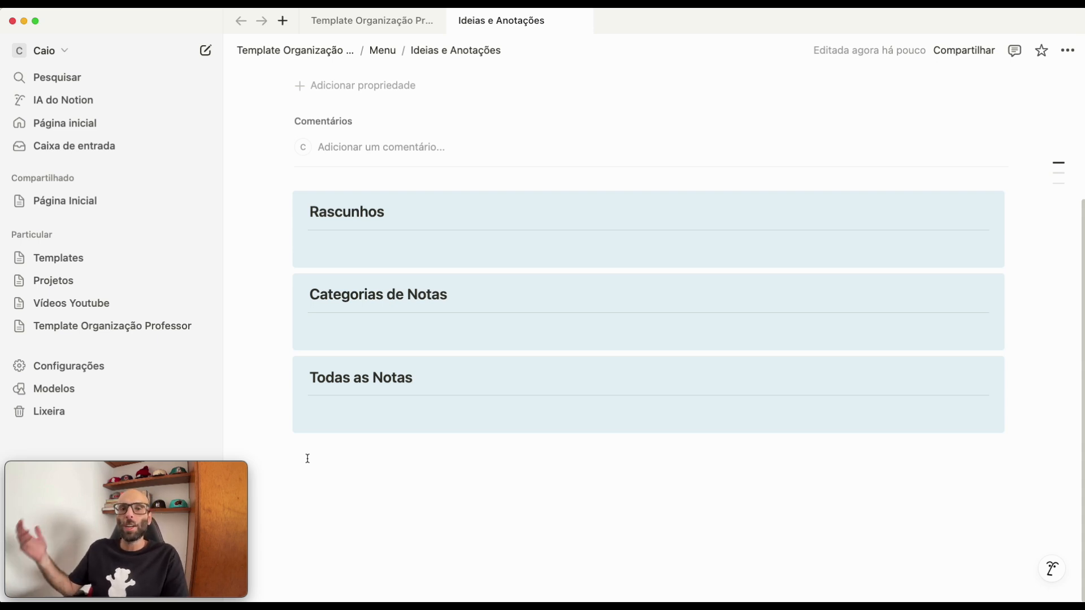
{"action": "left_click", "coordinate": [358, 471]}
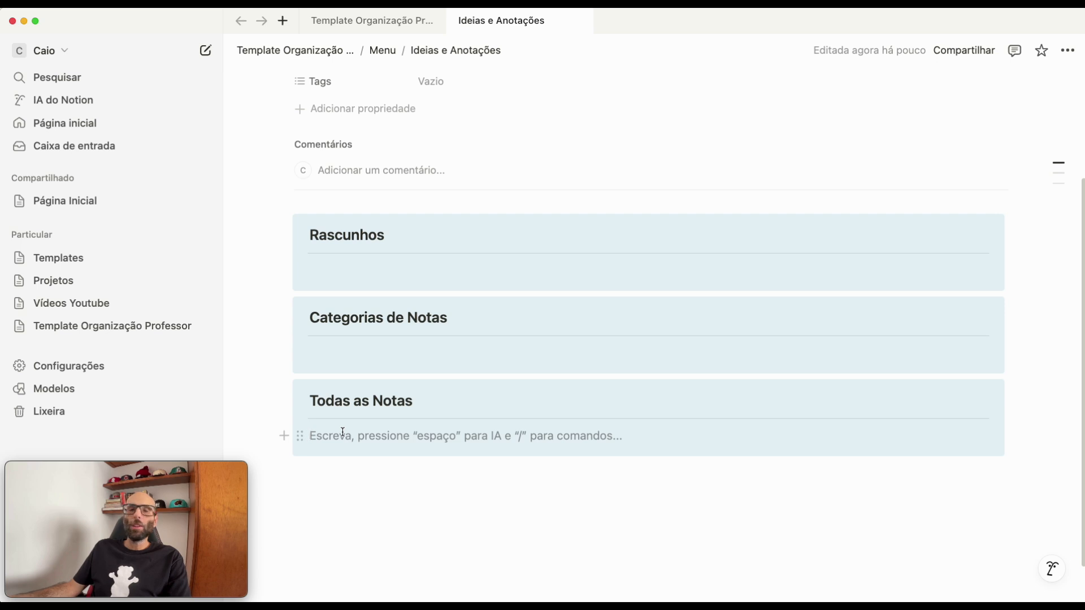
{"action": "type", "text": "/"}
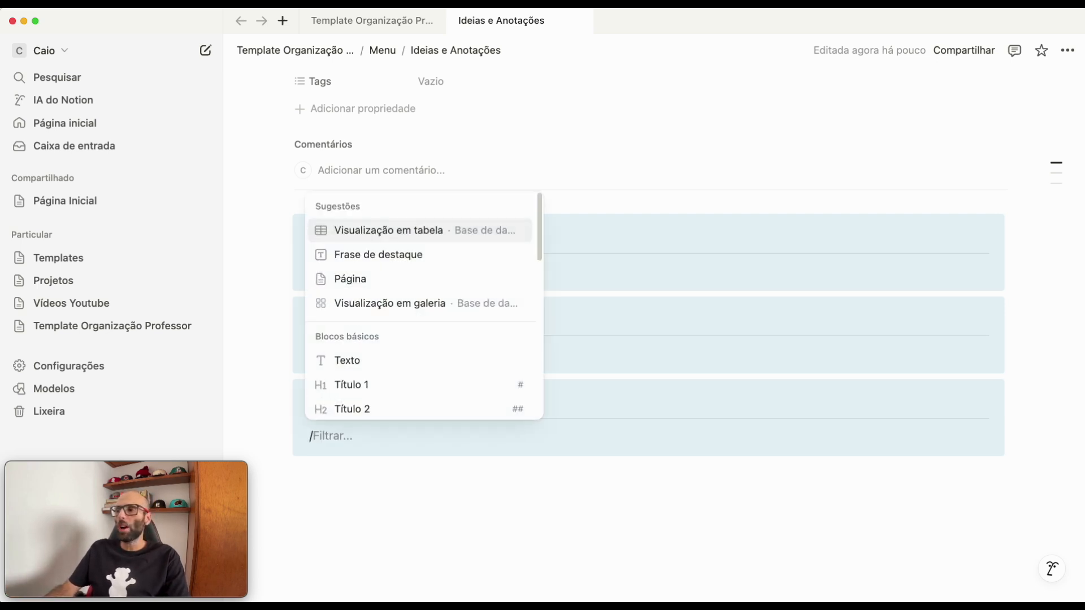
{"action": "type", "text": "v"}
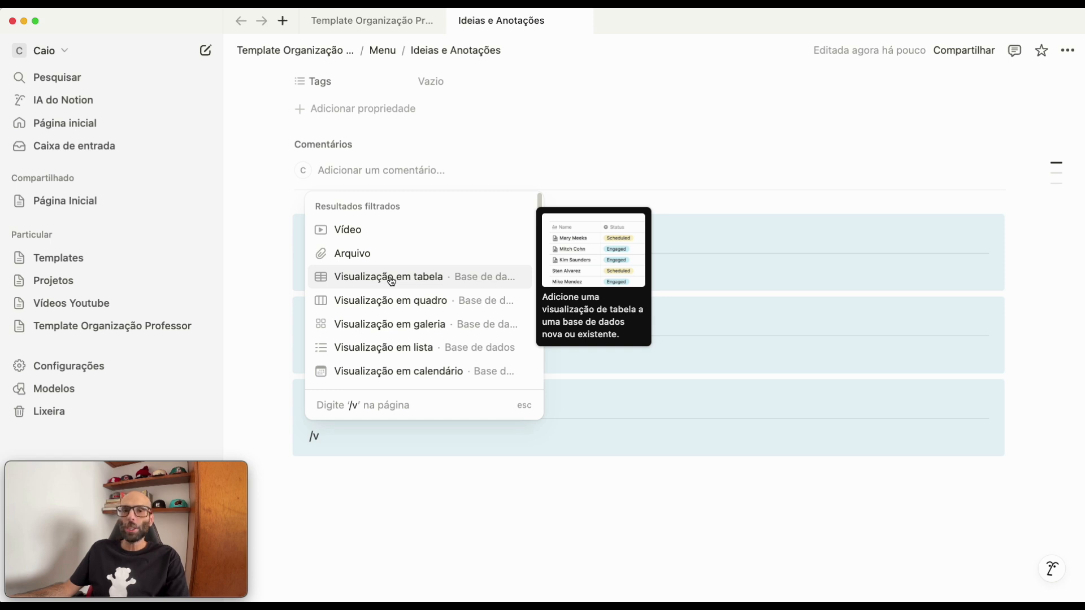
{"action": "type", "text": "isu"}
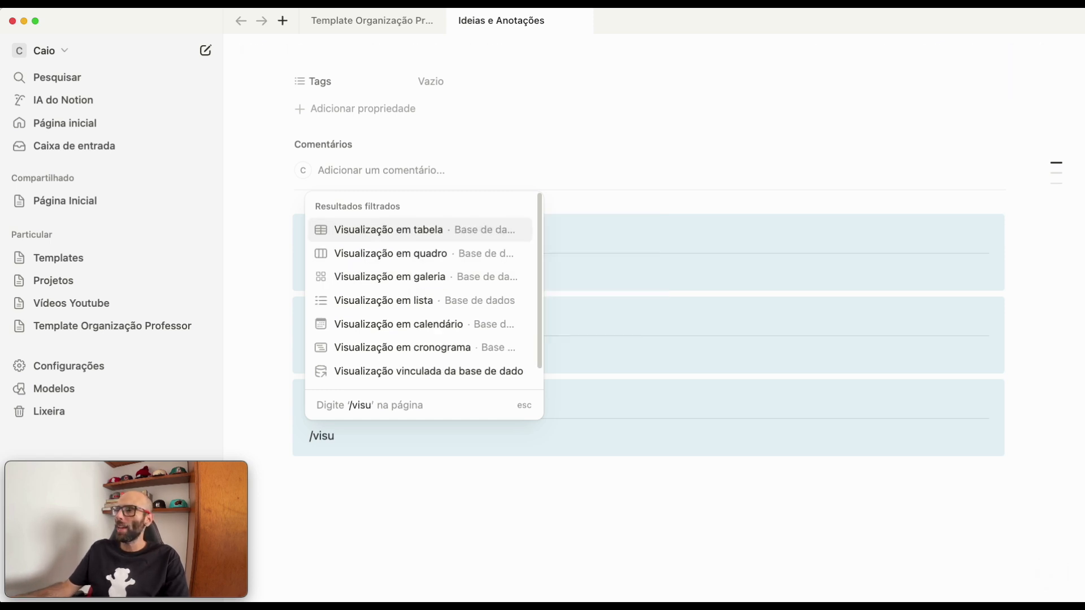
{"action": "left_click", "coordinate": [387, 232]}
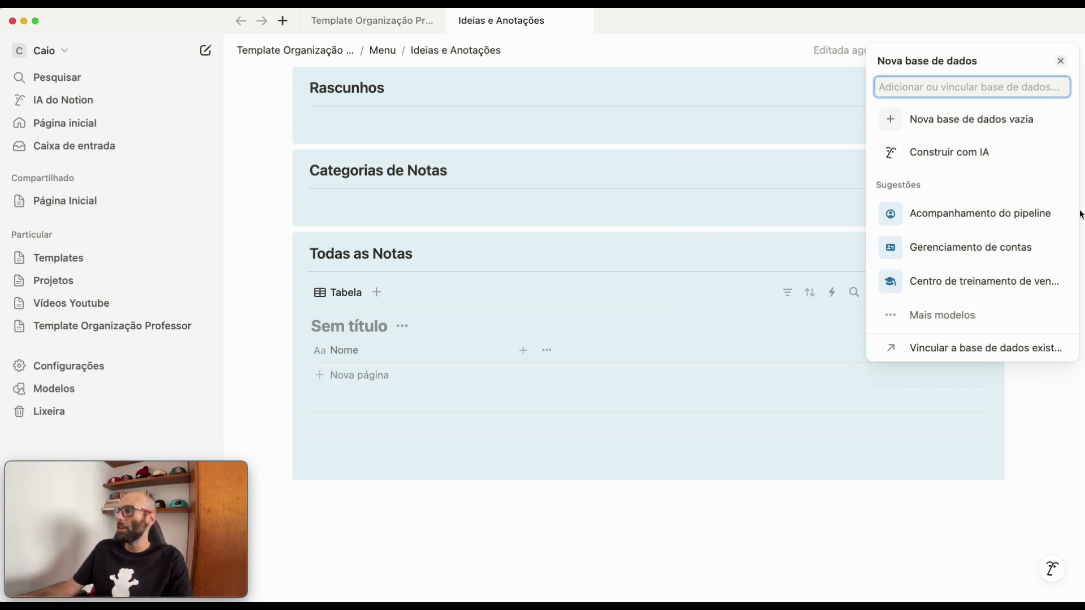
{"action": "left_click", "coordinate": [972, 126]}
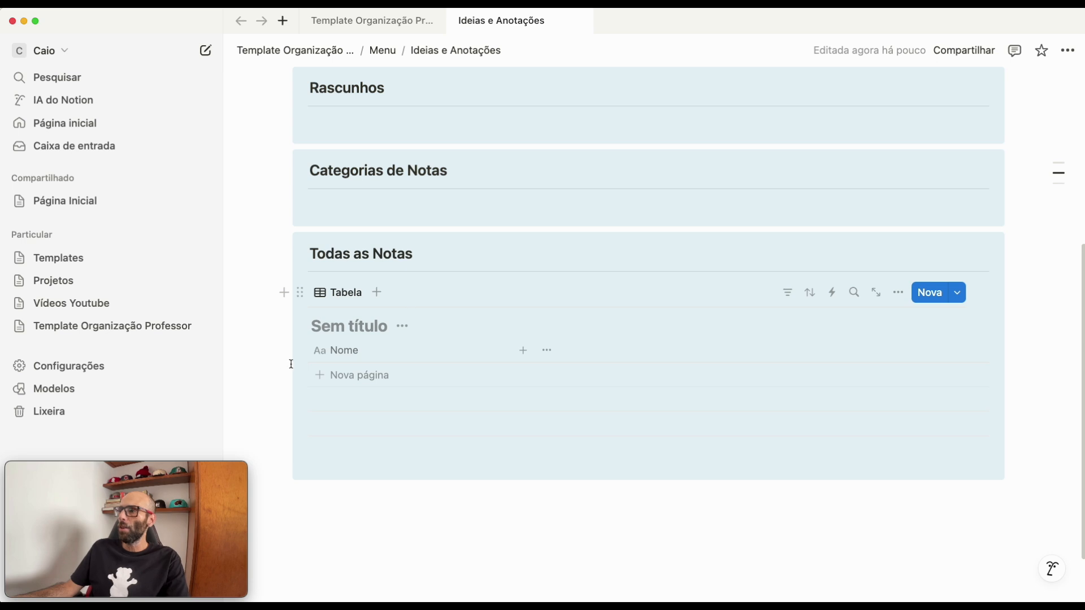
- Change the third callout's heading to "Todas as Anotações"
{"action": "scroll", "coordinate": [446, 334], "scroll_direction": "up", "scroll_amount": 5}
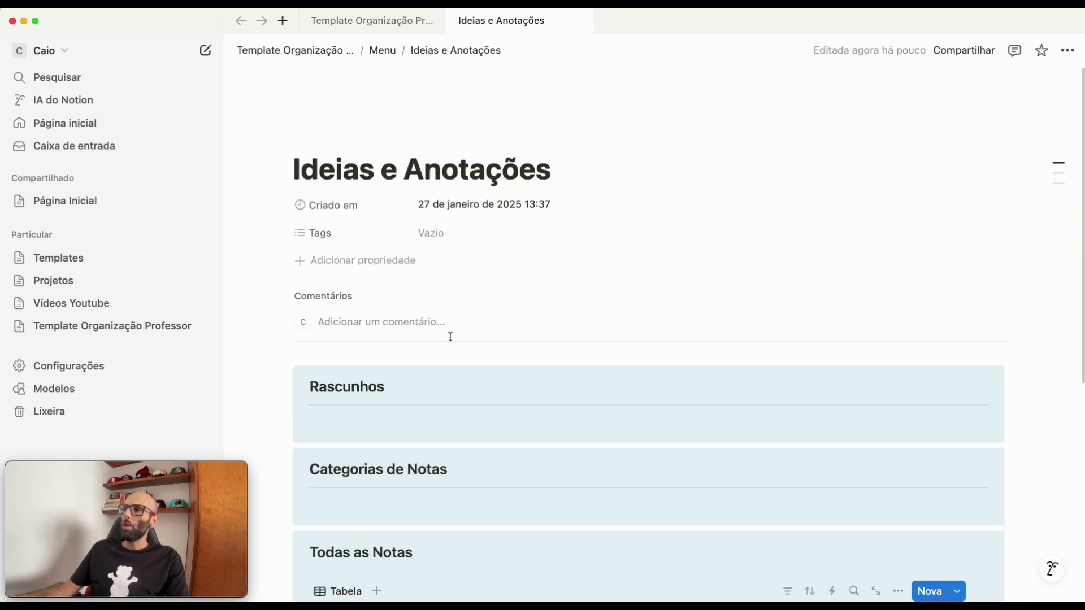
{"action": "scroll", "coordinate": [450, 337], "scroll_direction": "down", "scroll_amount": 6}
{"action": "scroll", "coordinate": [422, 291], "scroll_direction": "up", "scroll_amount": 3}
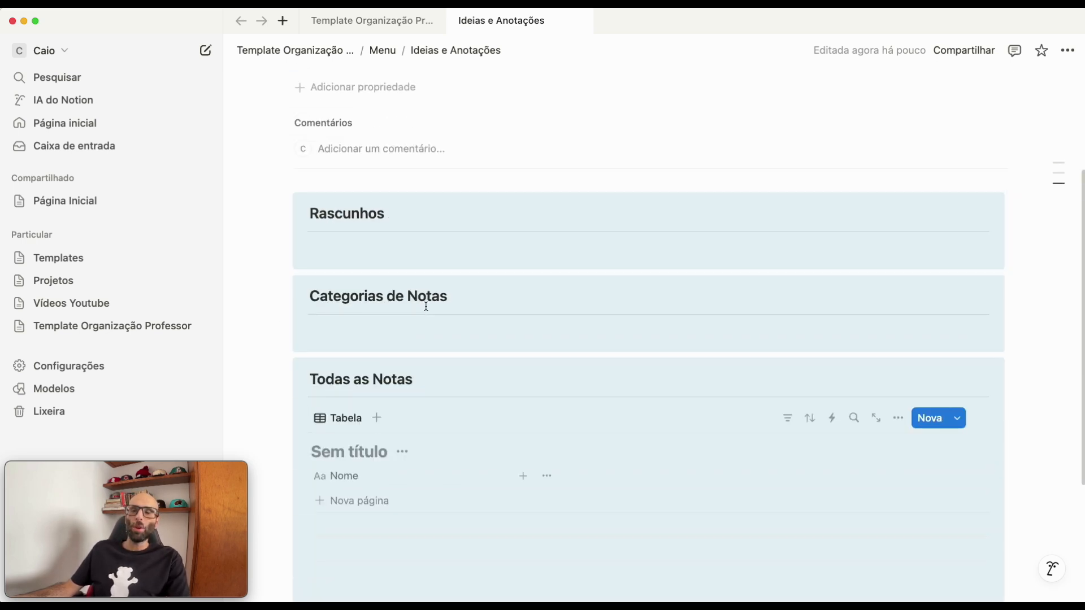
{"action": "scroll", "coordinate": [431, 450], "scroll_direction": "up", "scroll_amount": 1}
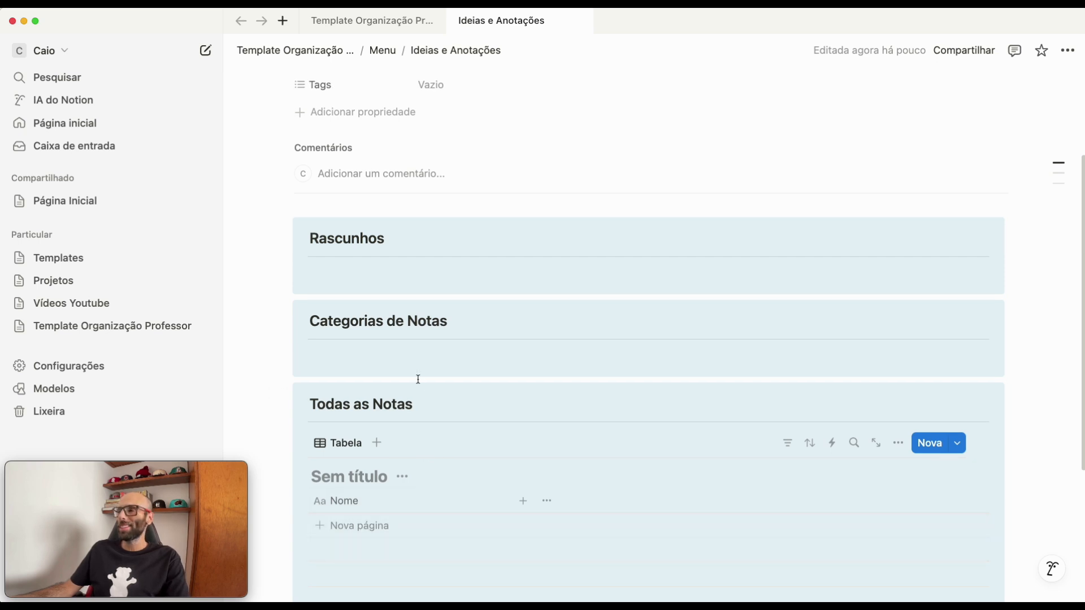
{"action": "double_click", "coordinate": [411, 407]}
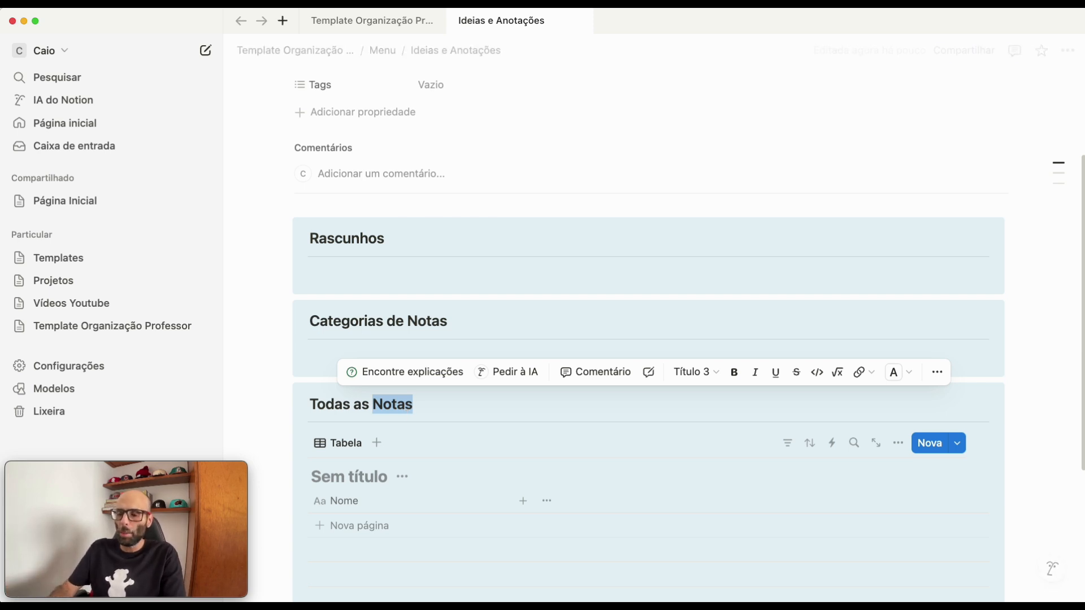
{"action": "type", "text": "Ant"}
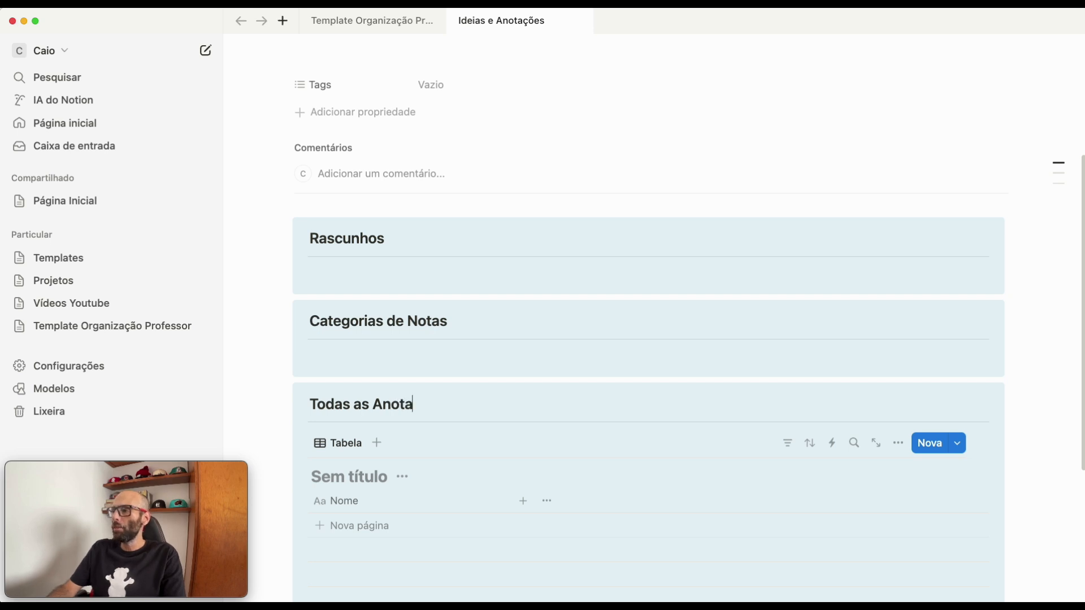
{"action": "type", "text": "taç˜pe"}
{"action": "key", "text": "BackSpace"}
{"action": "key", "text": "BackSpace"}
{"action": "key", "text": "BackSpace"}
{"action": "type", "text": "˜p"}
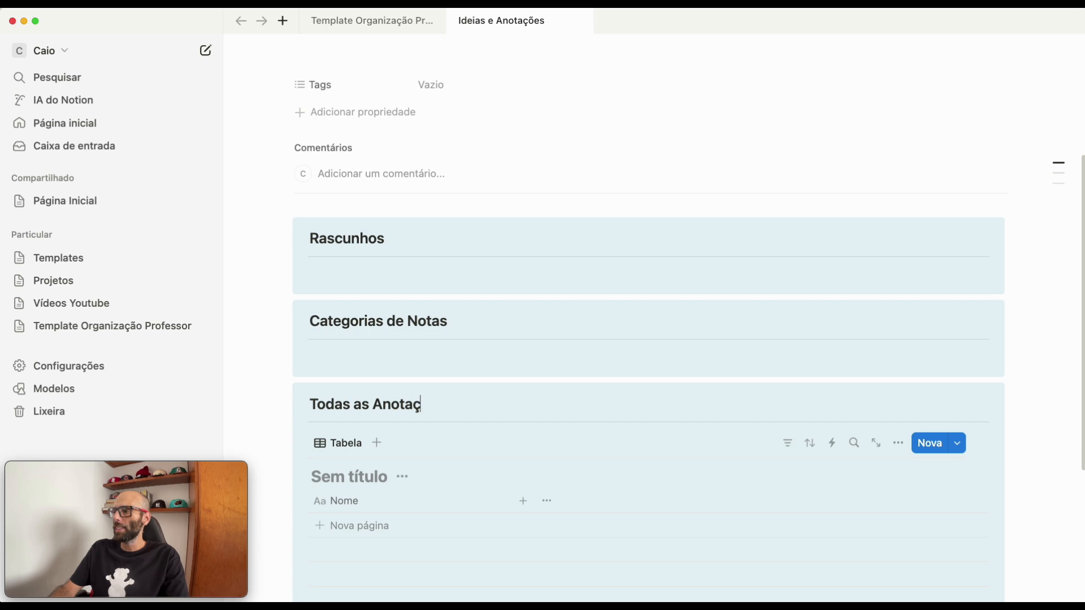
{"action": "type", "text": "ões"}
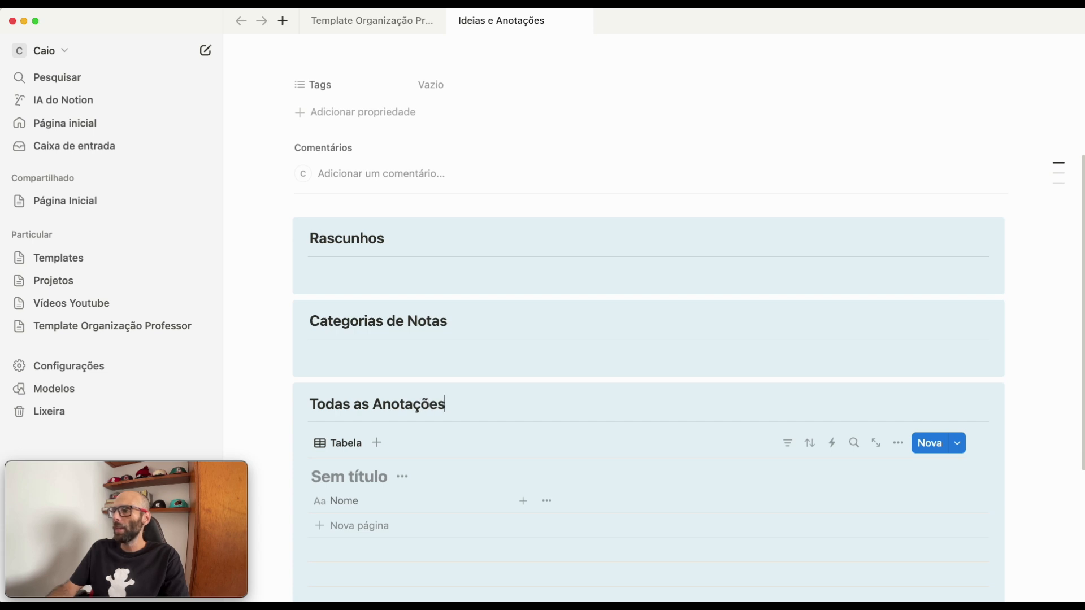
- Change the second callout's heading to "Categorias de Anotações"
{"action": "double_click", "coordinate": [413, 327]}
{"action": "type", "text": "Anota'"}
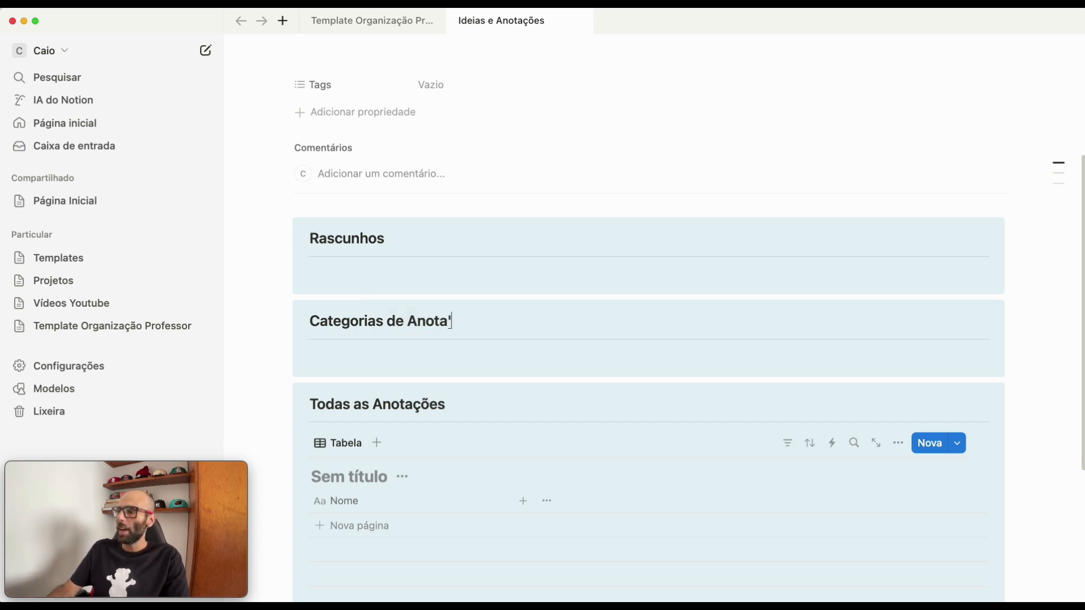
{"action": "type", "text": "pe"}
{"action": "key", "text": "BackSpace"}
{"action": "key", "text": "BackSpace"}
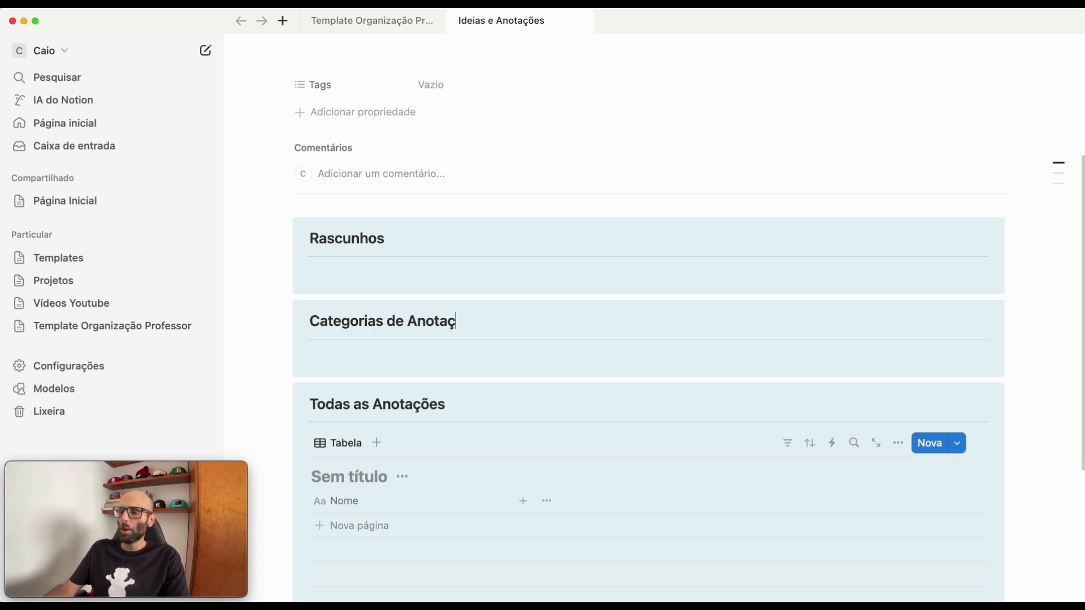
{"action": "type", "text": "ões"}
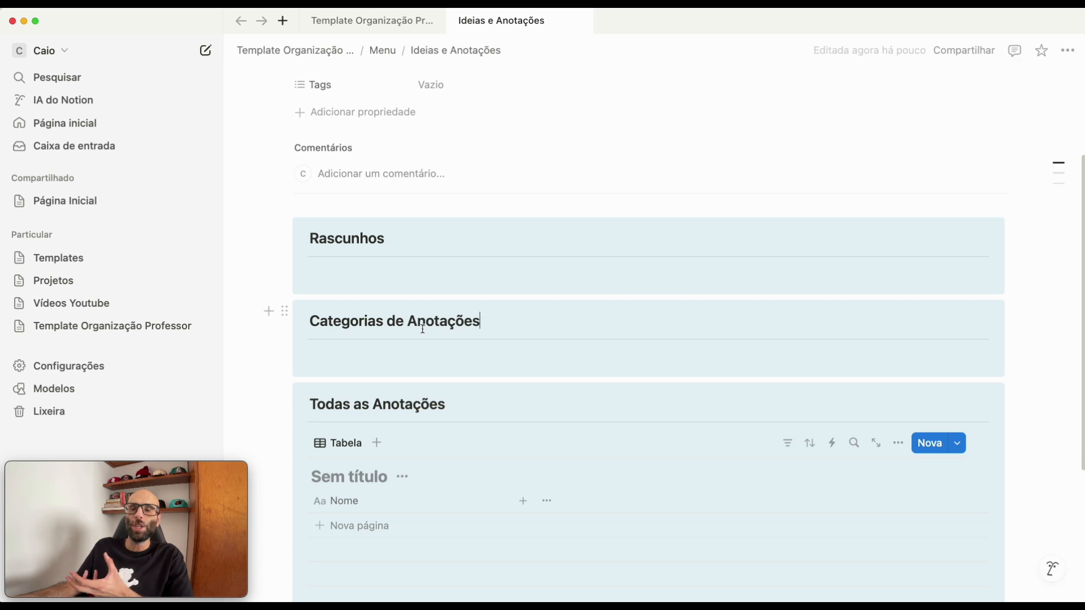
- Title the new database "Anotações", reusing the word from the callout heading, and hide the database title
{"action": "double_click", "coordinate": [395, 405]}
{"action": "key", "text": "super+c"}
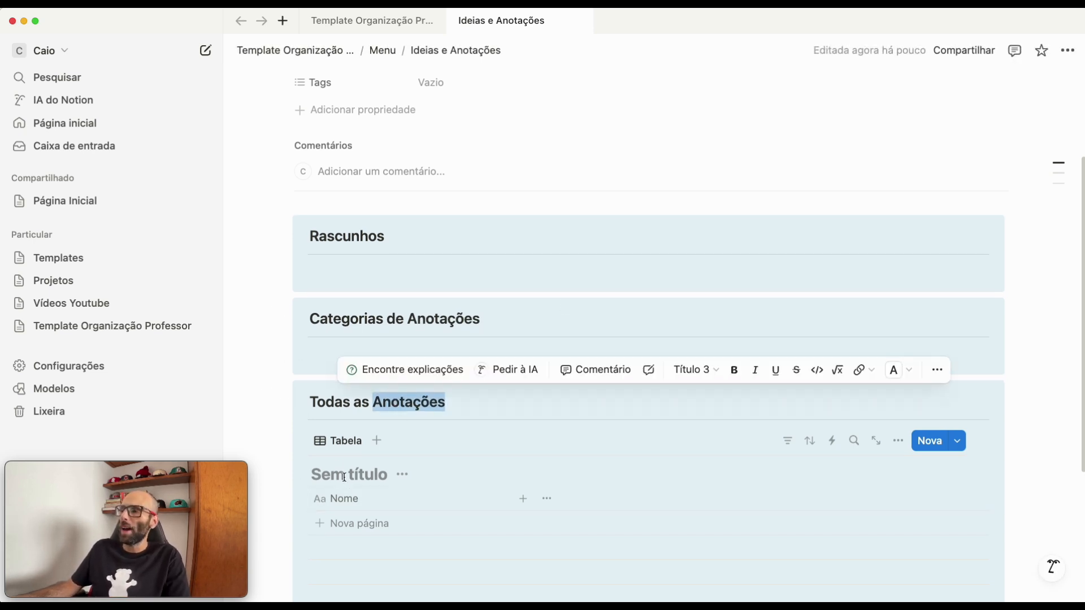
{"action": "left_click", "coordinate": [359, 475]}
{"action": "key", "text": "super+v"}
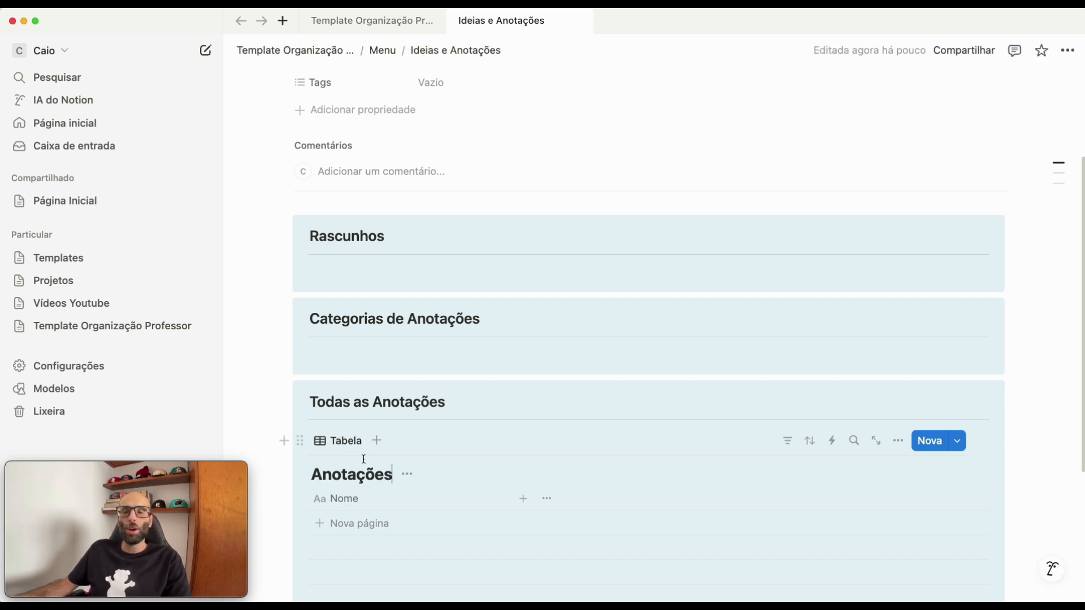
{"action": "left_click", "coordinate": [407, 475]}
{"action": "left_click", "coordinate": [410, 551]}
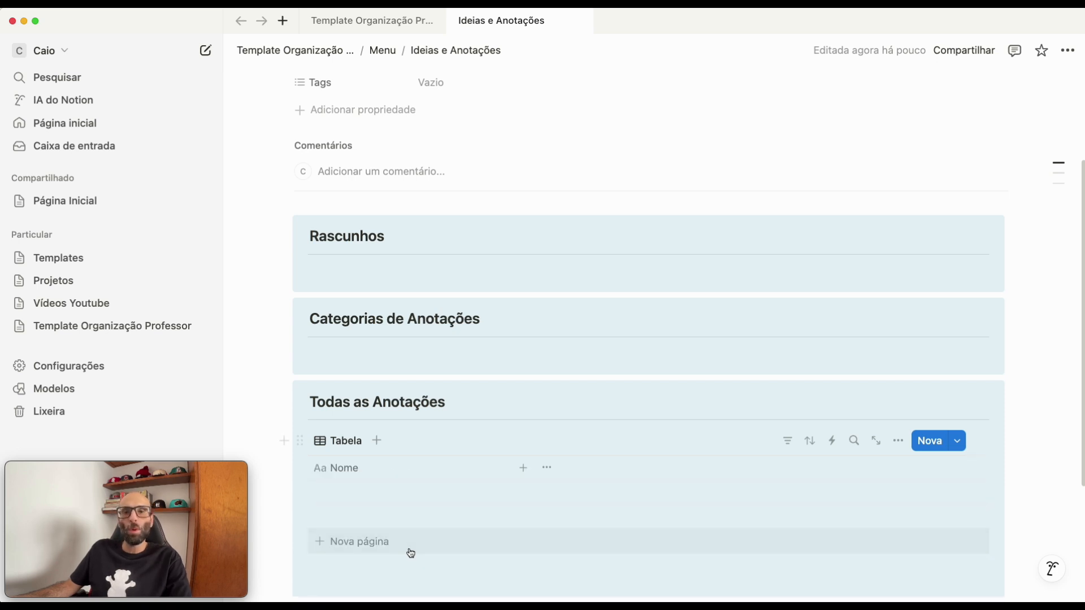
- Add a Status property to the Anotações database
{"action": "scroll", "coordinate": [452, 514], "scroll_direction": "down", "scroll_amount": 3}
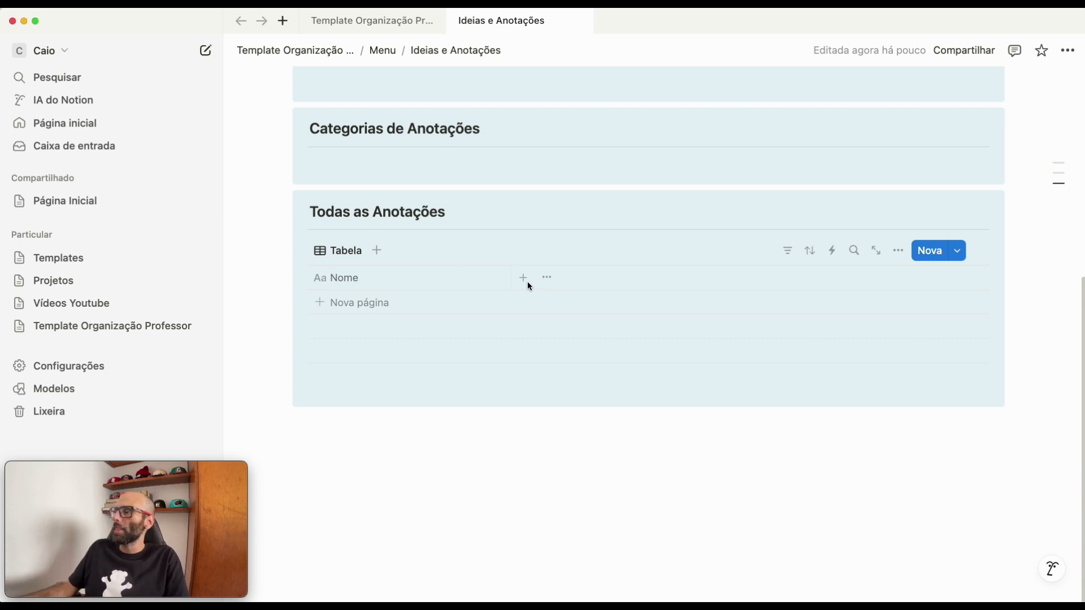
{"action": "left_click", "coordinate": [899, 251]}
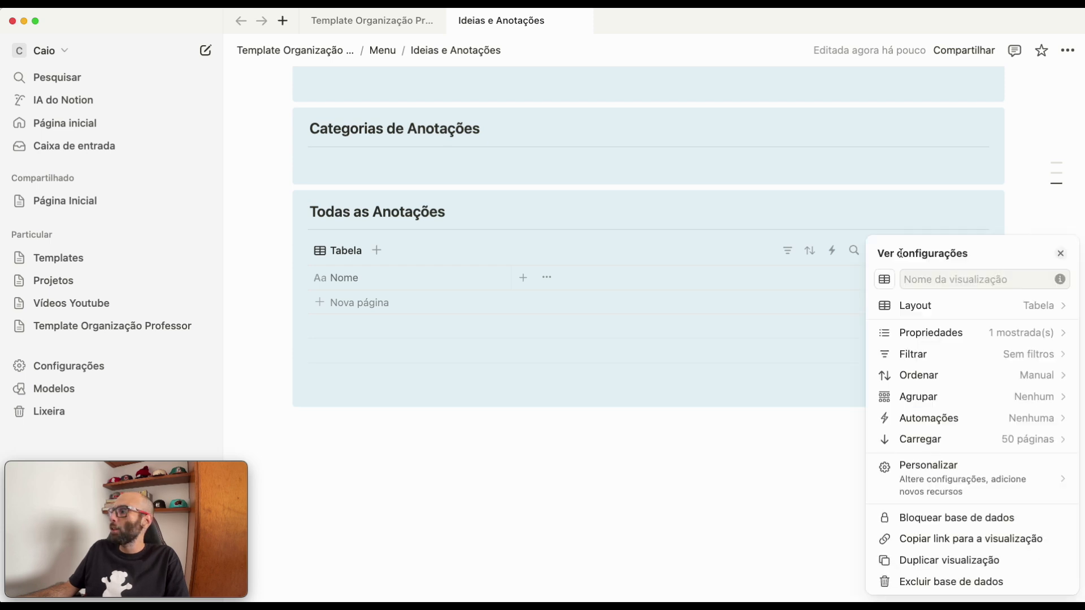
{"action": "left_click", "coordinate": [935, 335]}
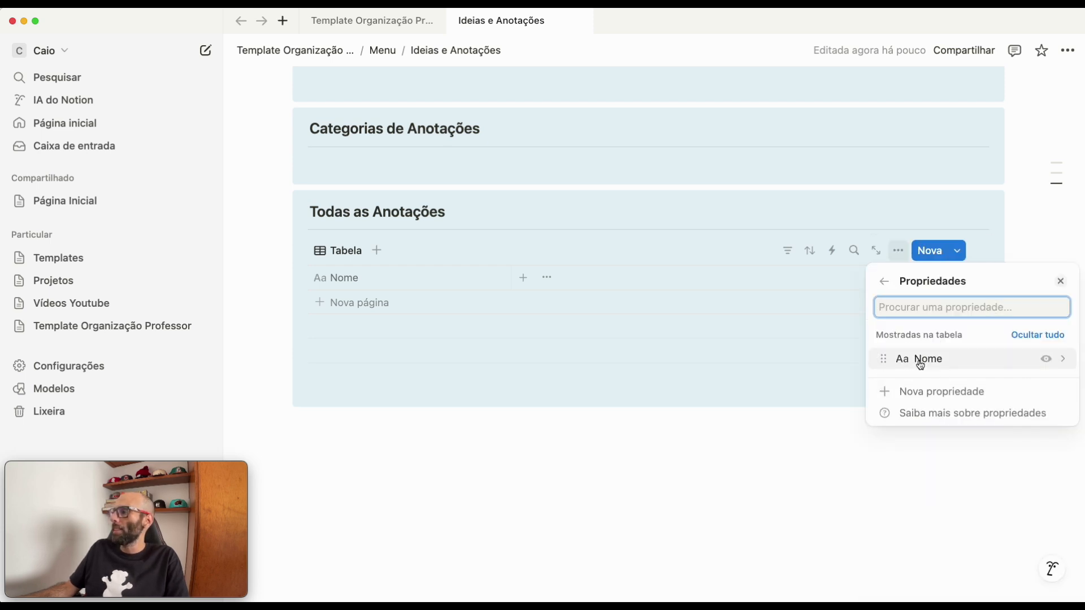
{"action": "left_click", "coordinate": [910, 393]}
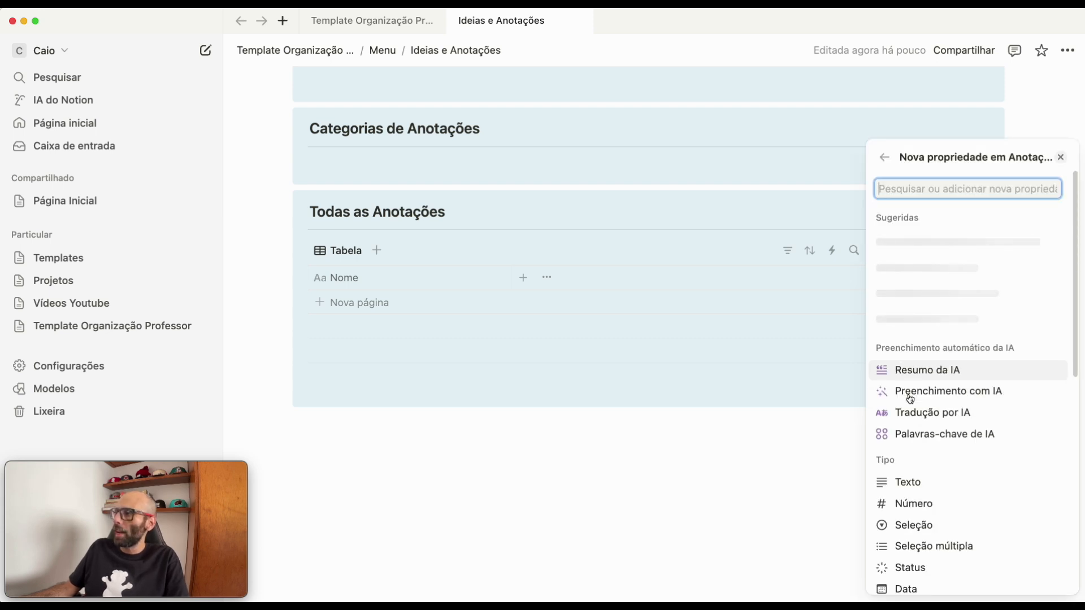
{"action": "type", "text": "stat"}
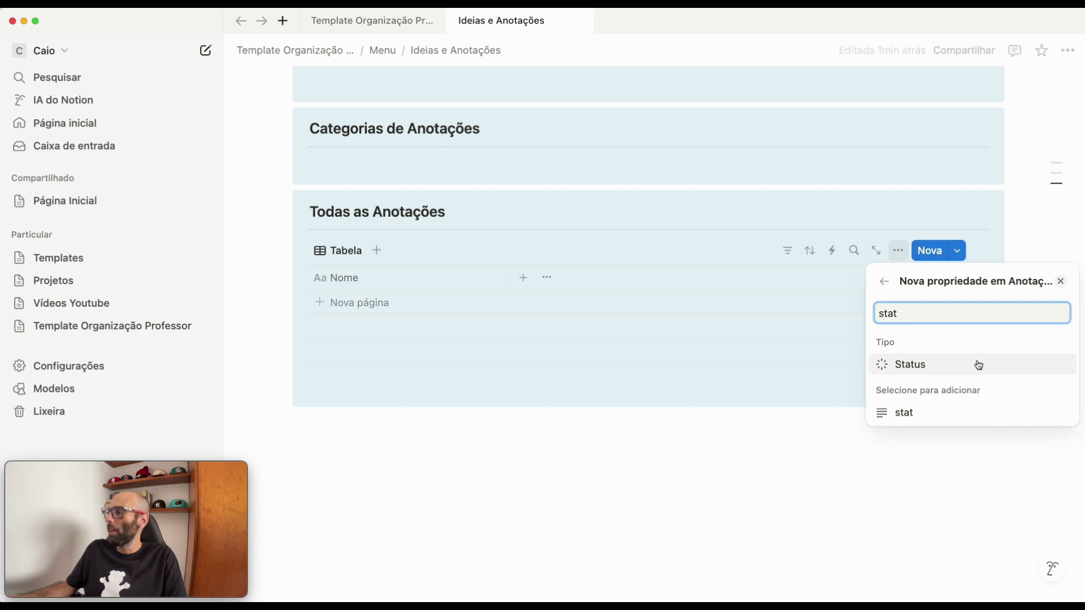
{"action": "left_click", "coordinate": [935, 366]}
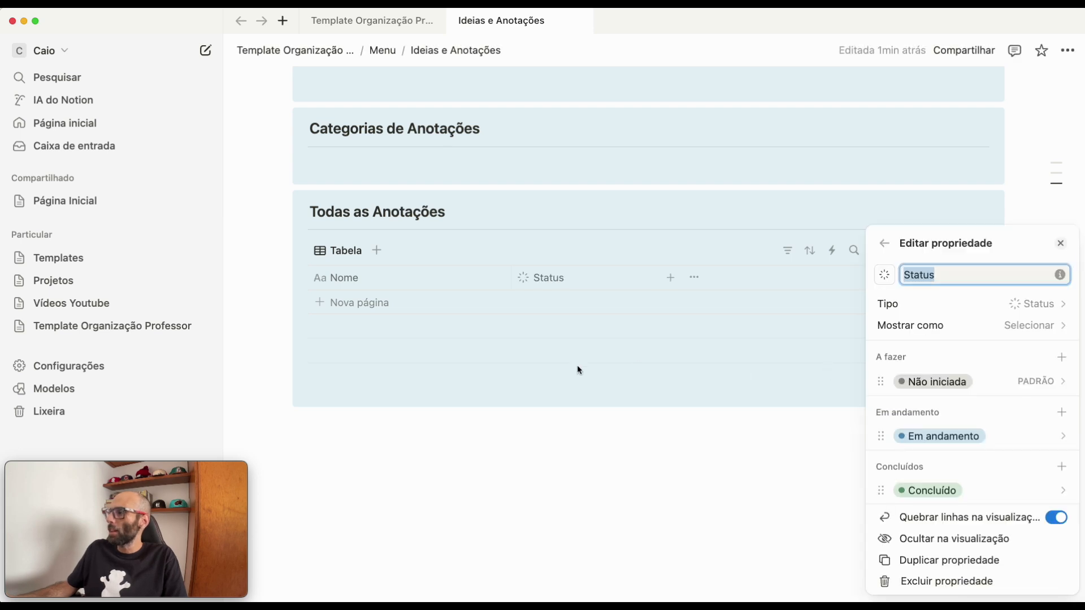
- Rename the "Não iniciada" status option to "Rascunho" and delete the "Em andamento" option
{"action": "left_click", "coordinate": [938, 389]}
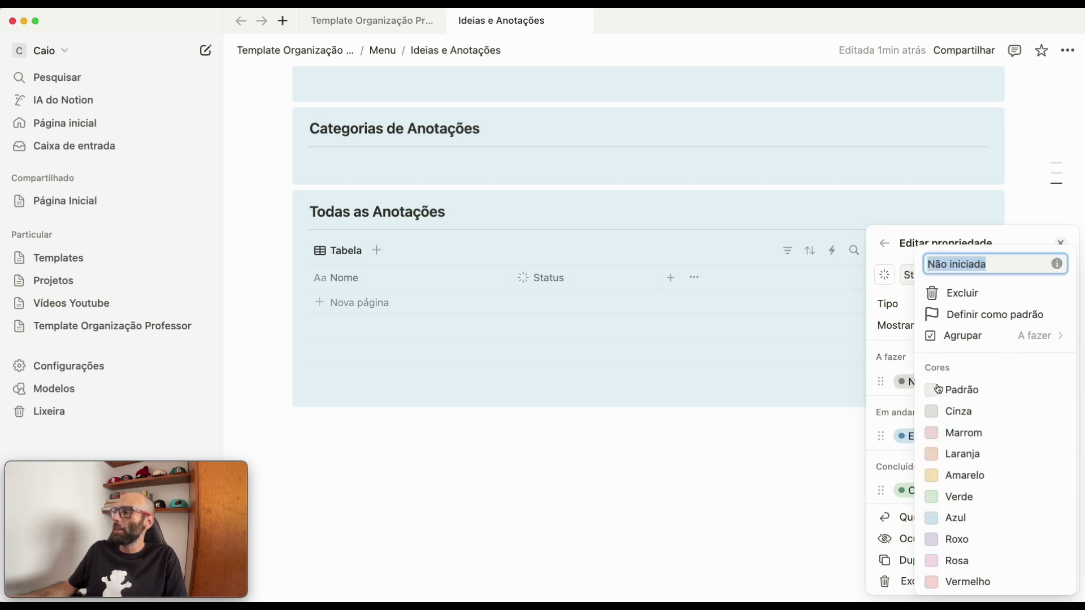
{"action": "type", "text": "Rascunho"}
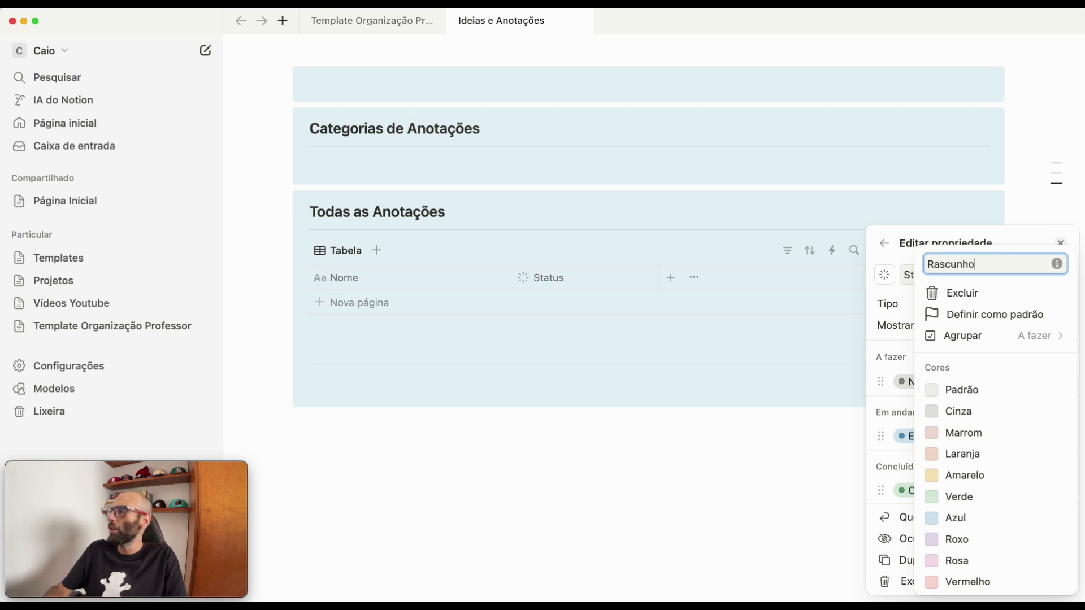
{"action": "key", "text": "Return"}
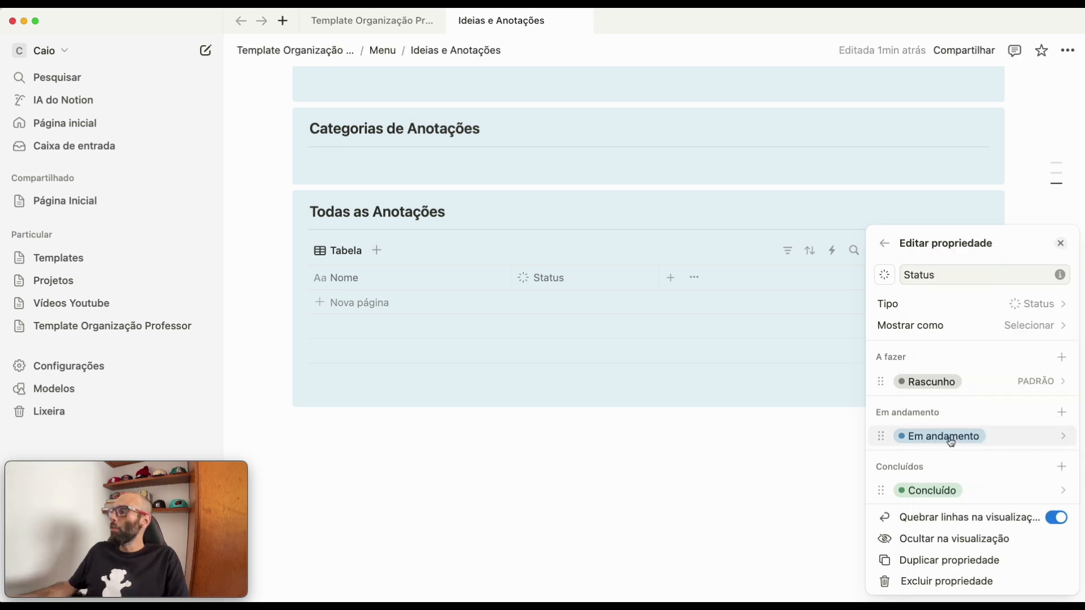
{"action": "left_click", "coordinate": [942, 441]}
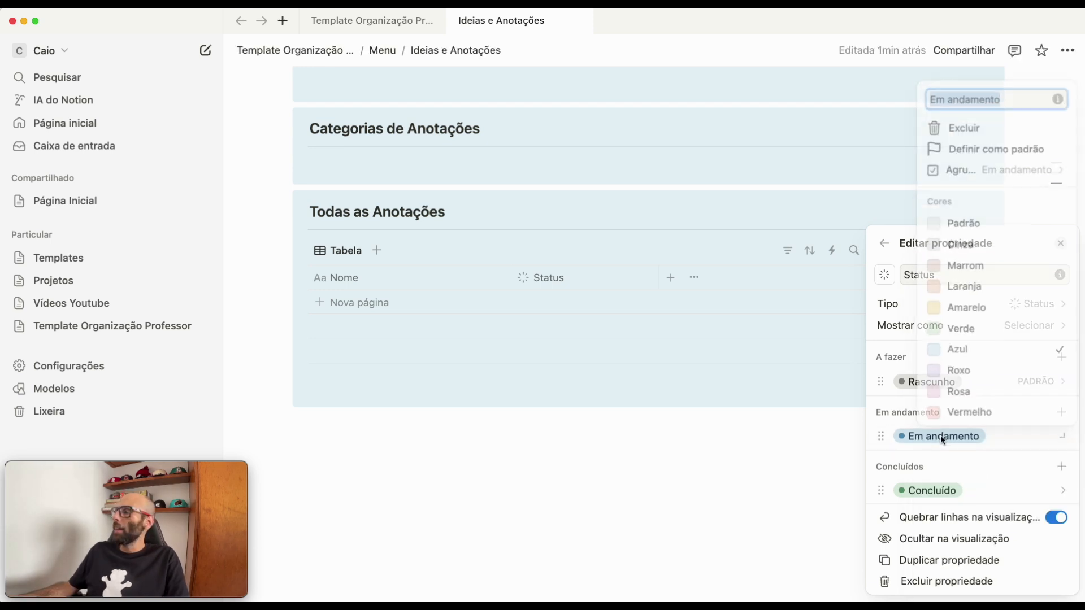
{"action": "left_click", "coordinate": [940, 125]}
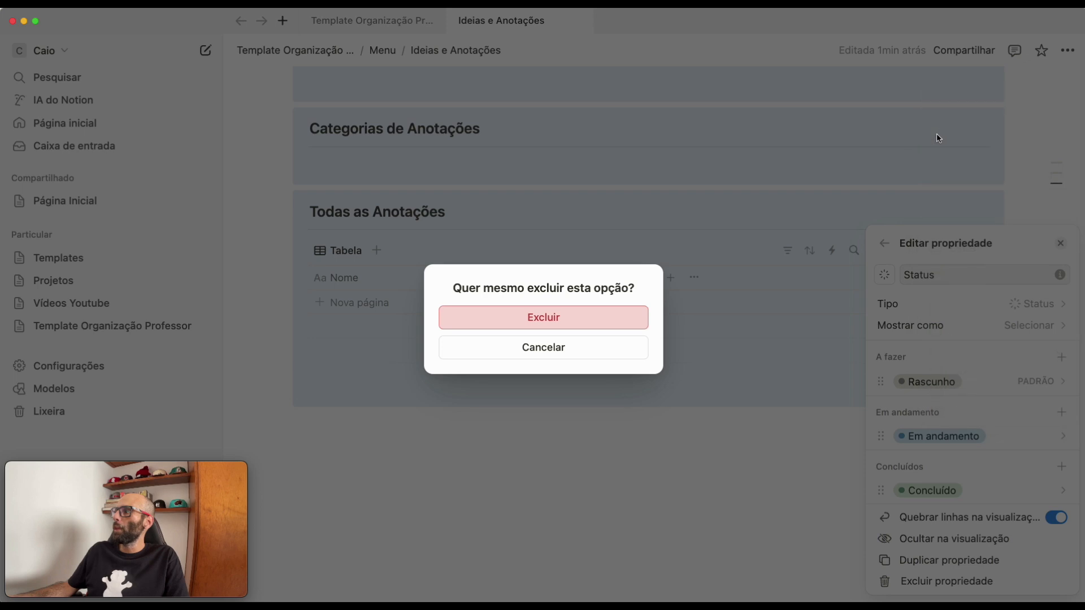
{"action": "left_click", "coordinate": [514, 326]}
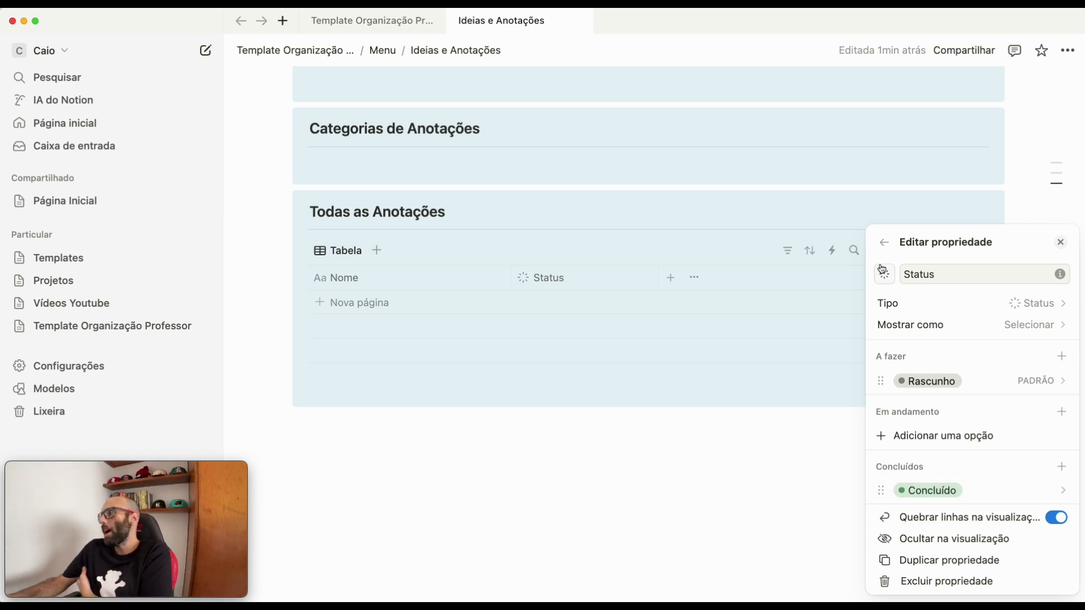
- Add a "Criado em" property to the Anotações database
{"action": "left_click", "coordinate": [885, 243]}
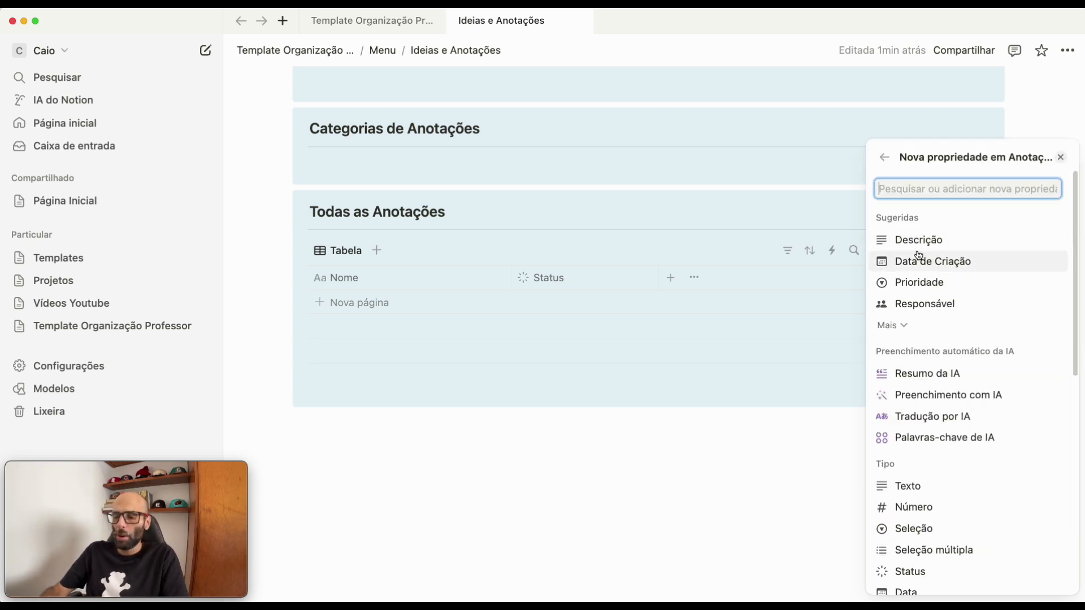
{"action": "type", "text": "cria"}
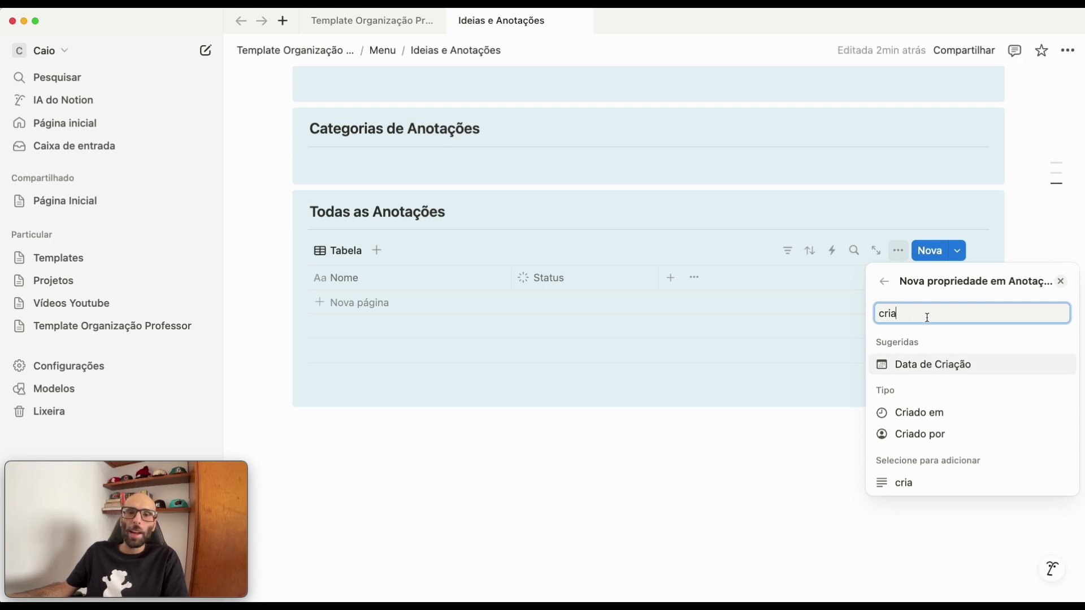
{"action": "left_click", "coordinate": [910, 418]}
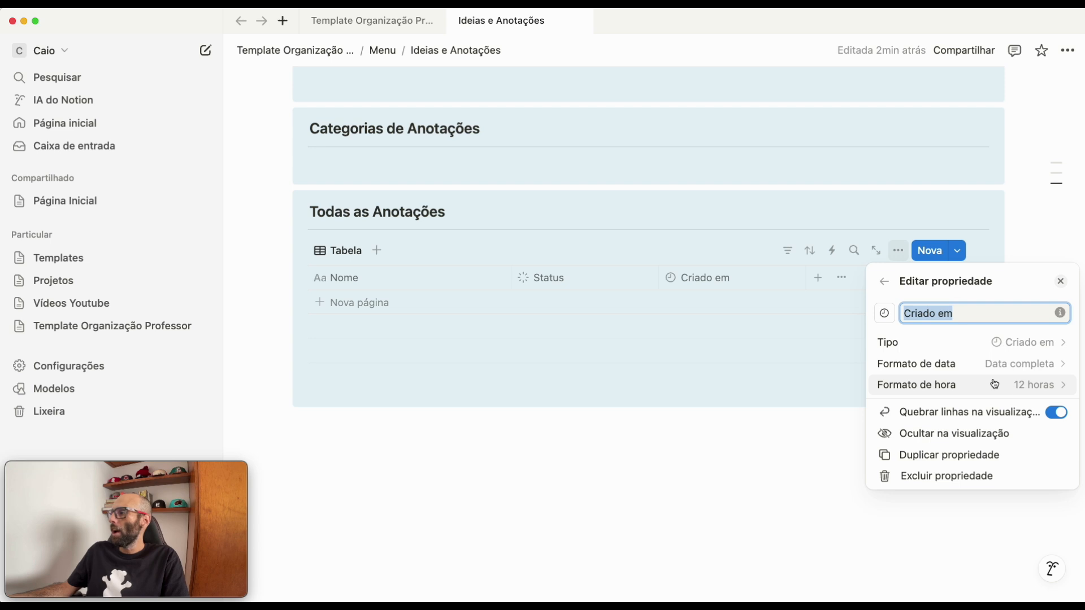
- Set the time format of the "Criado em" property to 24 hours
{"action": "left_click", "coordinate": [1027, 387]}
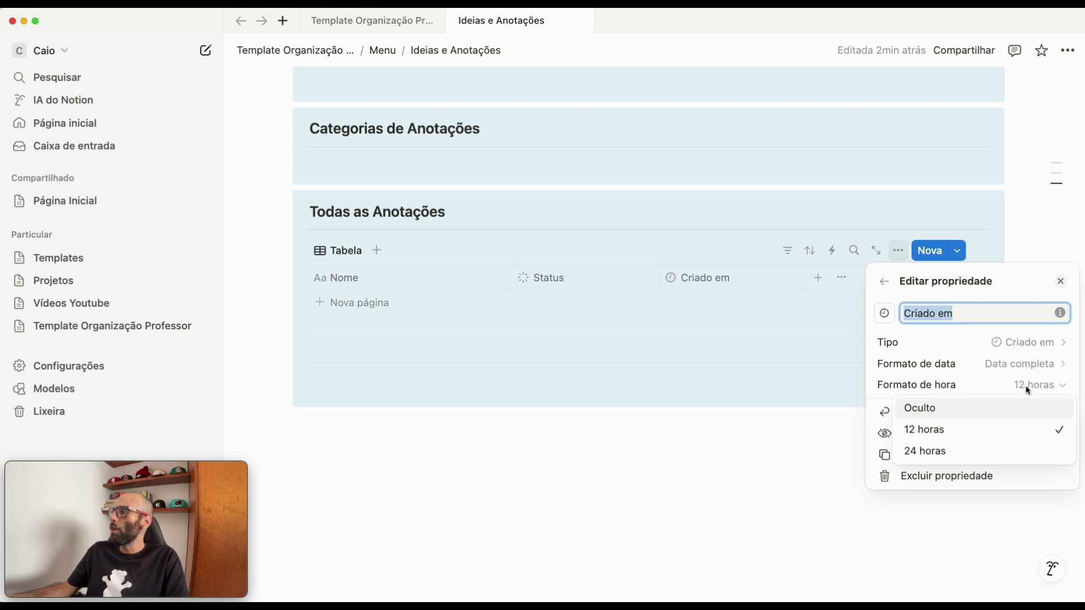
{"action": "left_click", "coordinate": [925, 451]}
{"action": "left_click", "coordinate": [702, 463]}
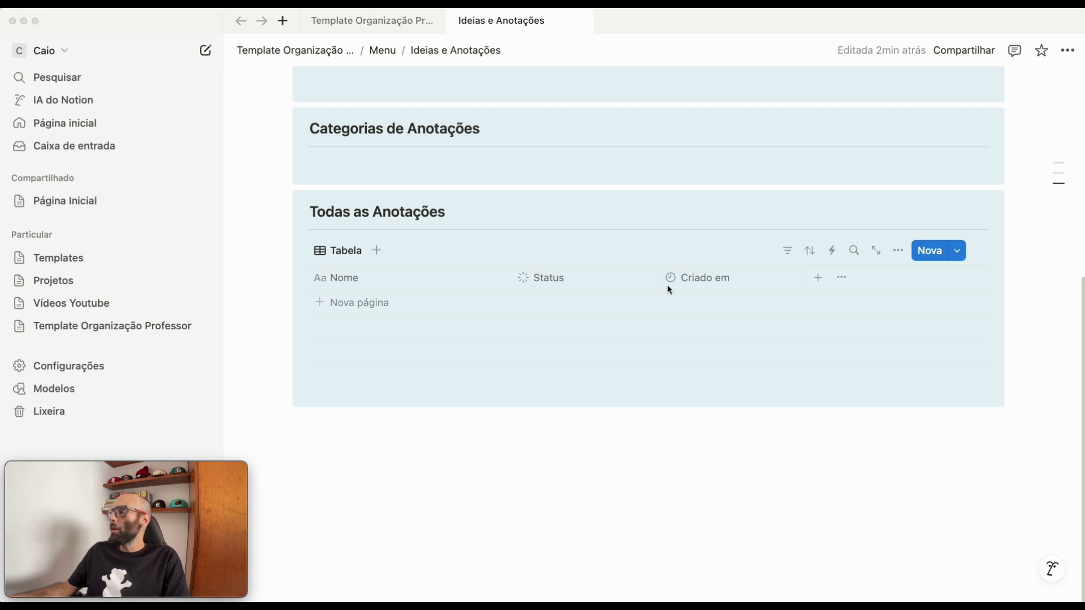
{"action": "left_click", "coordinate": [686, 301]}
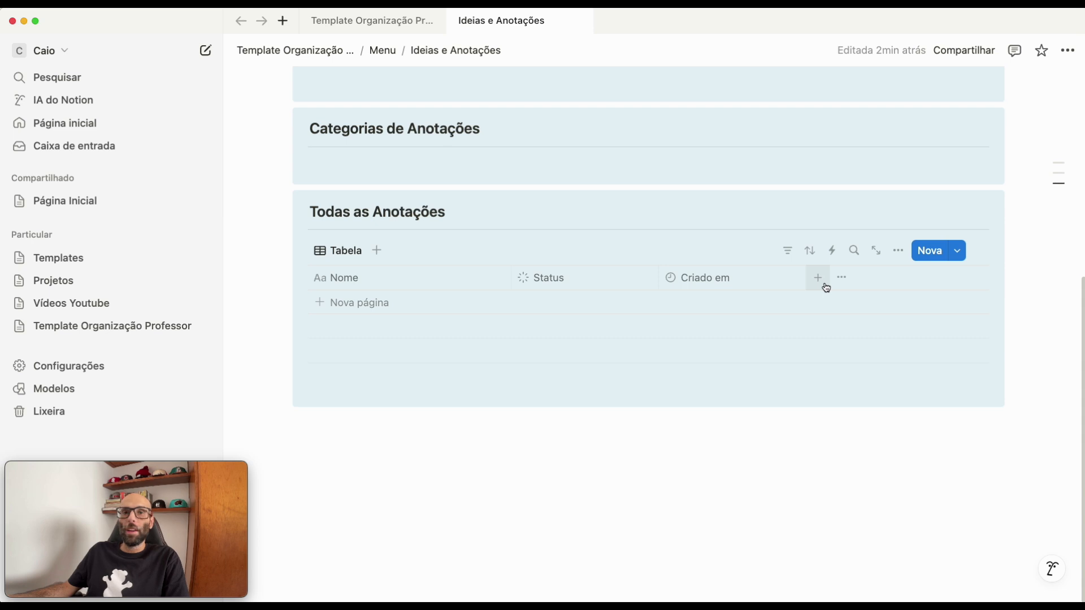
- Add a checkbox property named "Favoritas" to the Anotações database
{"action": "left_click", "coordinate": [819, 279]}
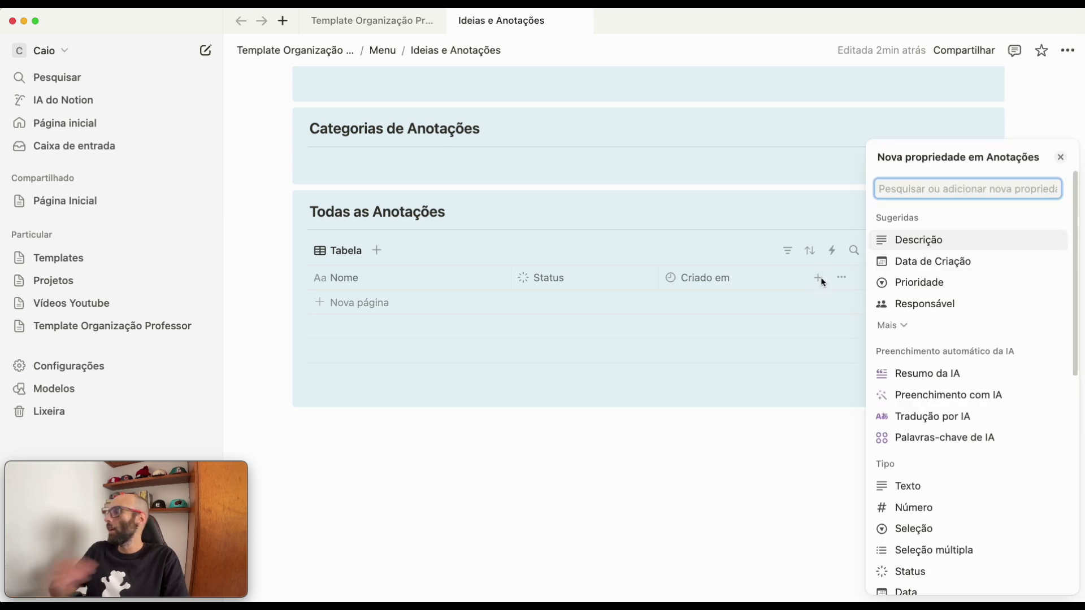
{"action": "type", "text": "ca"}
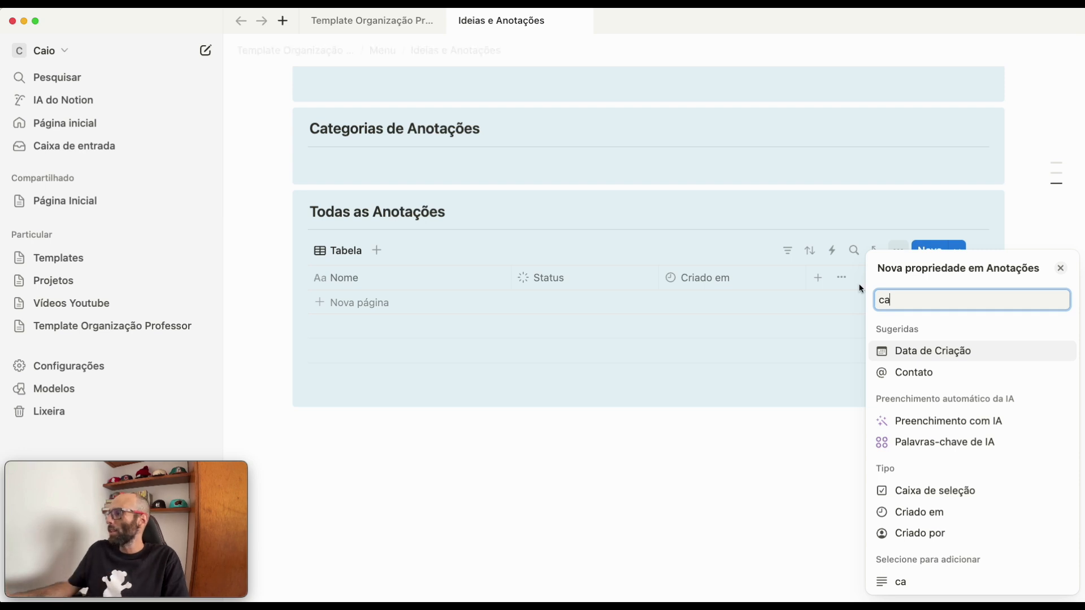
{"action": "left_click", "coordinate": [938, 492]}
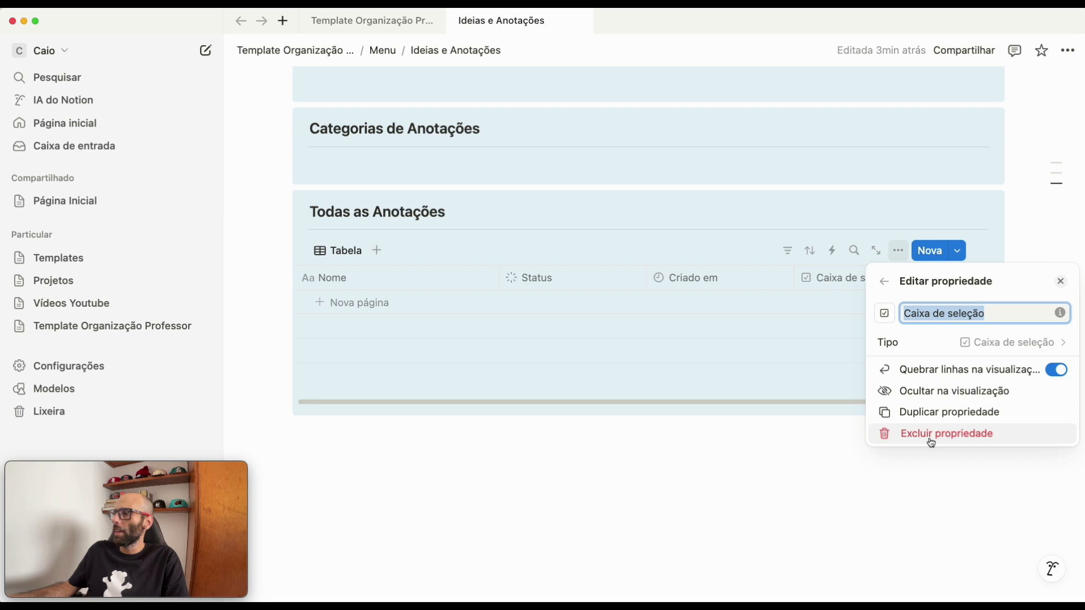
{"action": "type", "text": "Favot"}
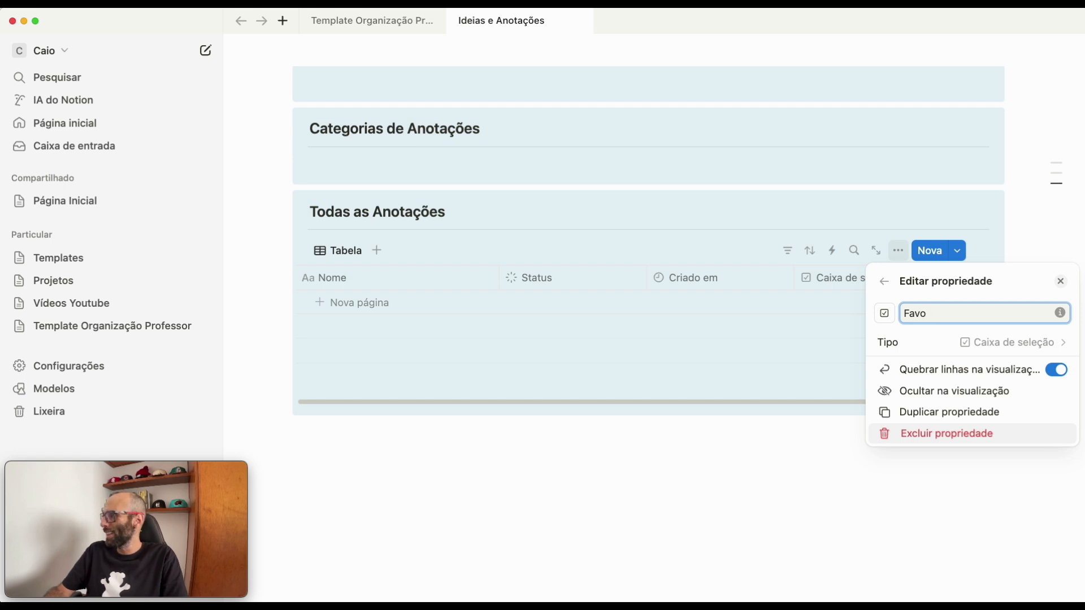
{"action": "type", "text": "as"}
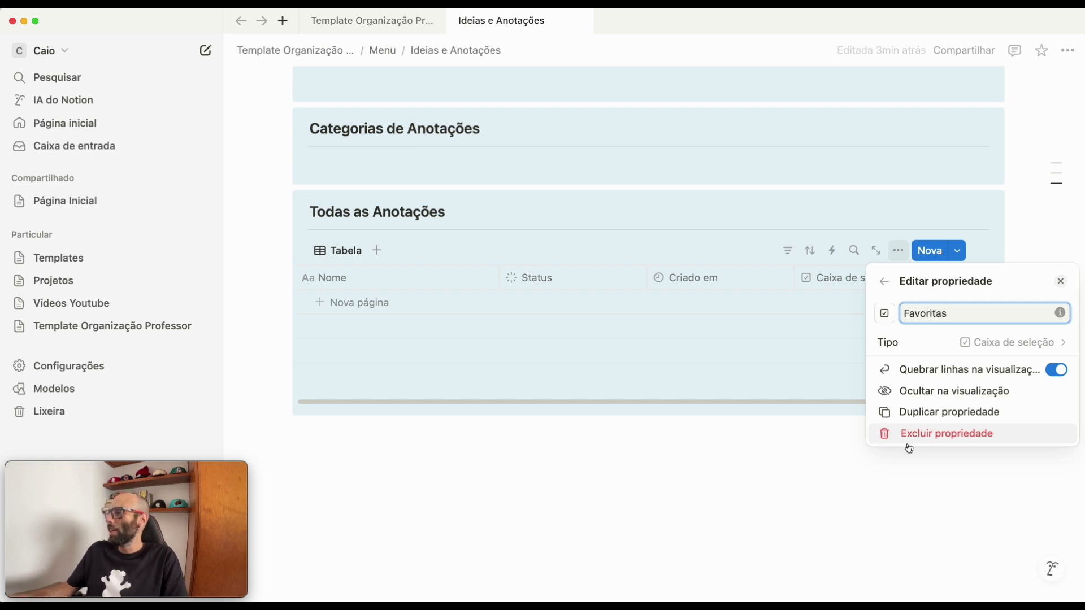
{"action": "left_click", "coordinate": [743, 458]}
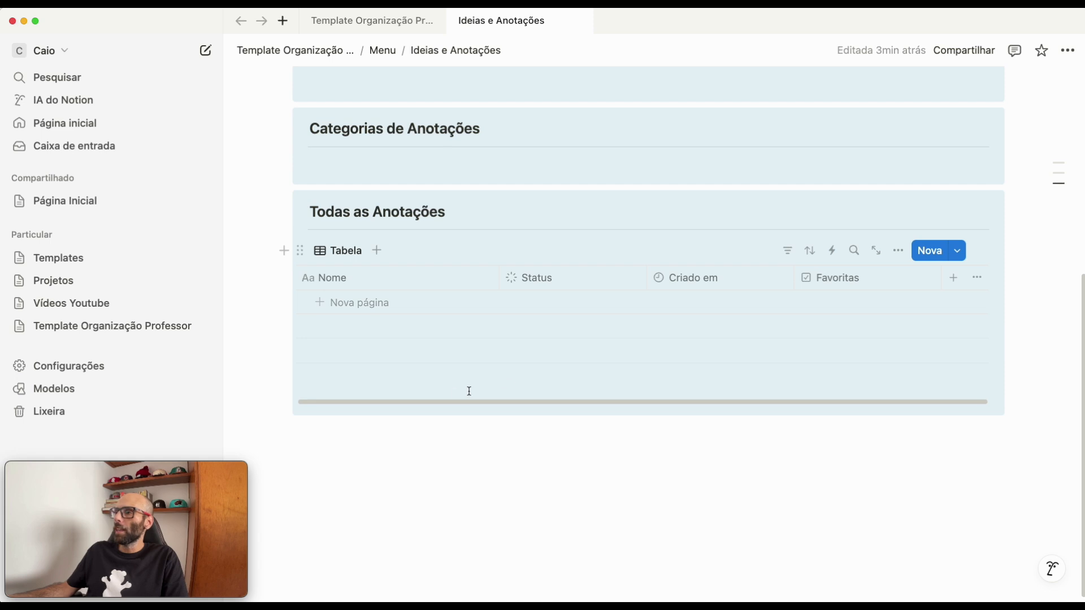
{"action": "left_click_drag", "start_coordinate": [436, 401], "coordinate": [383, 401]}
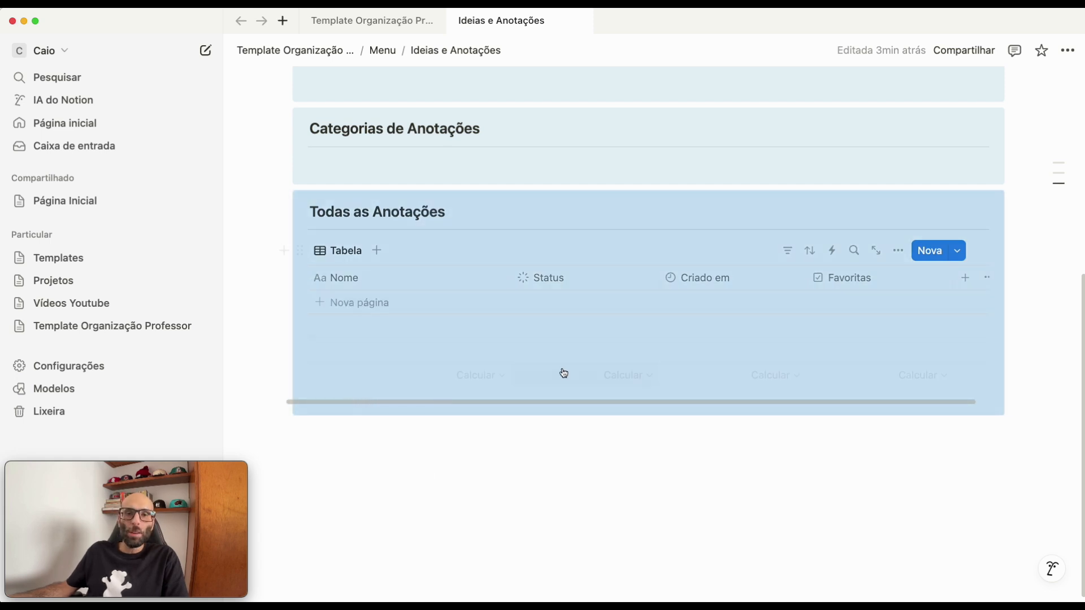
- Insert a table view with a new empty database inside the Categorias de Anotações callout
{"action": "scroll", "coordinate": [480, 288], "scroll_direction": "up", "scroll_amount": 3}
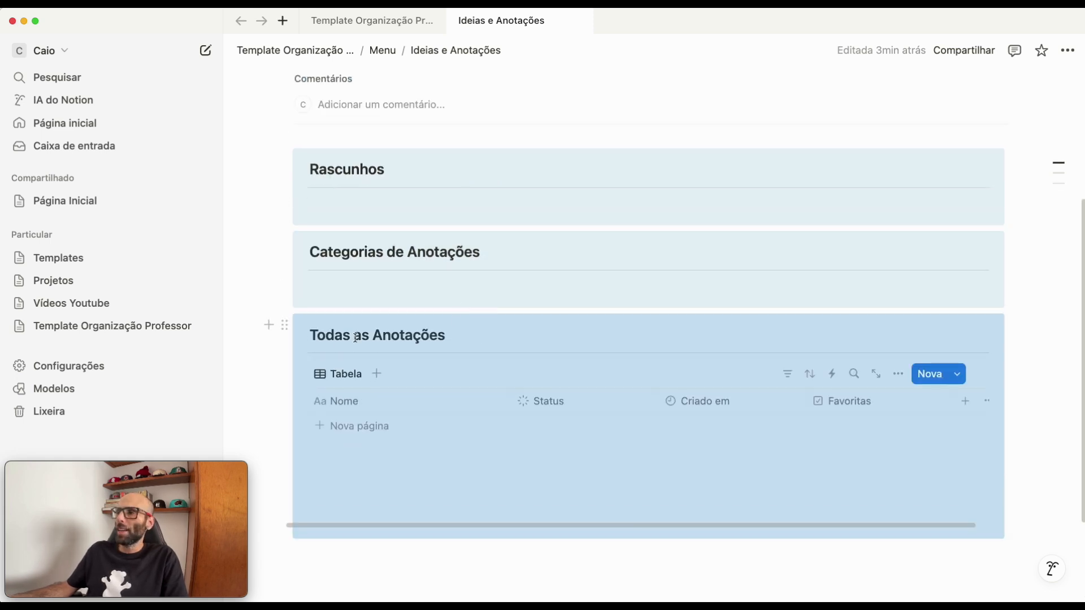
{"action": "left_click", "coordinate": [359, 278]}
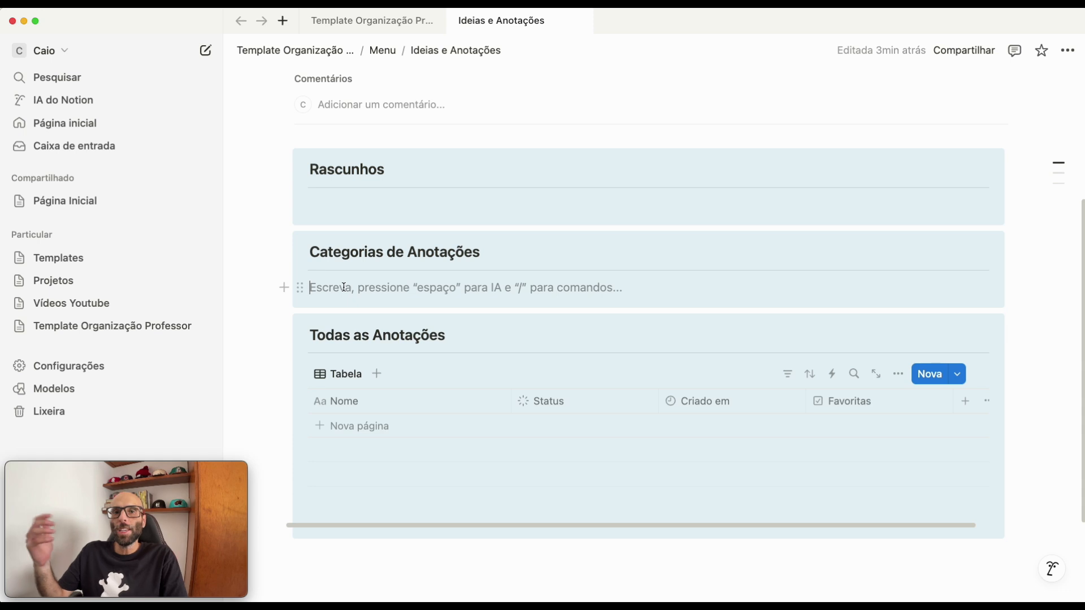
{"action": "type", "text": "/"}
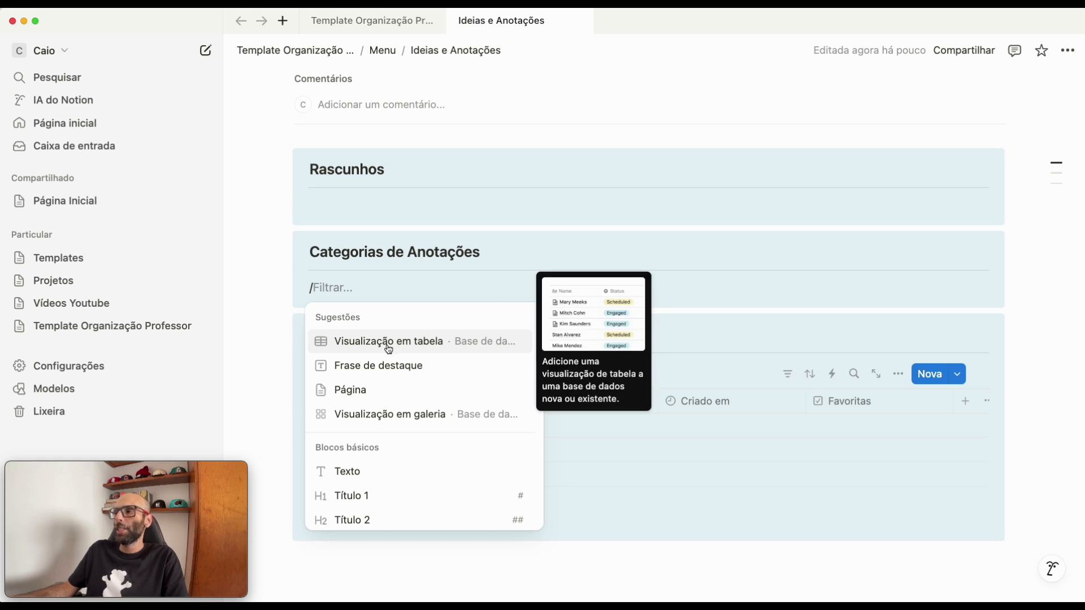
{"action": "left_click", "coordinate": [411, 347]}
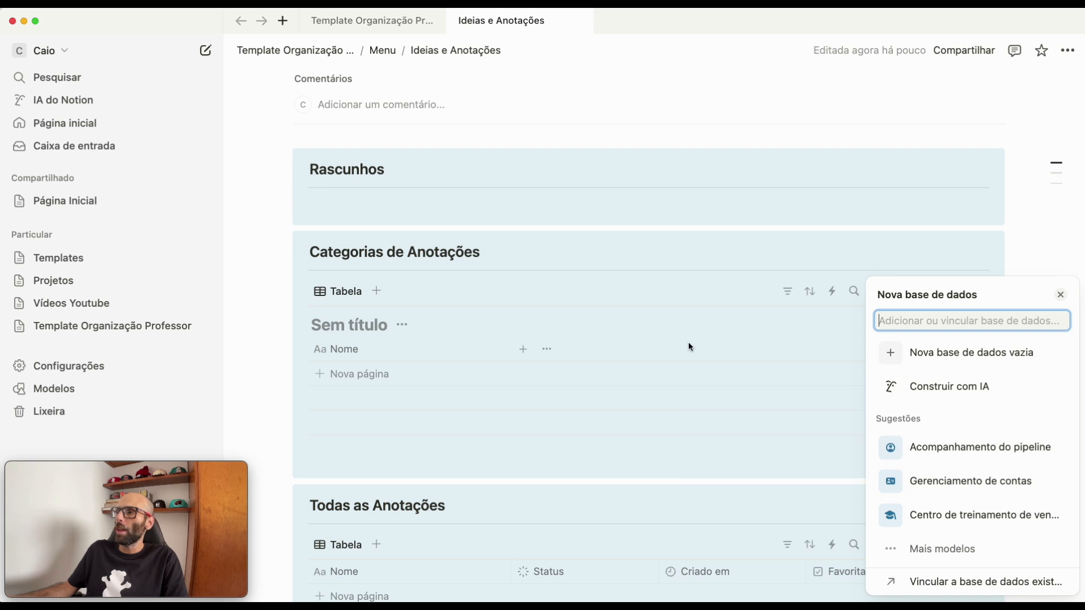
{"action": "mouse_move", "coordinate": [1003, 448]}
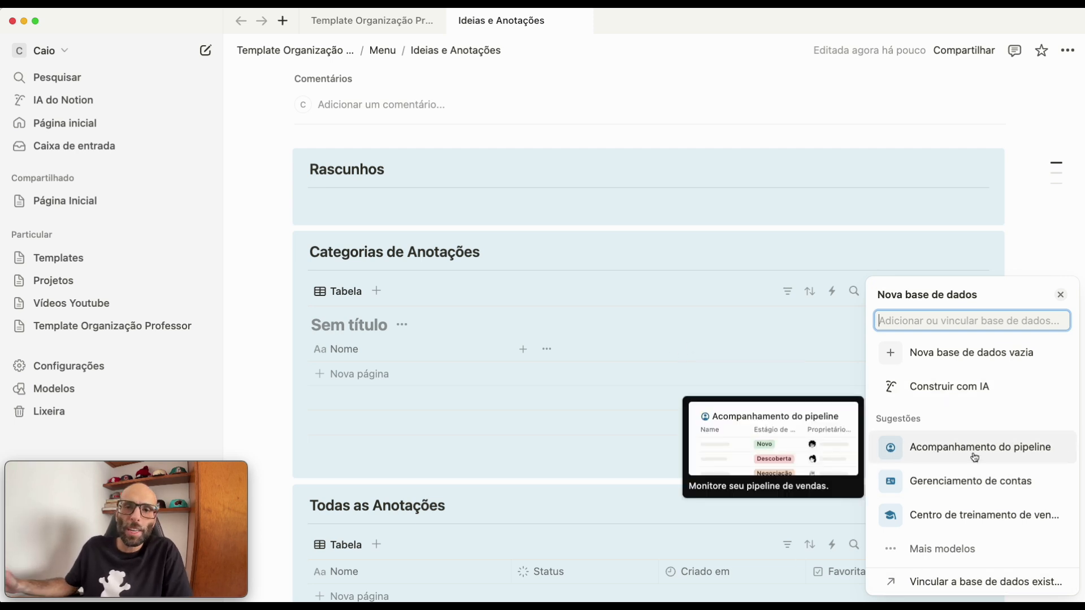
{"action": "left_click", "coordinate": [951, 364]}
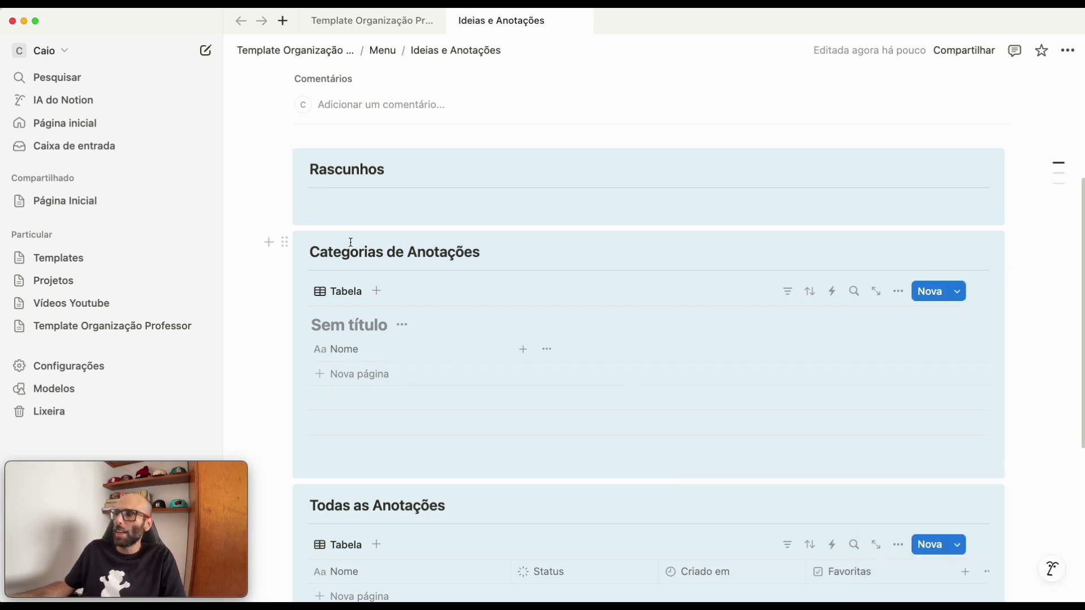
- Title the new database "Categorias de Anotações", reusing the callout heading text, and hide the database title
{"action": "triple_click", "coordinate": [319, 252]}
{"action": "key", "text": "ctrl+c"}
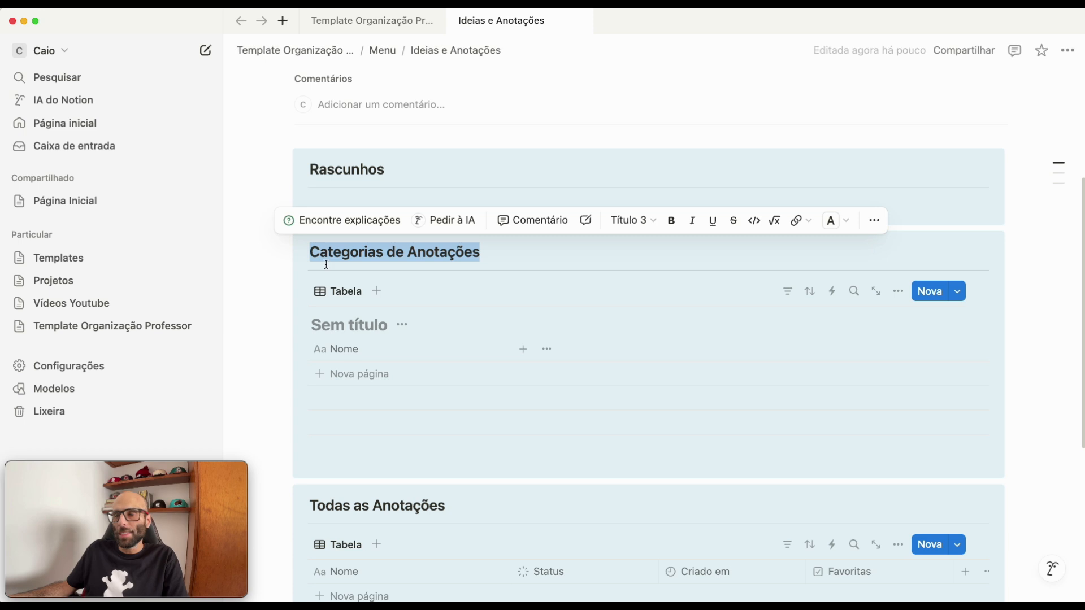
{"action": "left_click", "coordinate": [341, 322]}
{"action": "key", "text": "ctrl+v"}
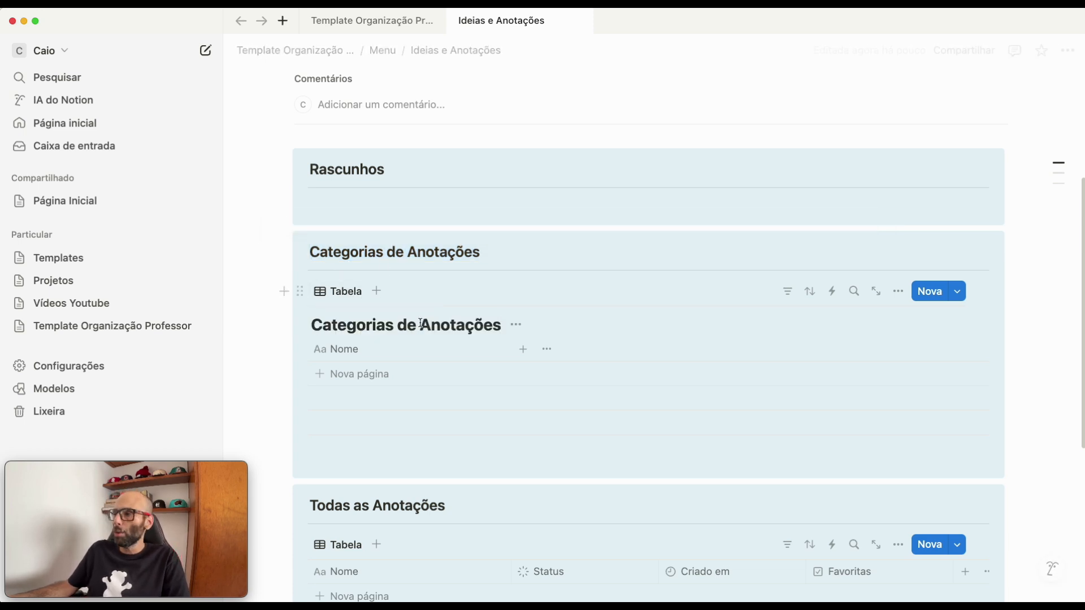
{"action": "triple_click", "coordinate": [440, 255]}
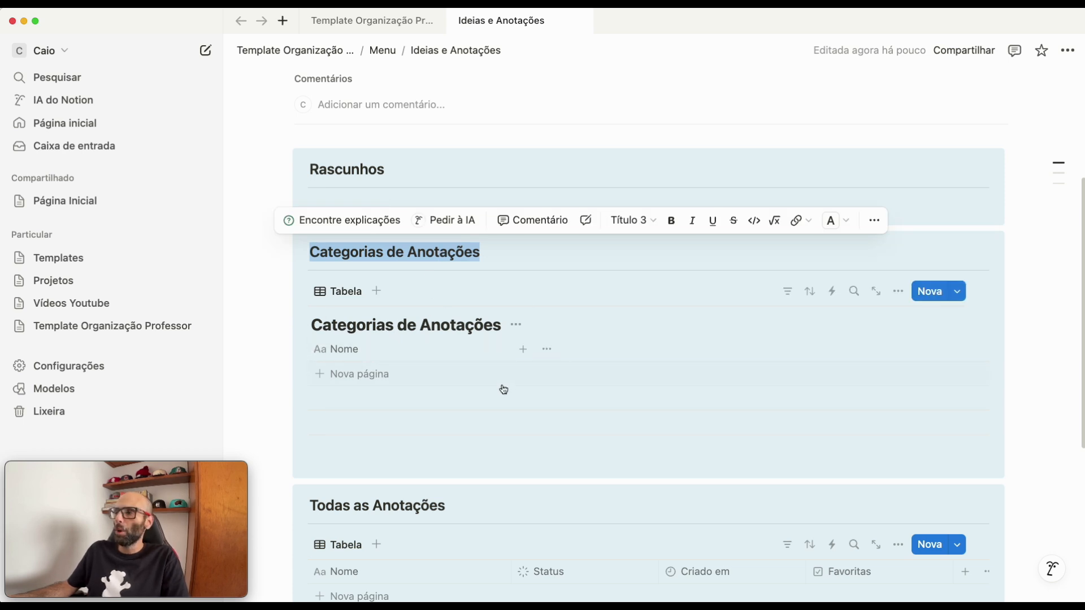
{"action": "left_click", "coordinate": [516, 327]}
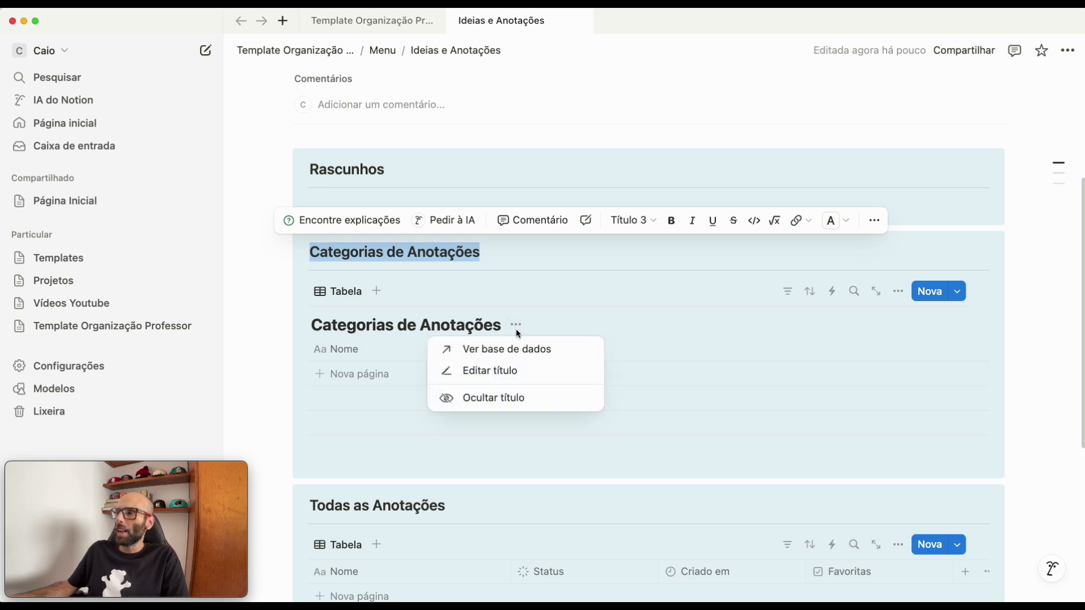
{"action": "left_click", "coordinate": [504, 399]}
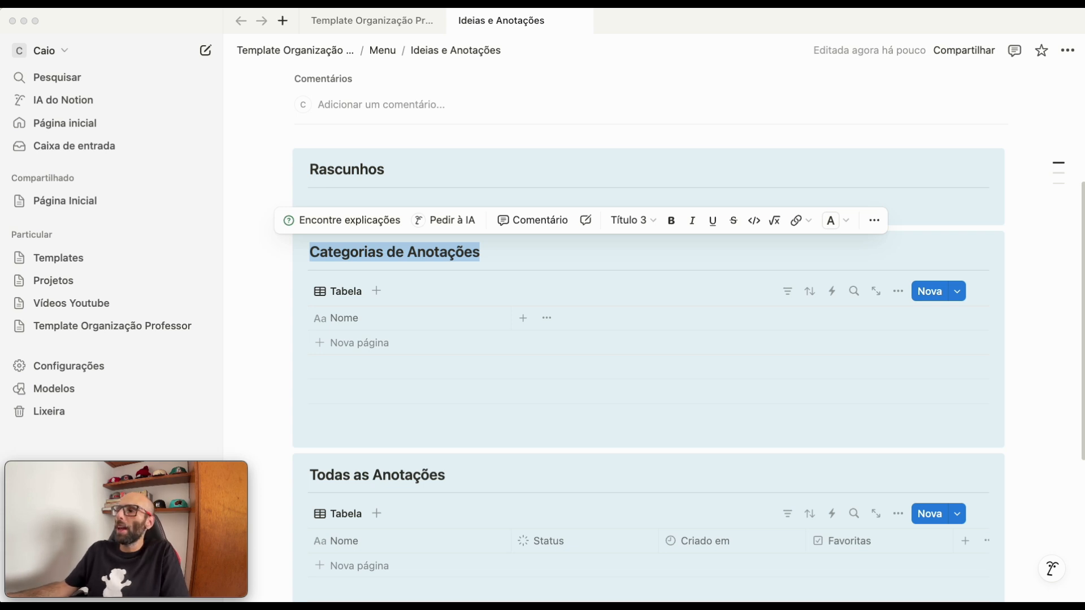
{"action": "left_click", "coordinate": [505, 295]}
{"action": "left_click", "coordinate": [459, 294]}
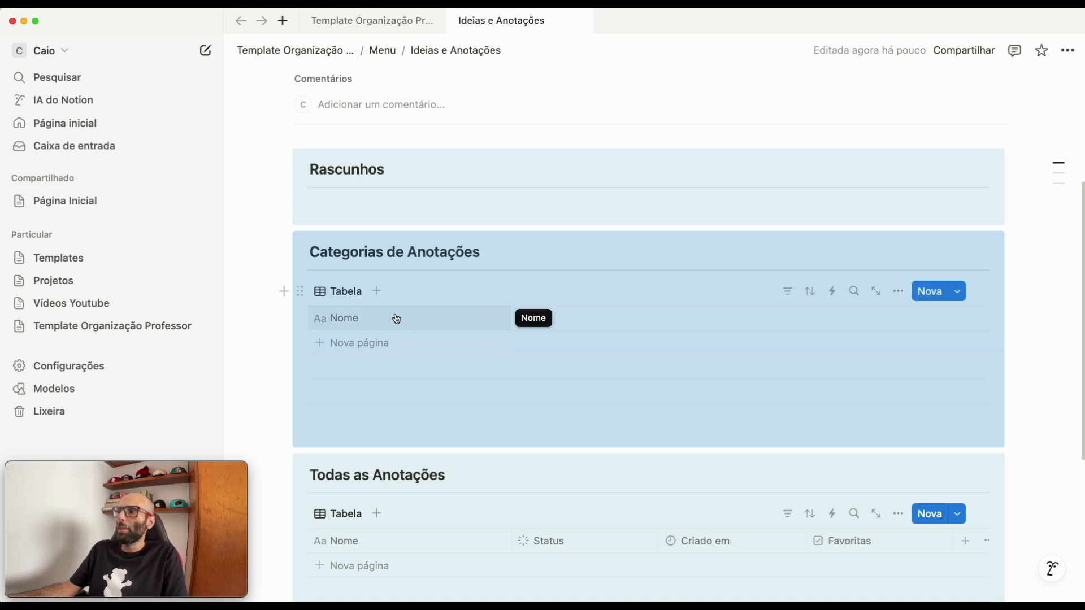
- Add a two-way relation from Categorias de Anotações to the Anotações database, naming the related property "Categoria"
{"action": "left_click", "coordinate": [524, 320]}
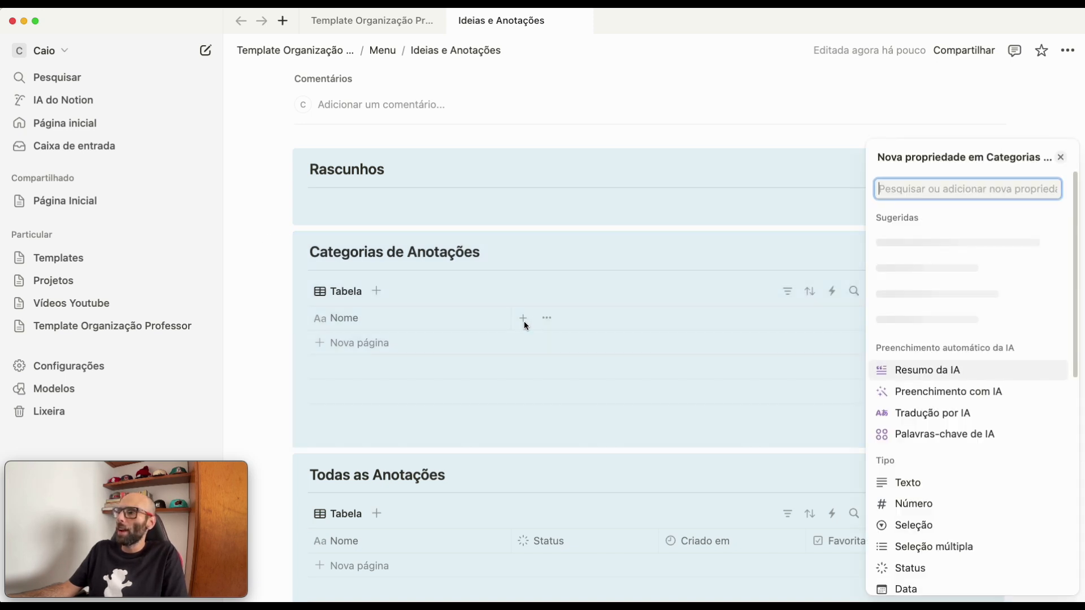
{"action": "type", "text": "rela"}
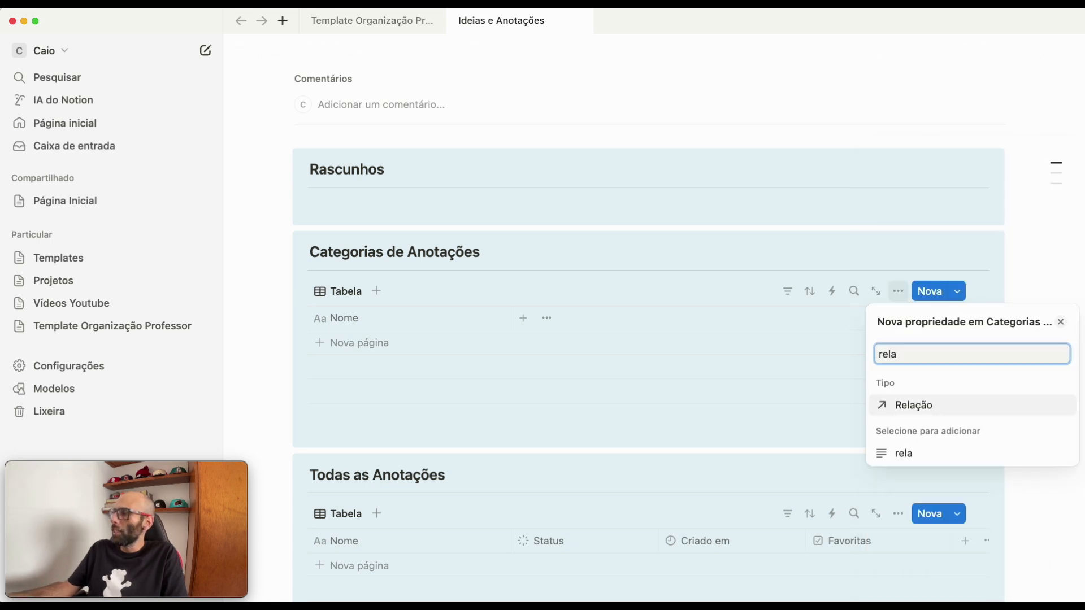
{"action": "left_click", "coordinate": [939, 411]}
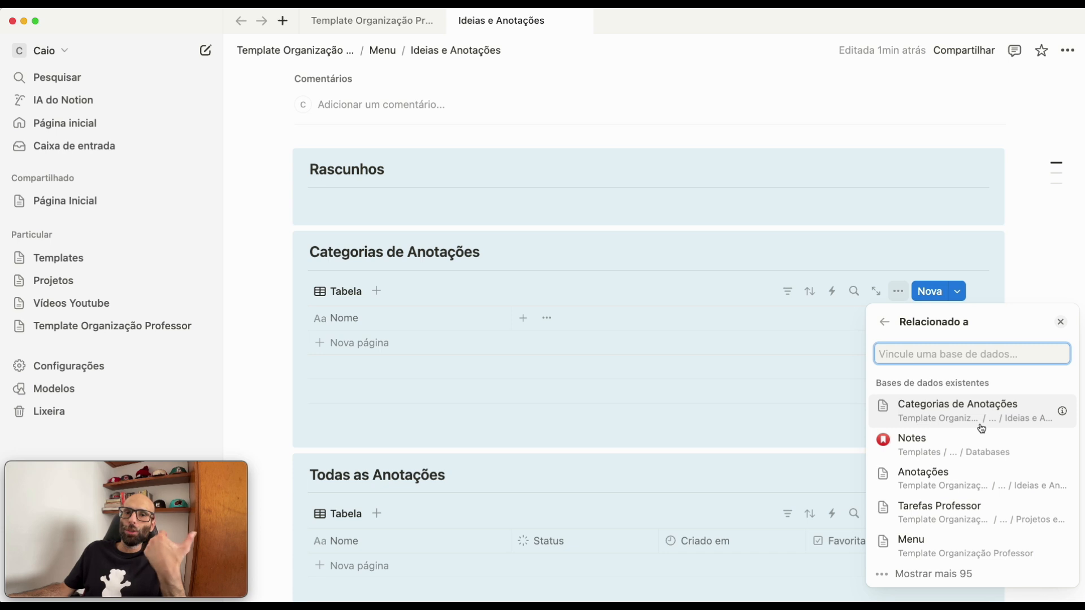
{"action": "left_click", "coordinate": [981, 486]}
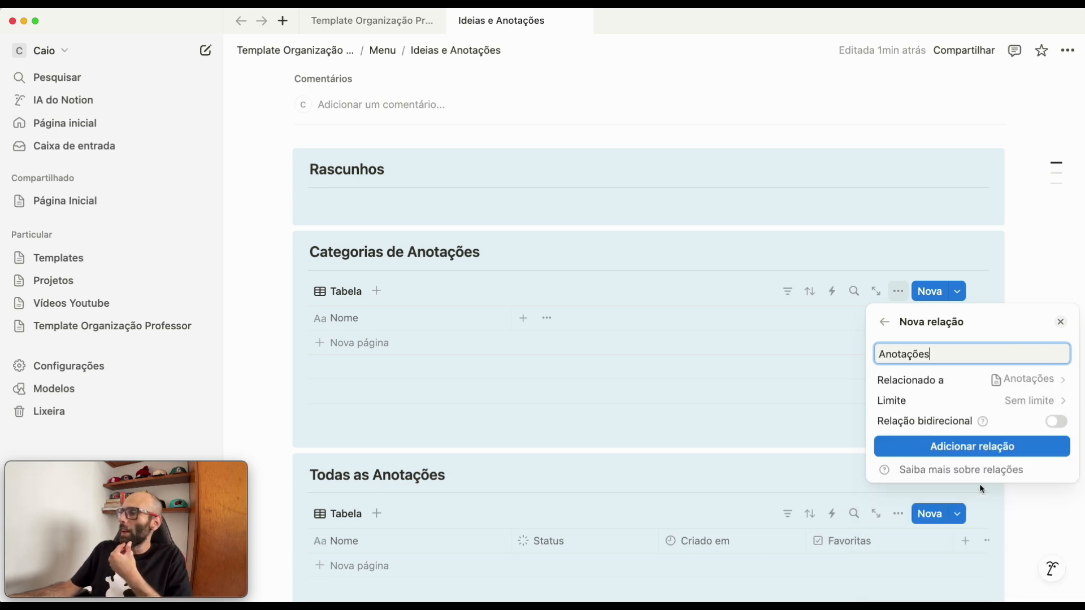
{"action": "left_click", "coordinate": [1055, 424]}
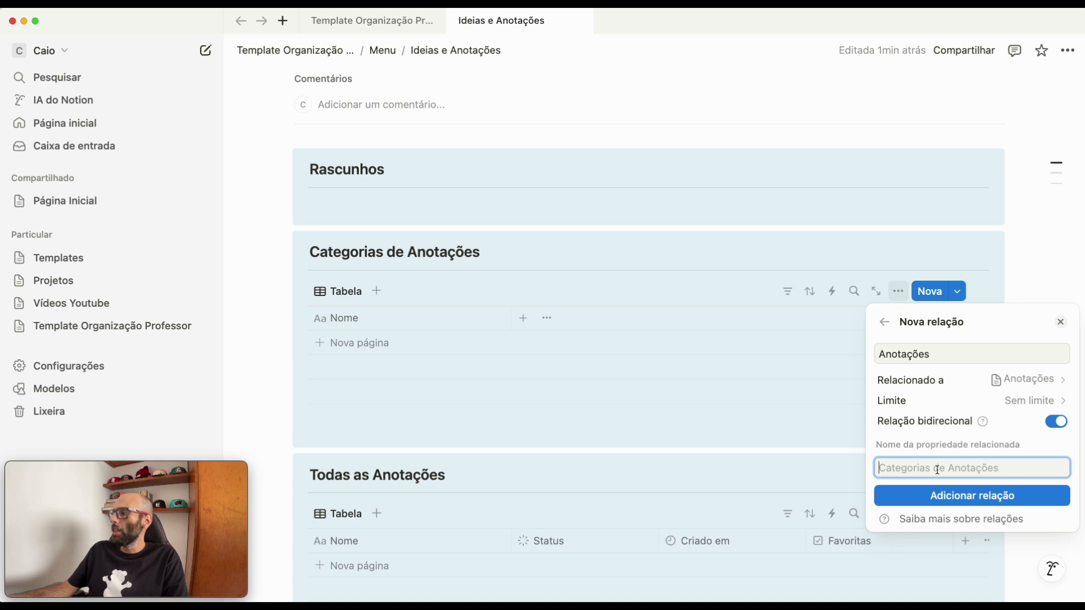
{"action": "type", "text": "Categoria"}
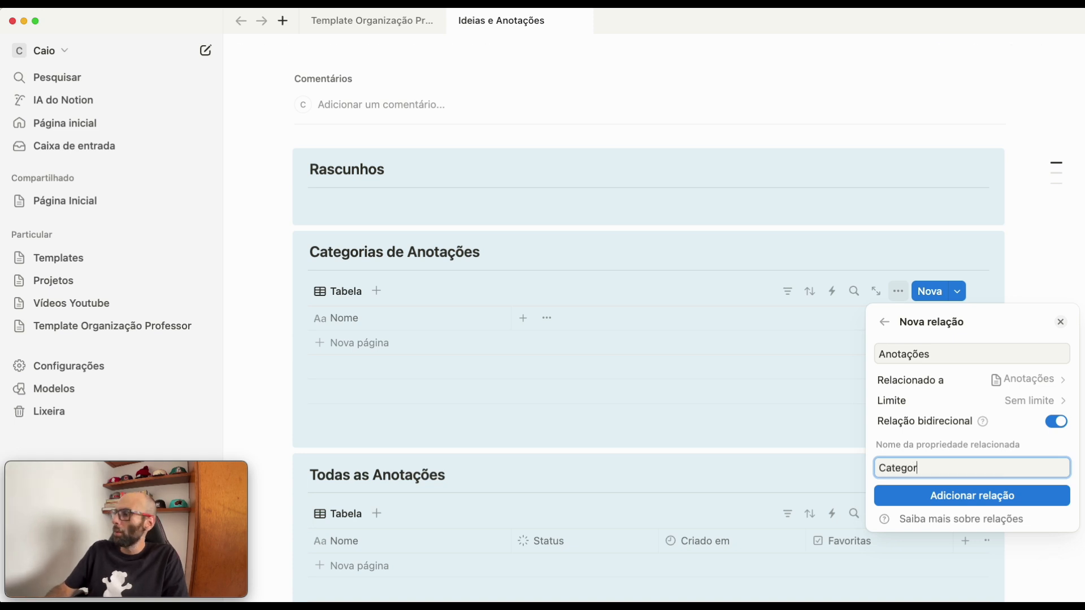
{"action": "left_click", "coordinate": [957, 497]}
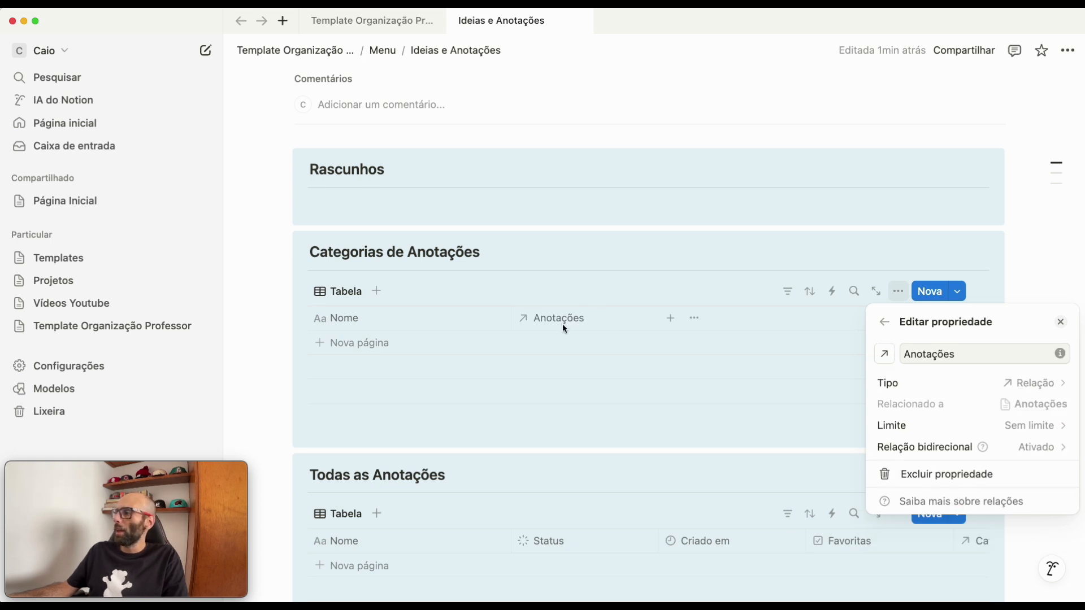
- Add a rollup property named "Total de Notas" to Categorias de Anotações, counting all entries through the Anotações relation
{"action": "left_click", "coordinate": [887, 324]}
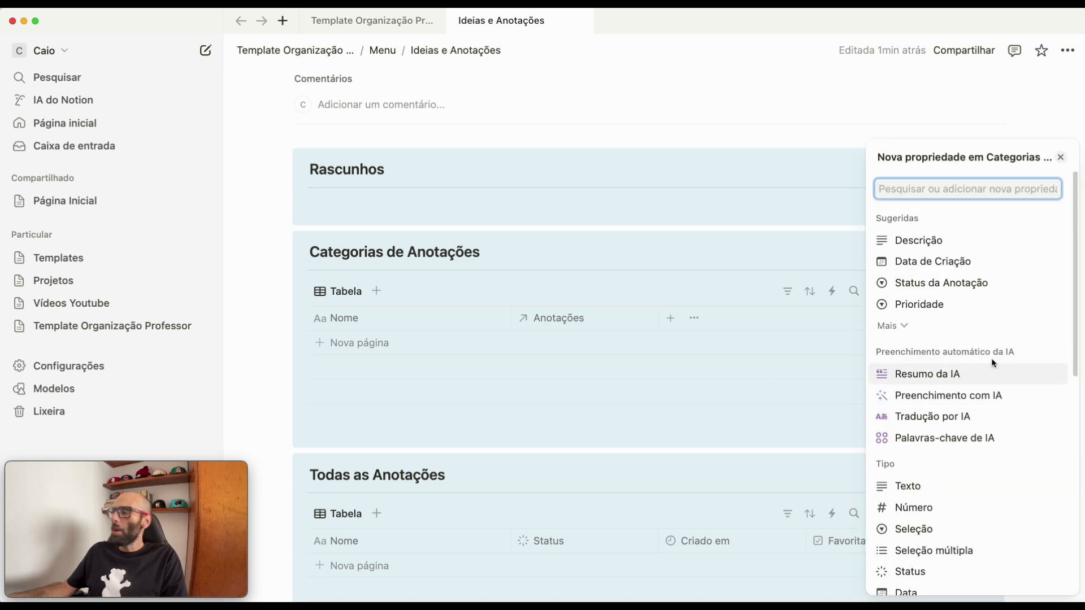
{"action": "type", "text": "roll"}
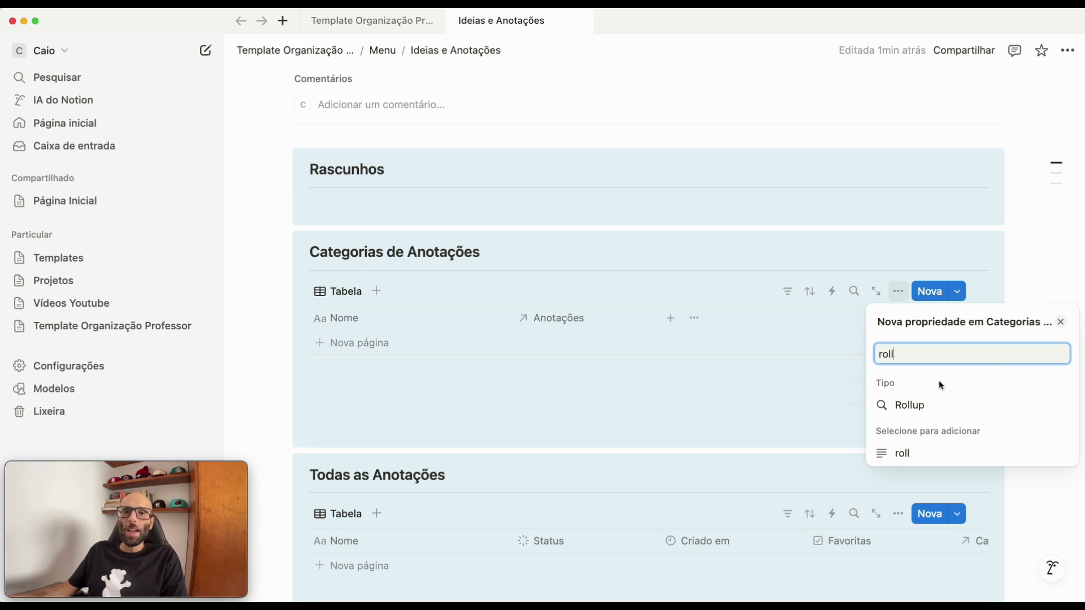
{"action": "left_click", "coordinate": [912, 411]}
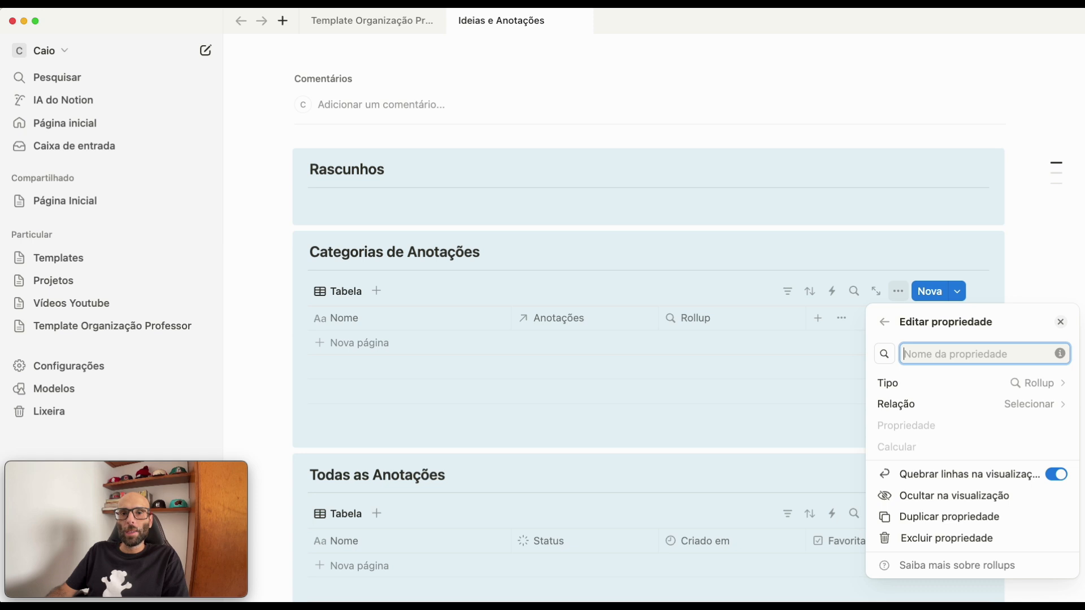
{"action": "type", "text": "Total de Notas"}
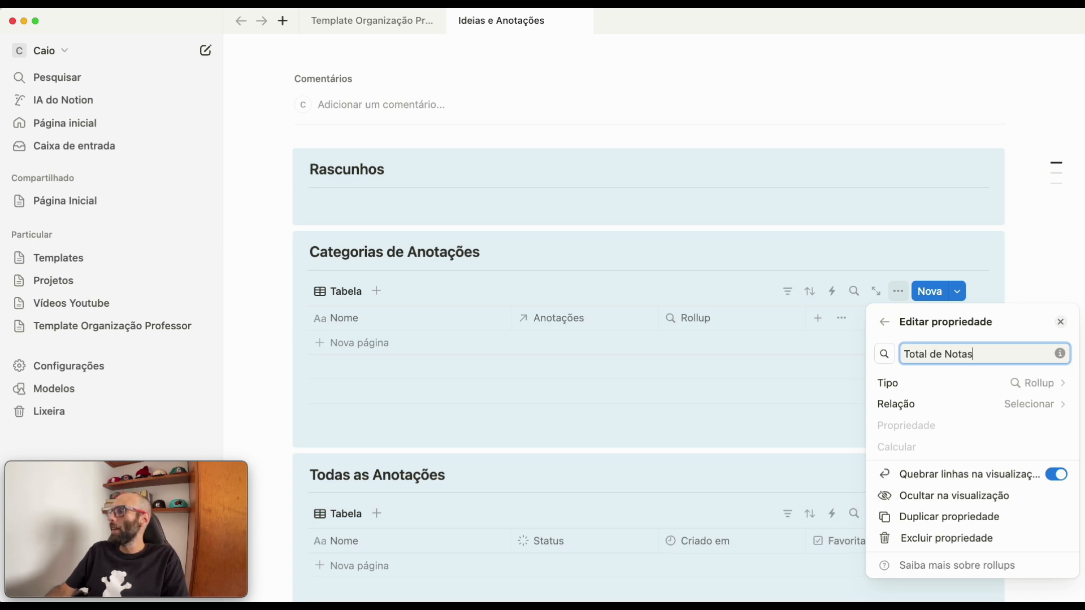
{"action": "left_click", "coordinate": [951, 413]}
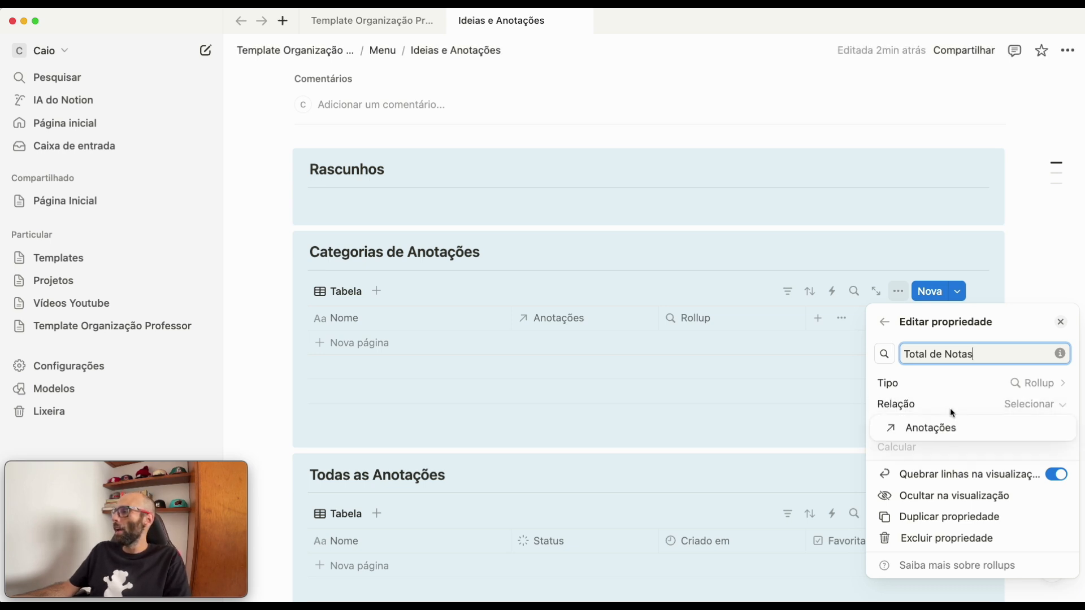
{"action": "left_click", "coordinate": [927, 428]}
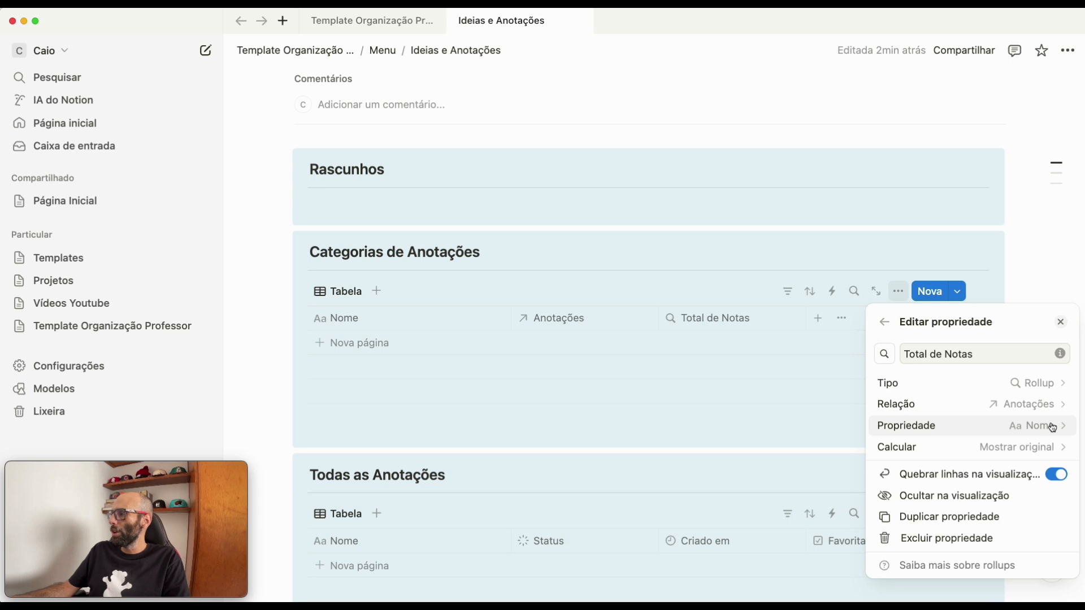
{"action": "left_click", "coordinate": [1018, 449]}
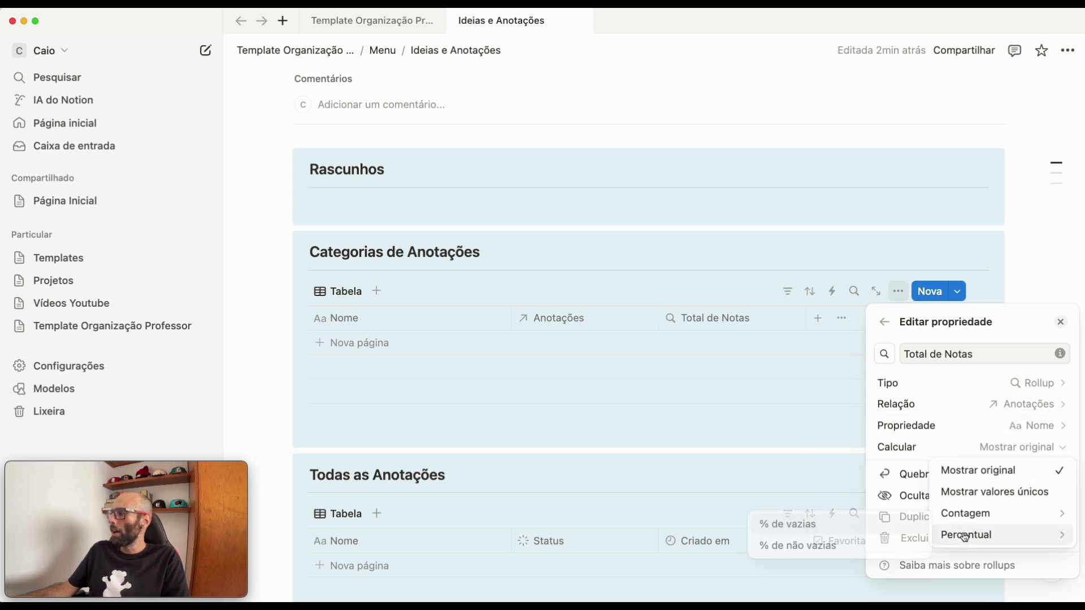
{"action": "mouse_move", "coordinate": [970, 520]}
{"action": "left_click", "coordinate": [844, 500]}
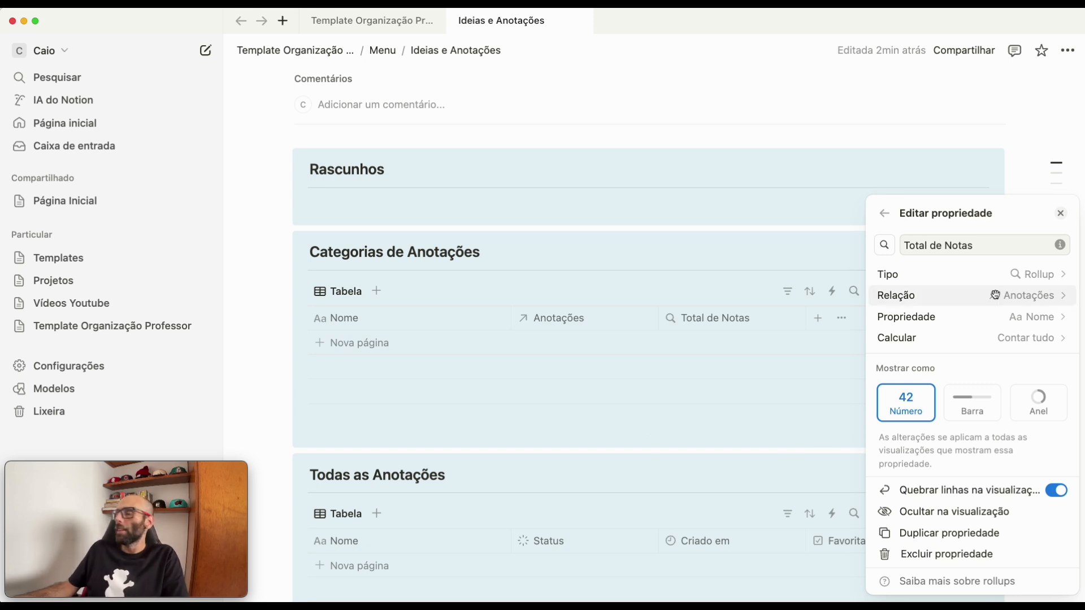
- Add a formula property named "Total" to the Categorias de Anotações database
{"action": "left_click", "coordinate": [885, 214]}
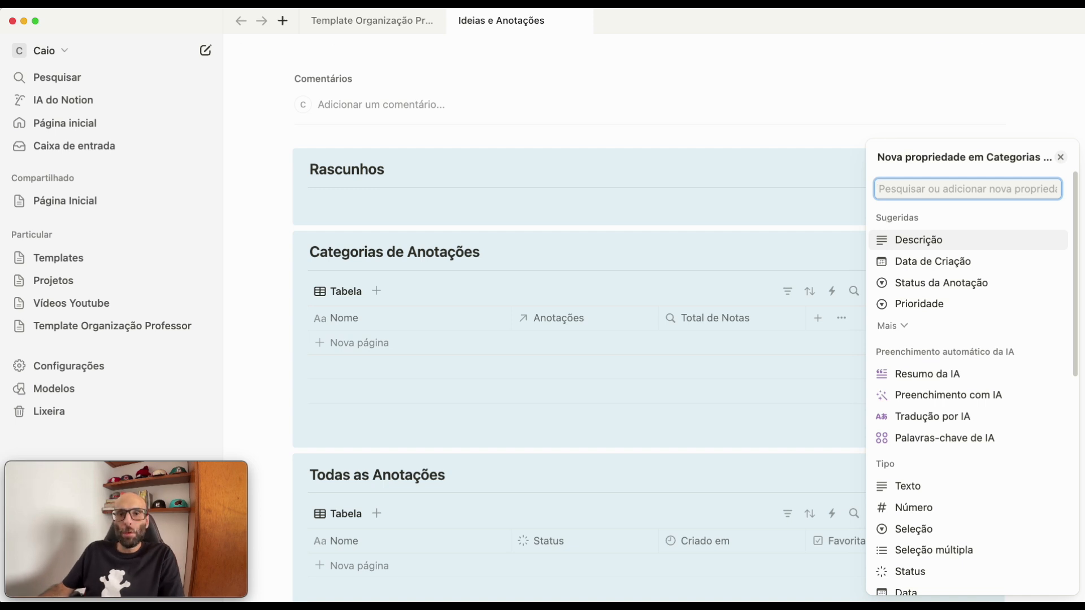
{"action": "type", "text": "fór"}
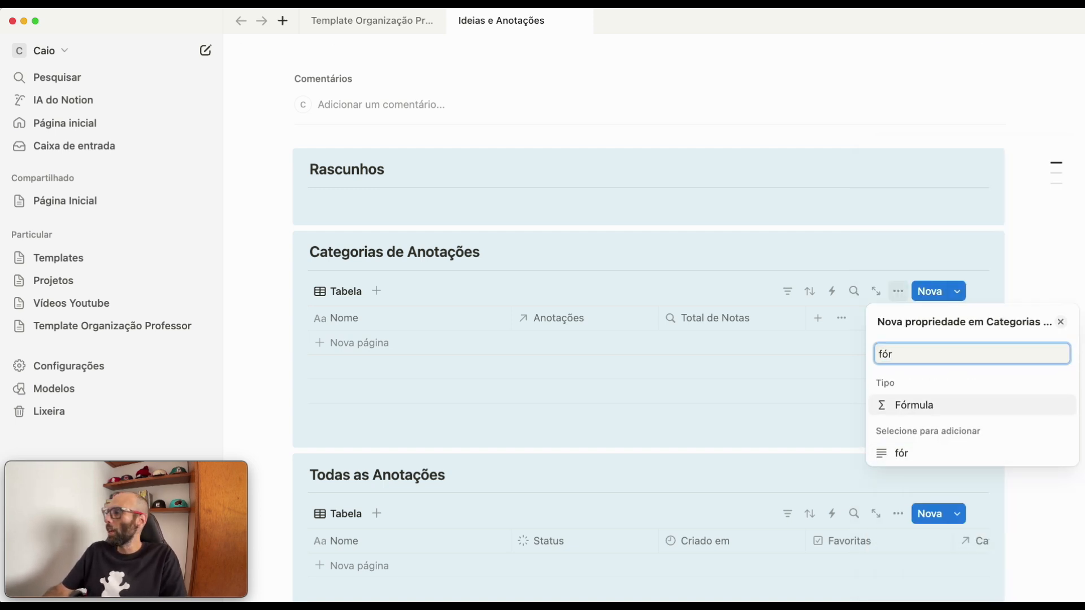
{"action": "left_click", "coordinate": [927, 407]}
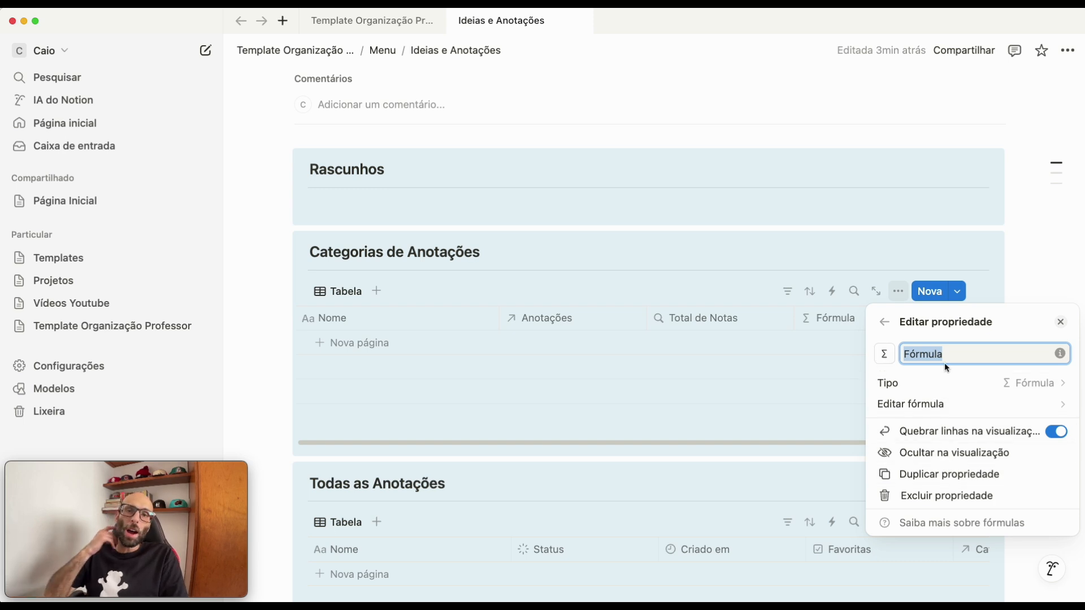
{"action": "type", "text": "Total"}
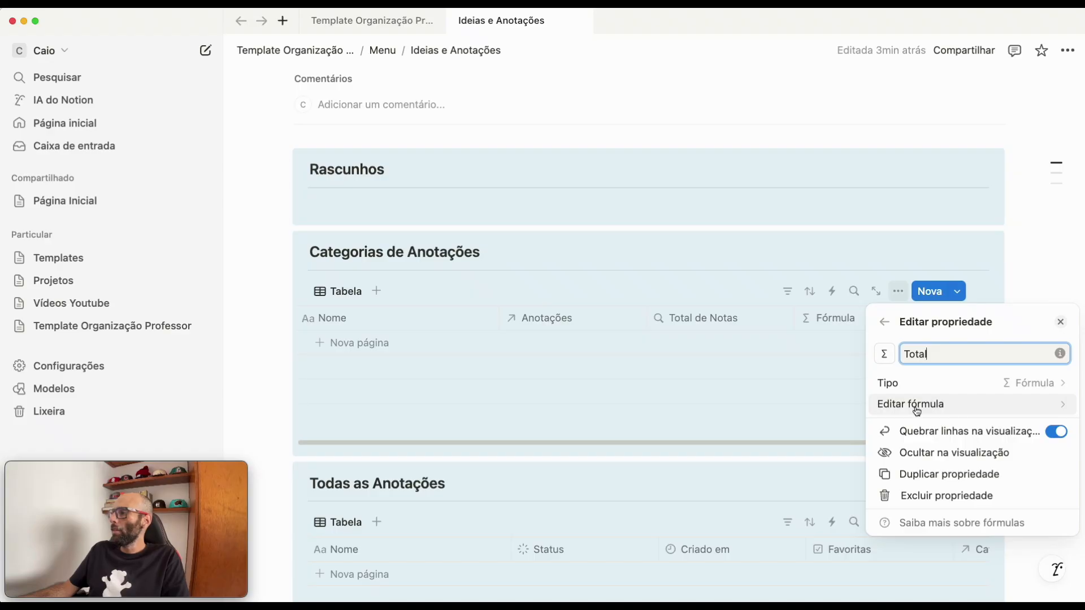
- Set the Total formula to "Total de Anotações: "+format(Total de Notas) and save it
{"action": "left_click", "coordinate": [916, 405]}
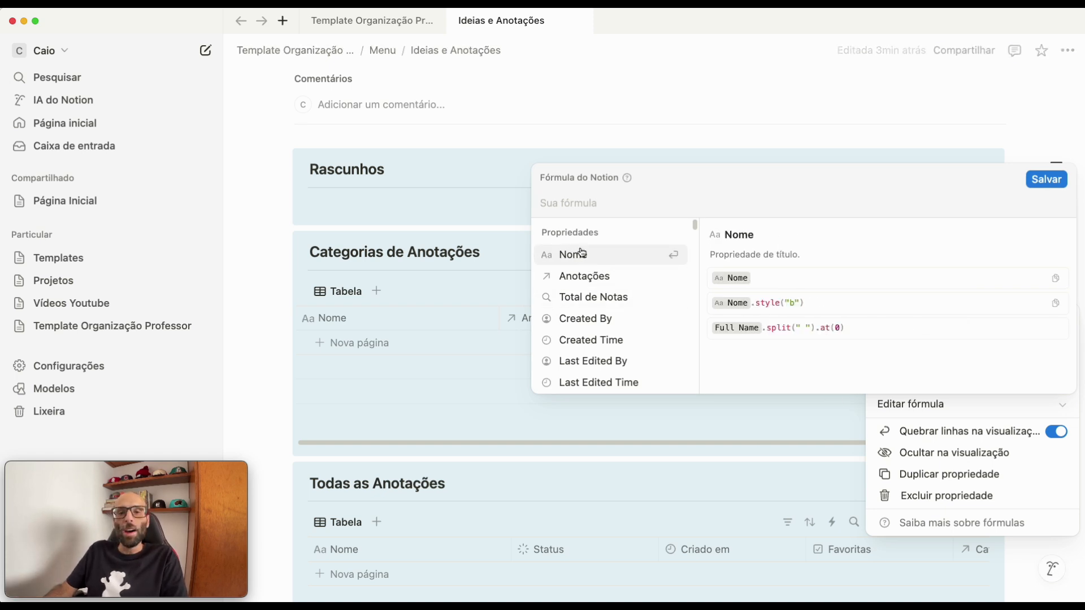
{"action": "type", "text": "\""}
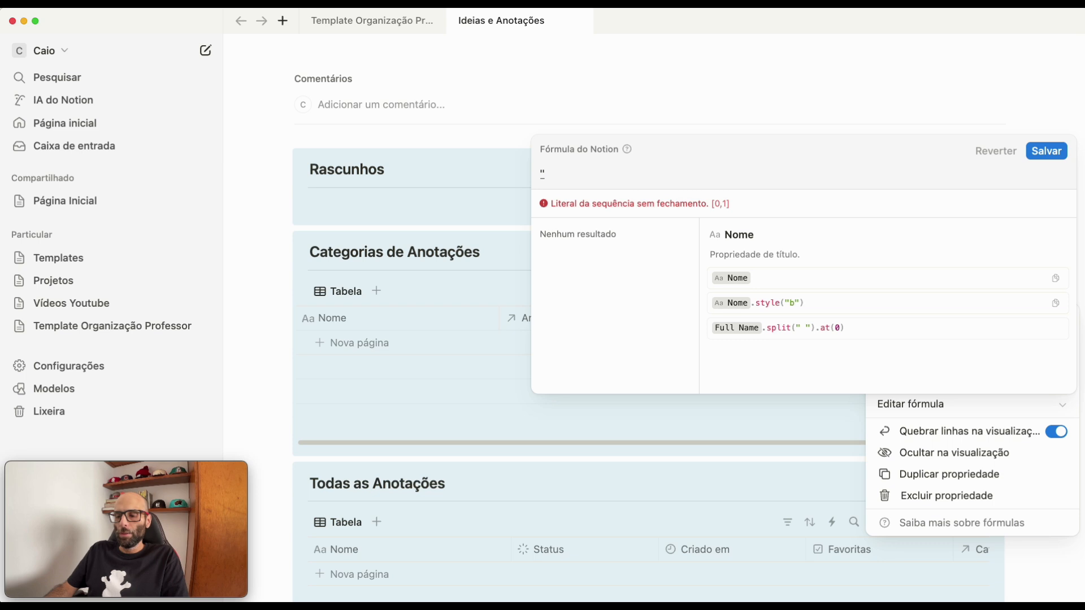
{"action": "type", "text": "Total de Anotações:"}
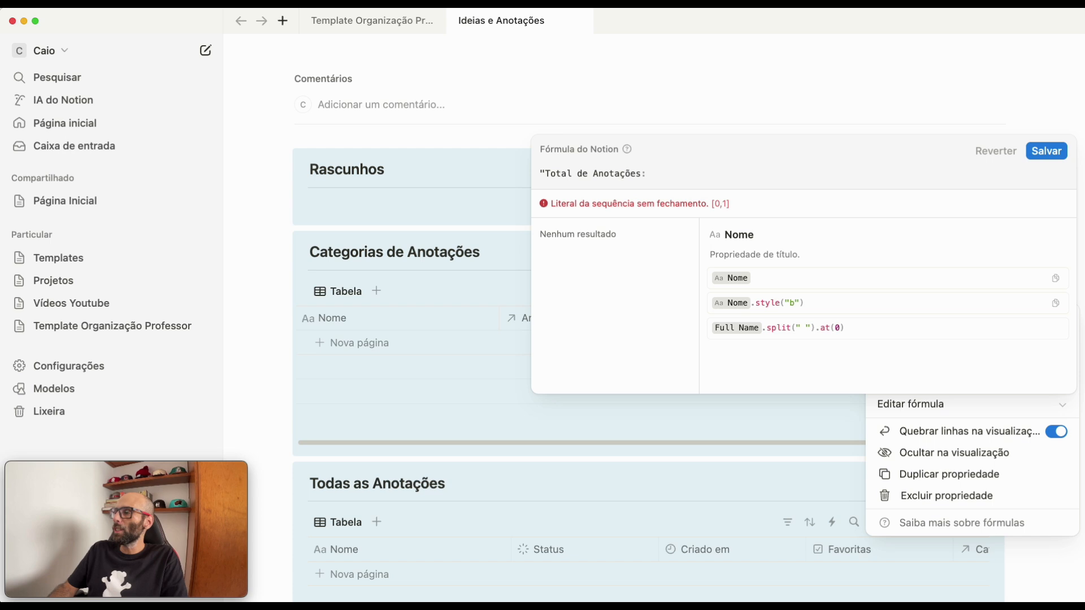
{"action": "type", "text": "\""}
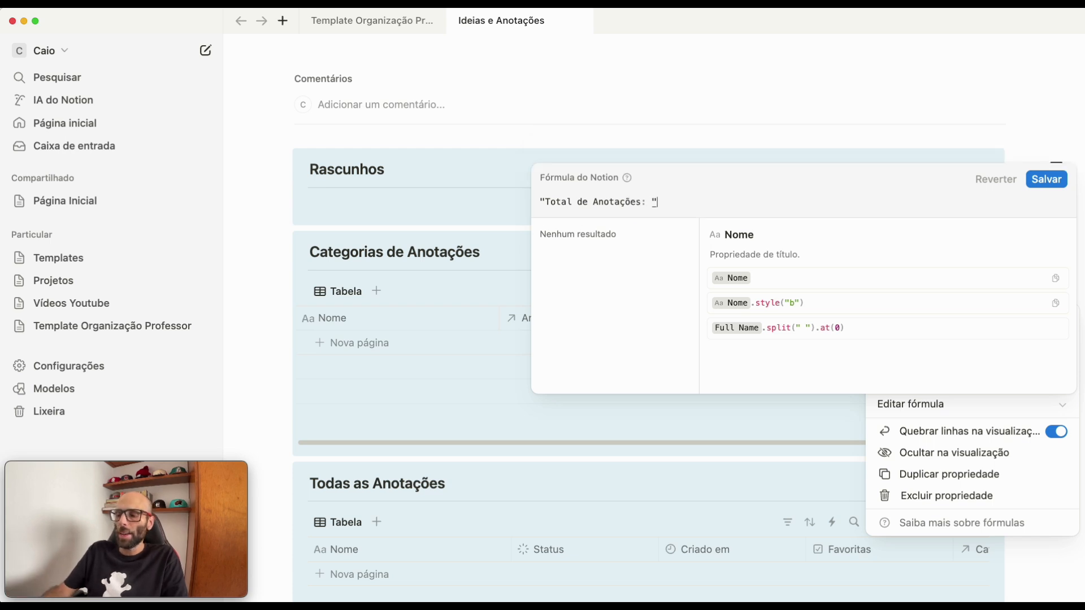
{"action": "type", "text": "+"}
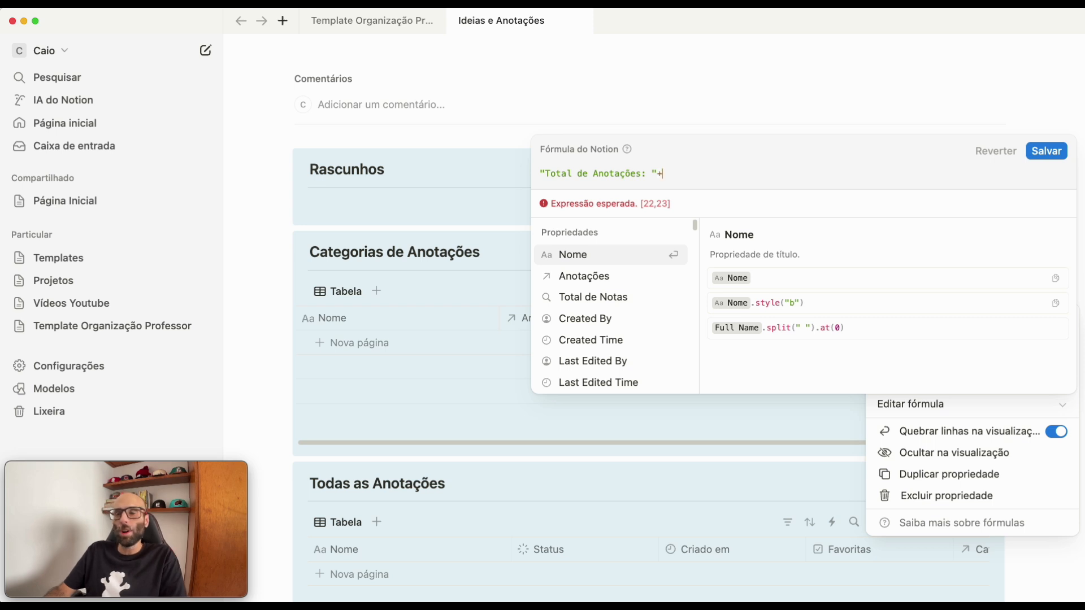
{"action": "type", "text": "form"}
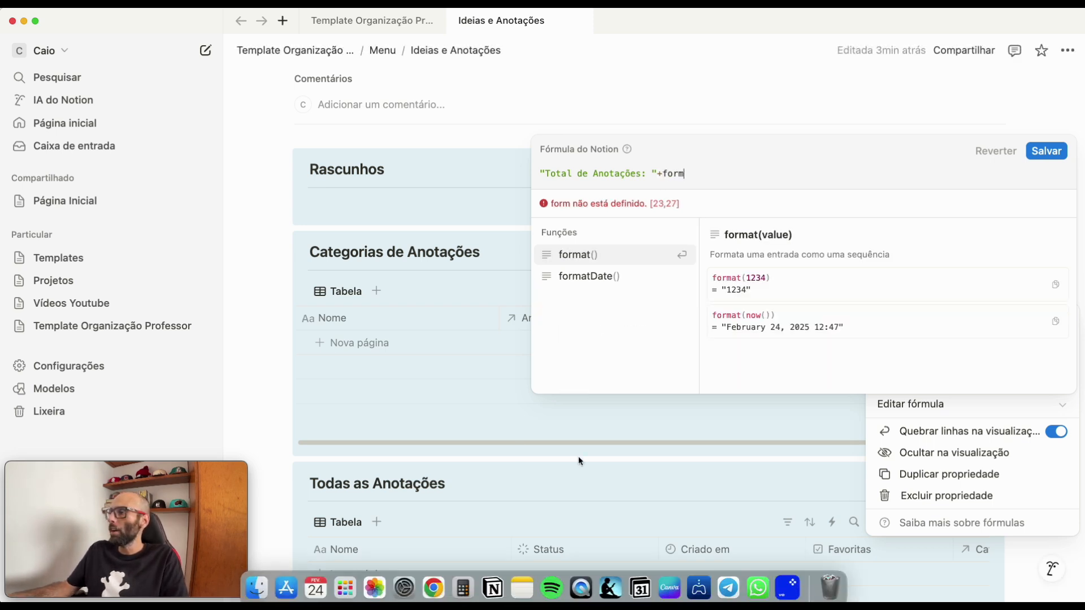
{"action": "left_click", "coordinate": [567, 259]}
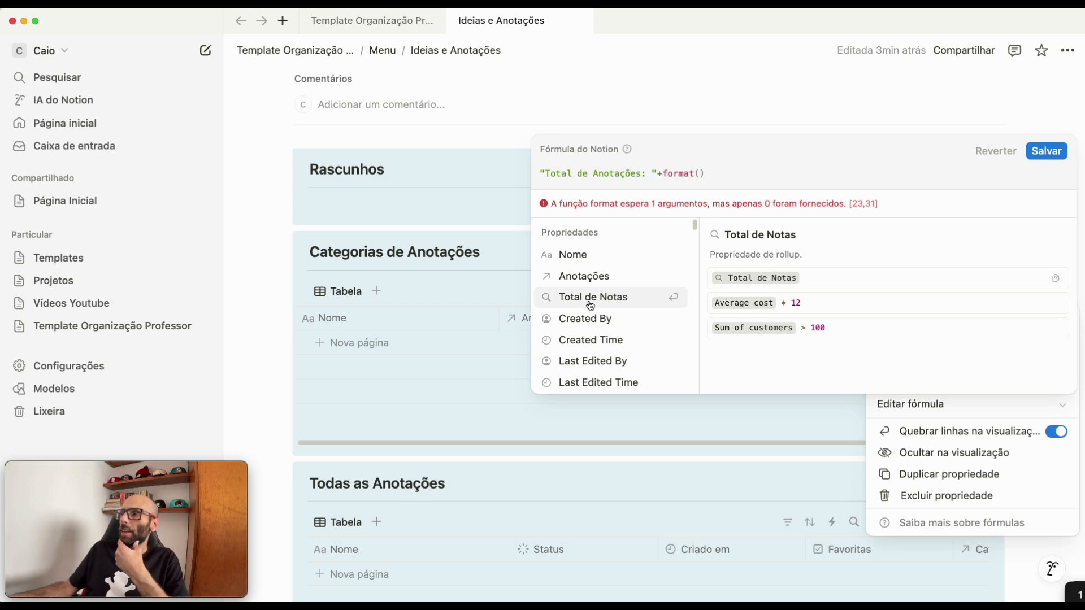
{"action": "left_click", "coordinate": [591, 305]}
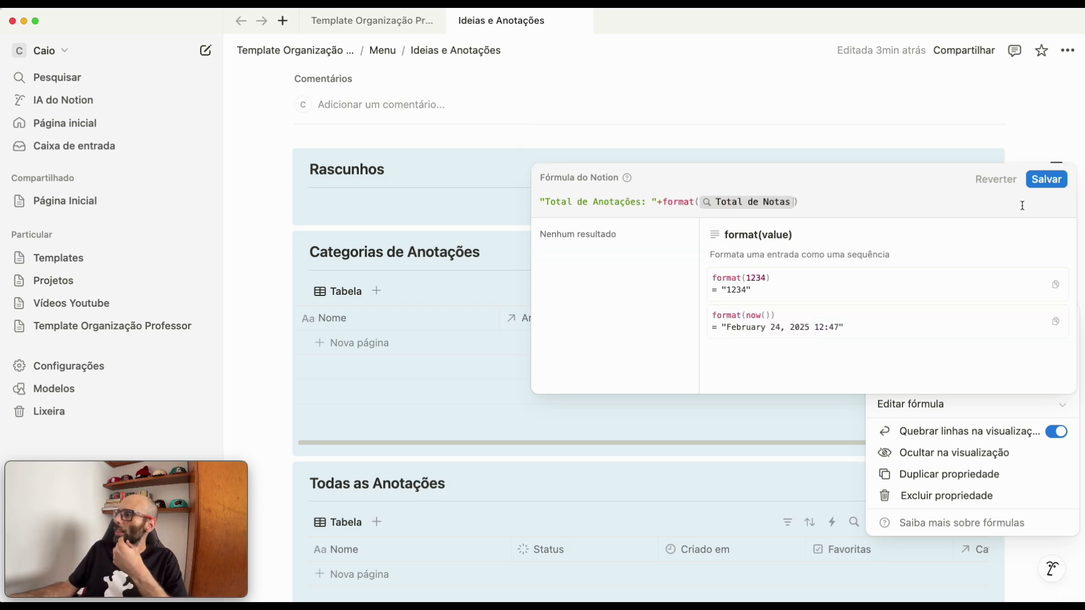
{"action": "left_click", "coordinate": [1046, 179]}
{"action": "key", "text": "Escape"}
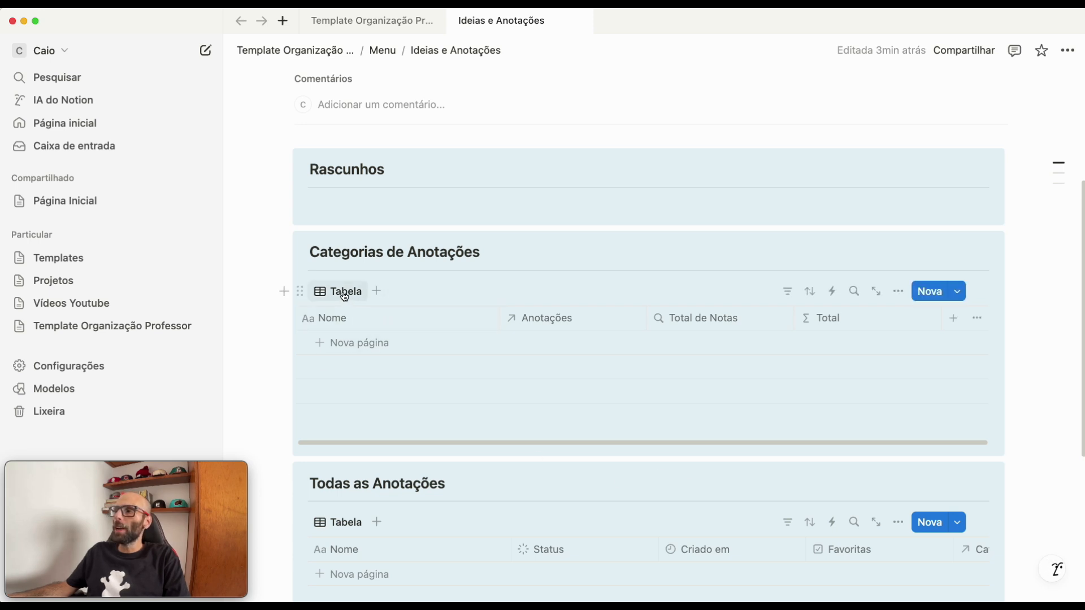
- Add a gallery view to Categorias de Anotações with card preview set to Nenhum and card size set to Pequeno
{"action": "left_click", "coordinate": [378, 293]}
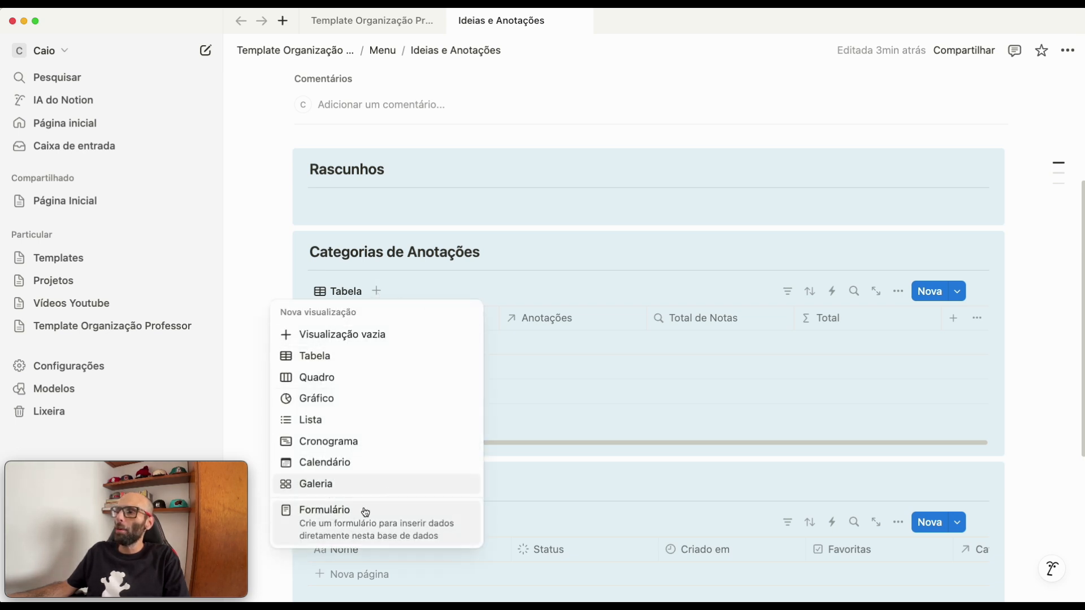
{"action": "left_click", "coordinate": [351, 487]}
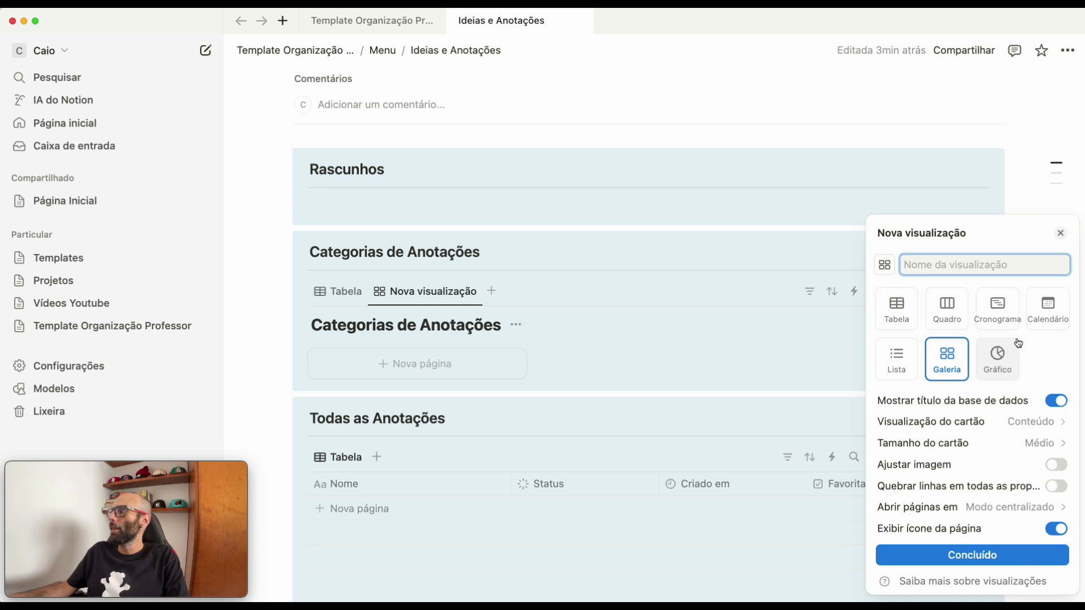
{"action": "left_click", "coordinate": [1035, 424]}
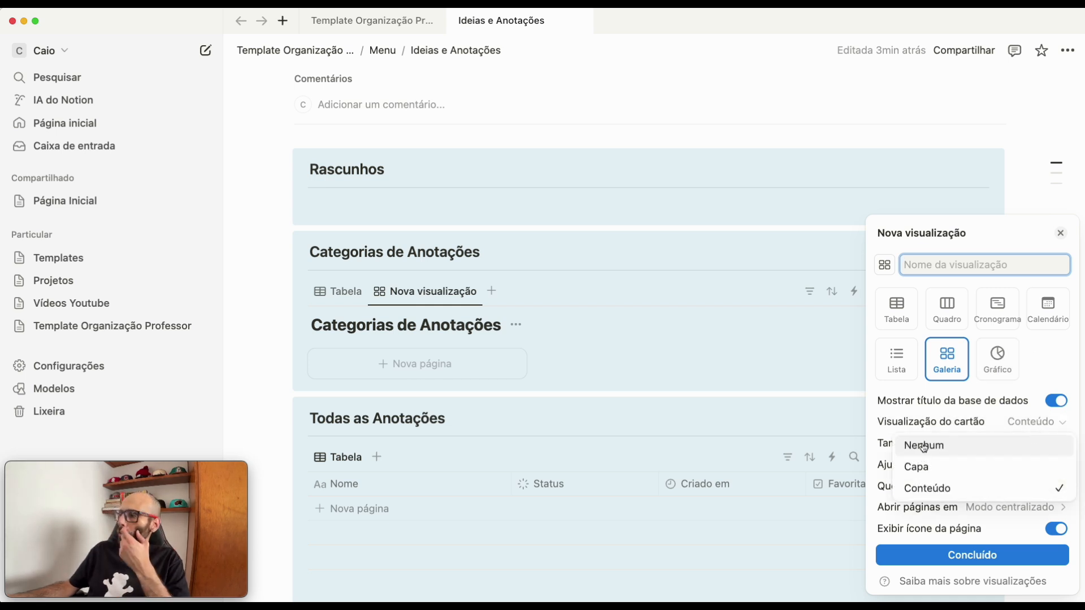
{"action": "left_click", "coordinate": [923, 444]}
{"action": "left_click", "coordinate": [968, 469]}
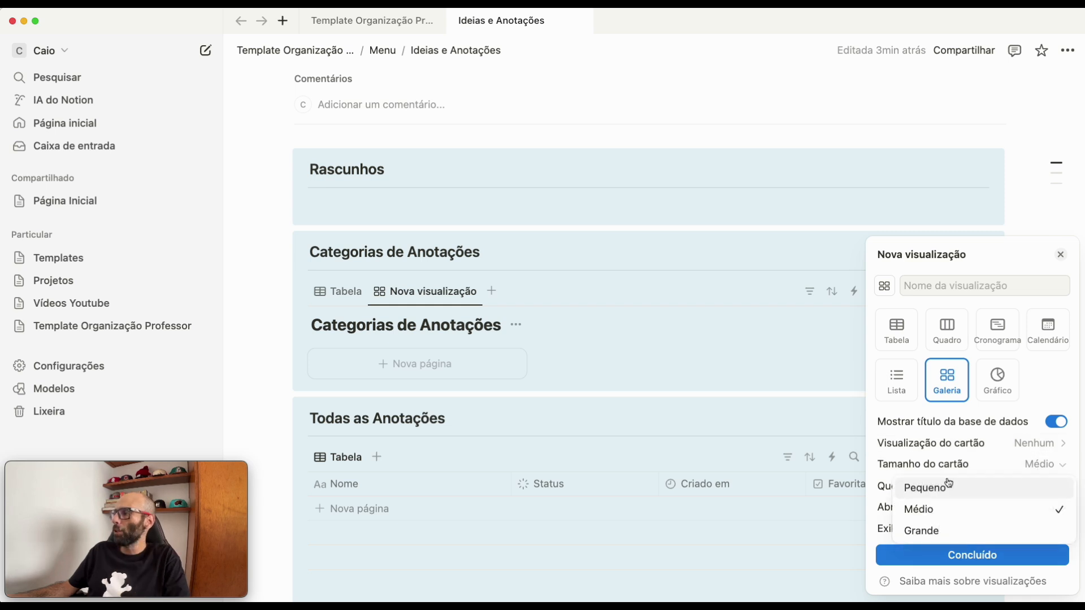
{"action": "left_click", "coordinate": [932, 489]}
- Try to name the new gallery view "Todas", and hide the database title in that view
{"action": "left_click", "coordinate": [985, 286]}
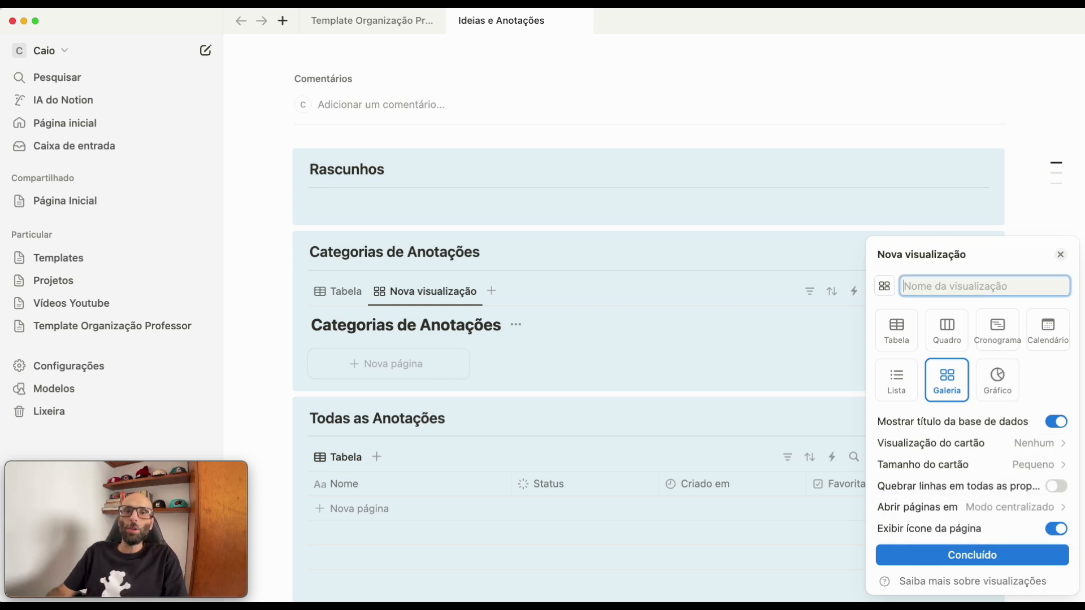
{"action": "type", "text": "Todas"}
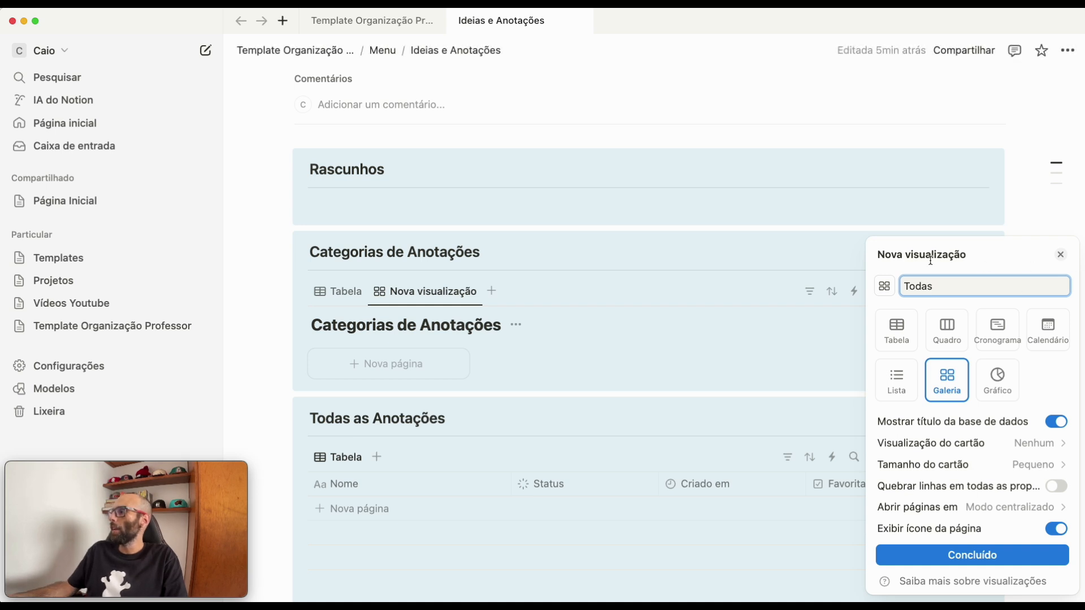
{"action": "left_click", "coordinate": [955, 555]}
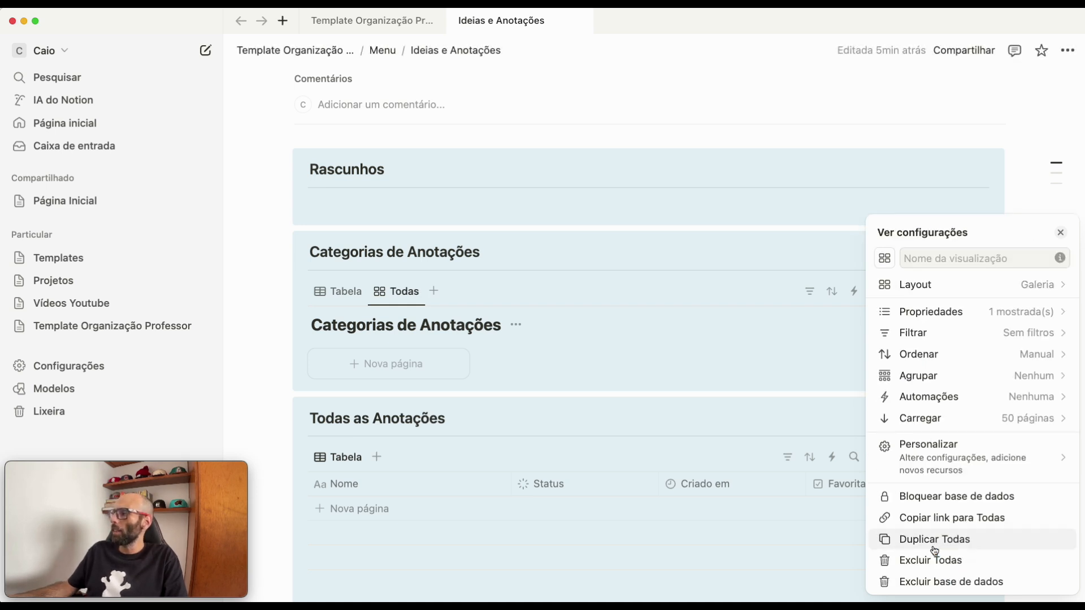
{"action": "left_click", "coordinate": [709, 356]}
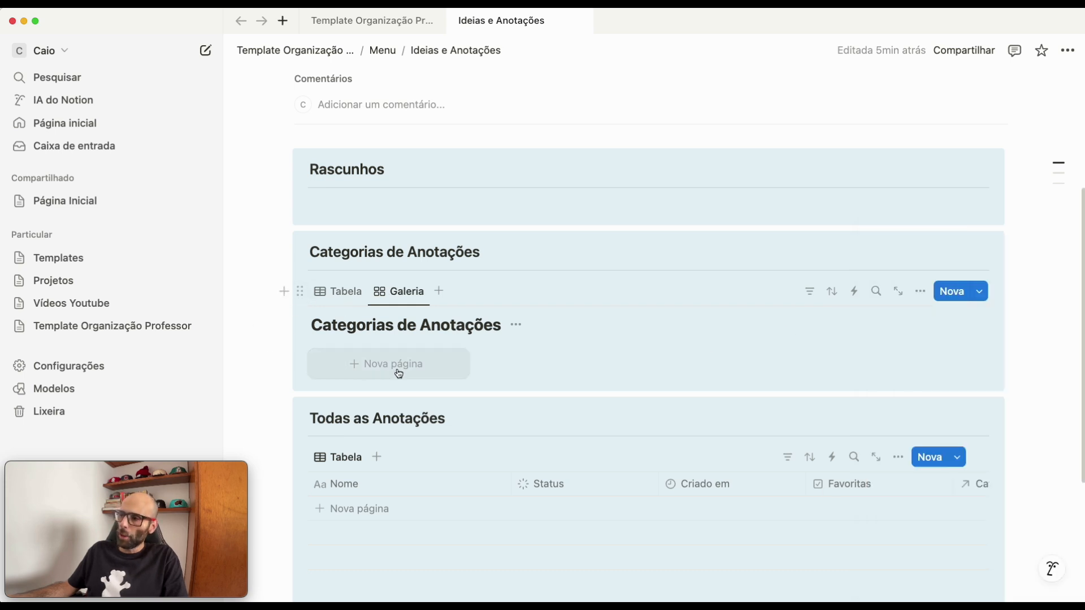
{"action": "left_click", "coordinate": [516, 327]}
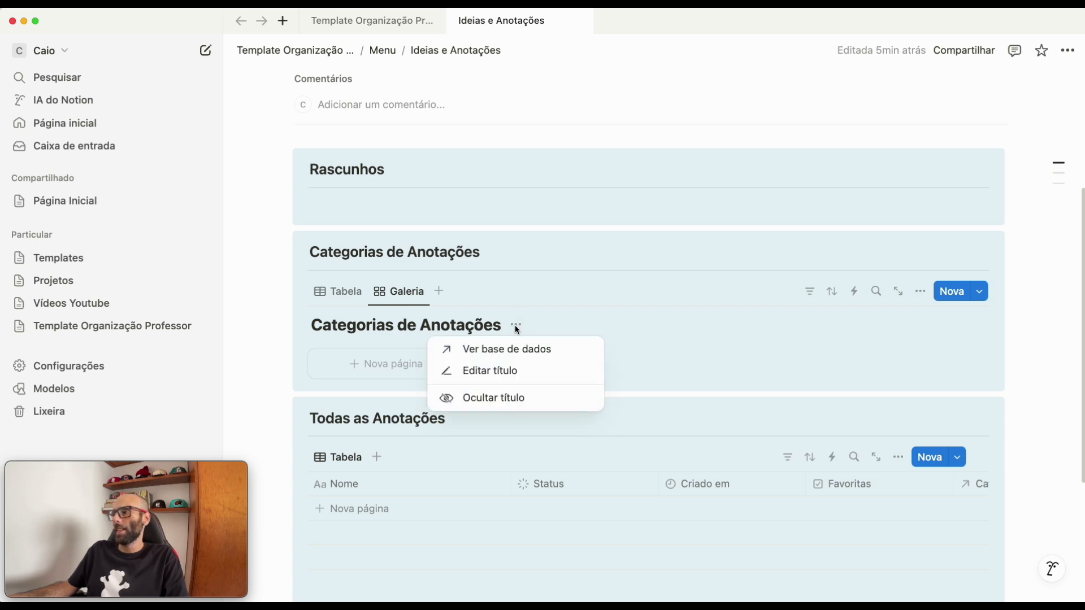
{"action": "left_click", "coordinate": [502, 405]}
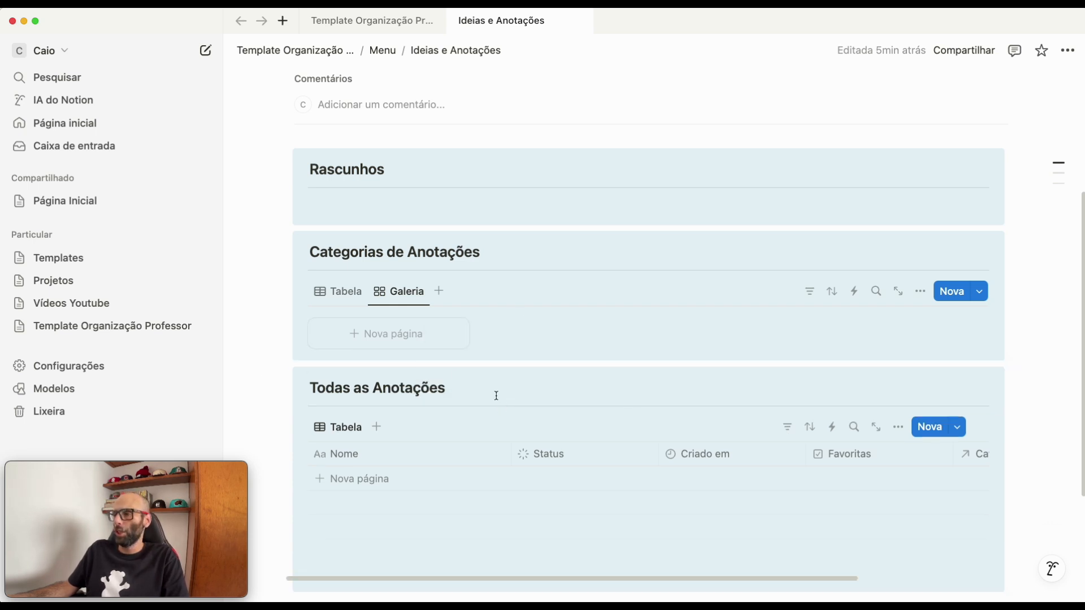
- Create a category page titled "Sala de Aula" in the Categorias de Anotações gallery
{"action": "left_click", "coordinate": [352, 343]}
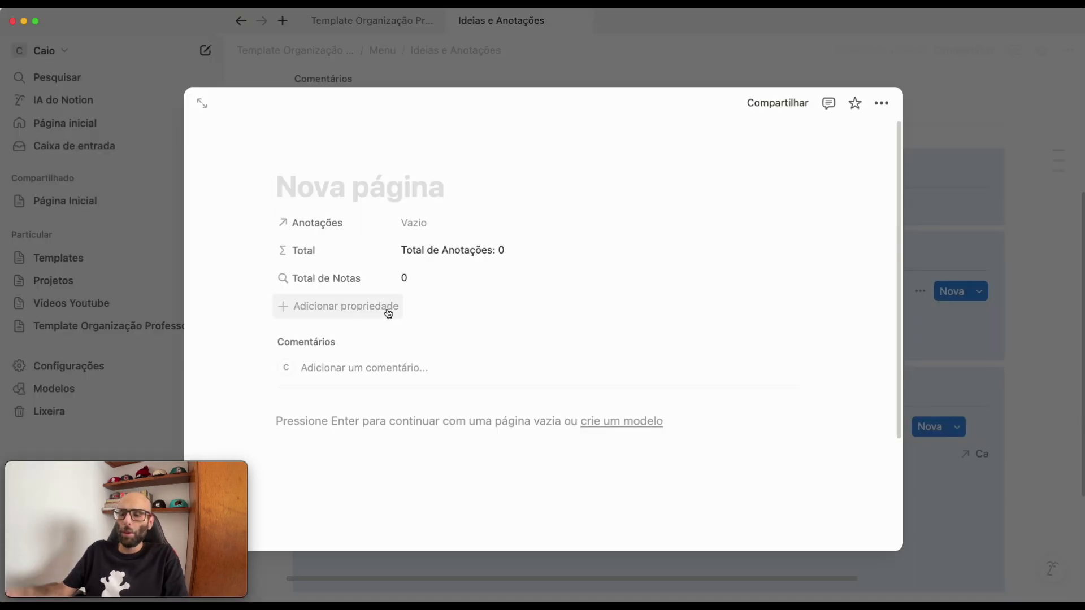
{"action": "type", "text": "Sala de Aula"}
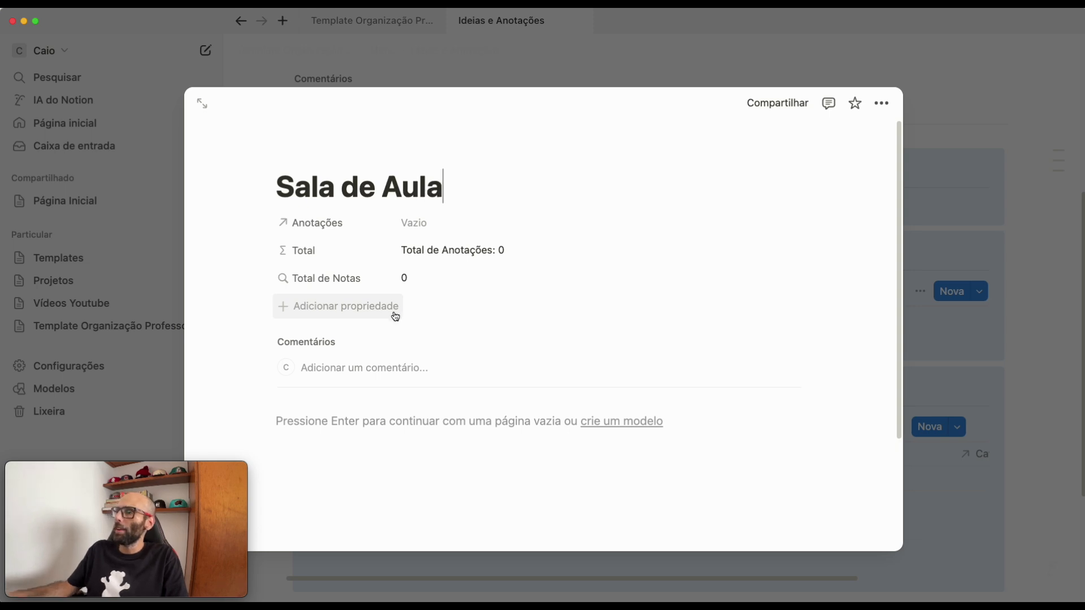
{"action": "key", "text": "Escape"}
- Create a second category page titled "Tarefas" in the Categorias de Anotações gallery
{"action": "left_click", "coordinate": [486, 340]}
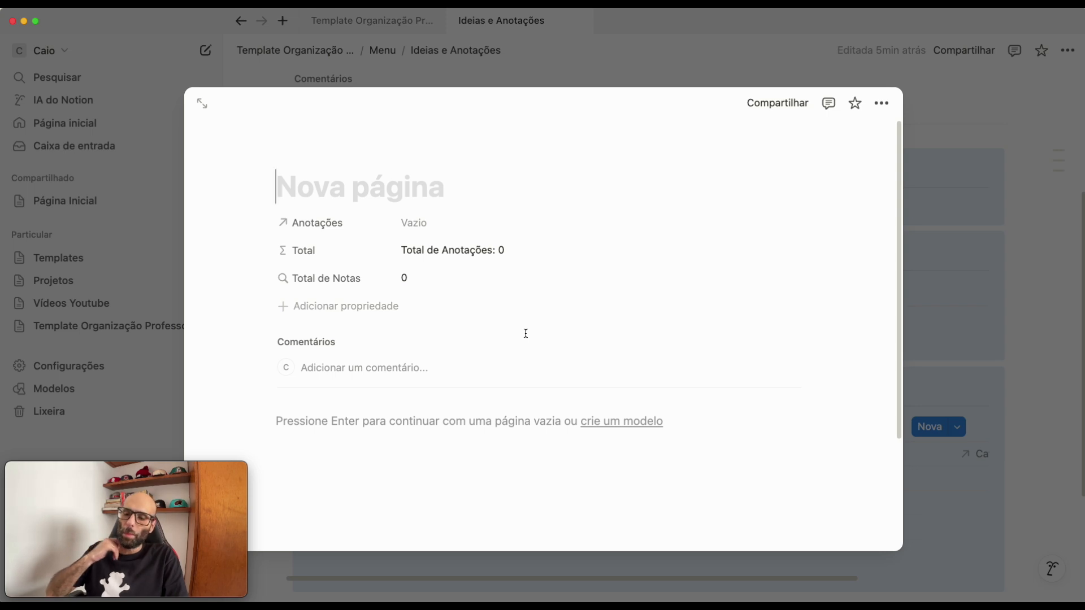
{"action": "type", "text": "Tarefas"}
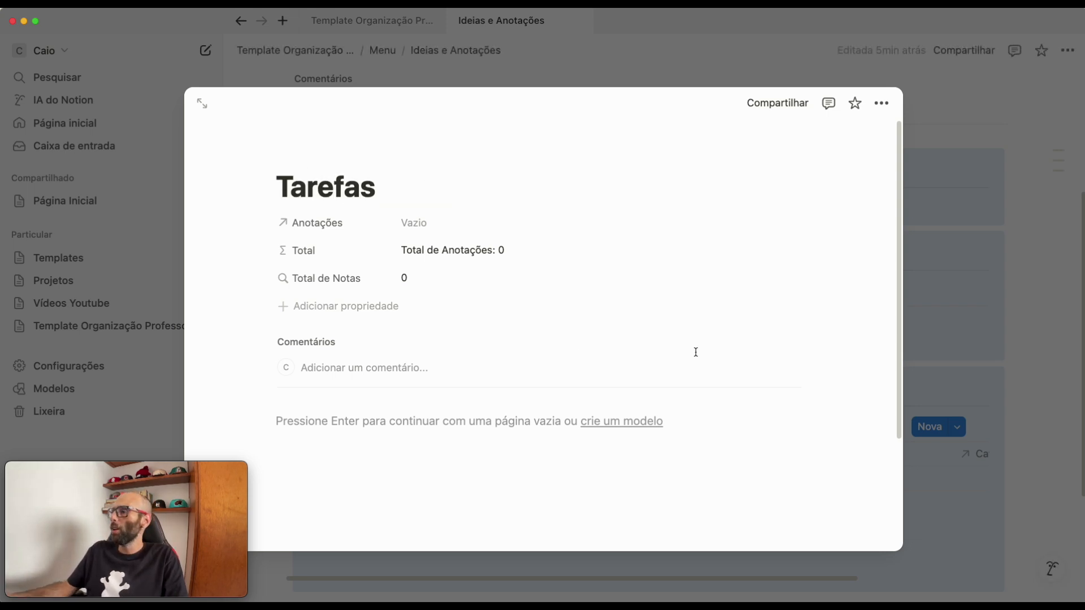
- Show the Total property on the cards of the Categorias de Anotações gallery
{"action": "left_click", "coordinate": [1012, 332]}
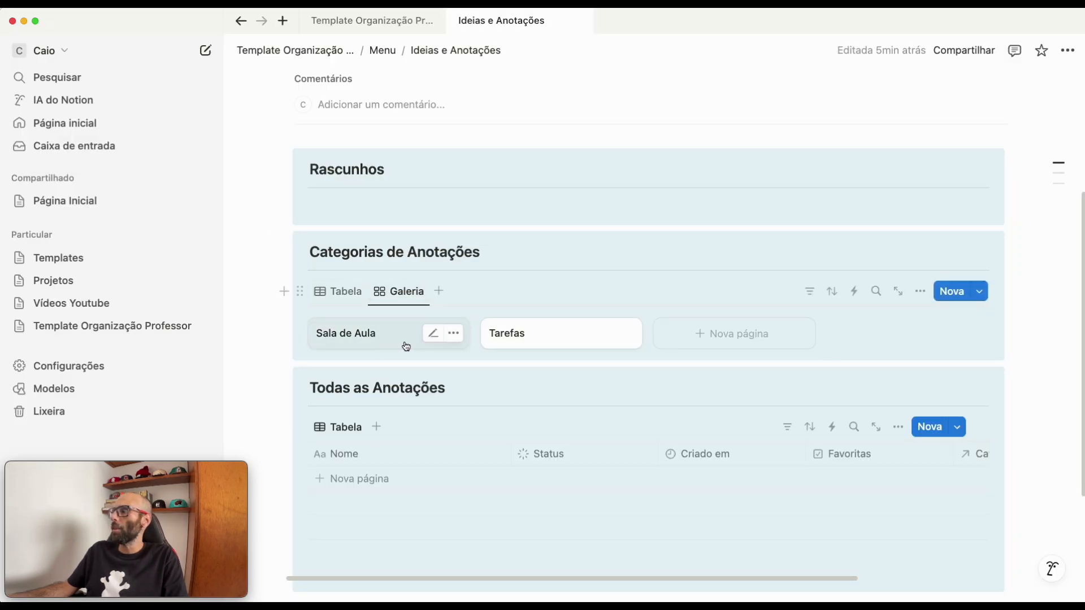
{"action": "left_click", "coordinate": [921, 292]}
{"action": "left_click", "coordinate": [953, 315]}
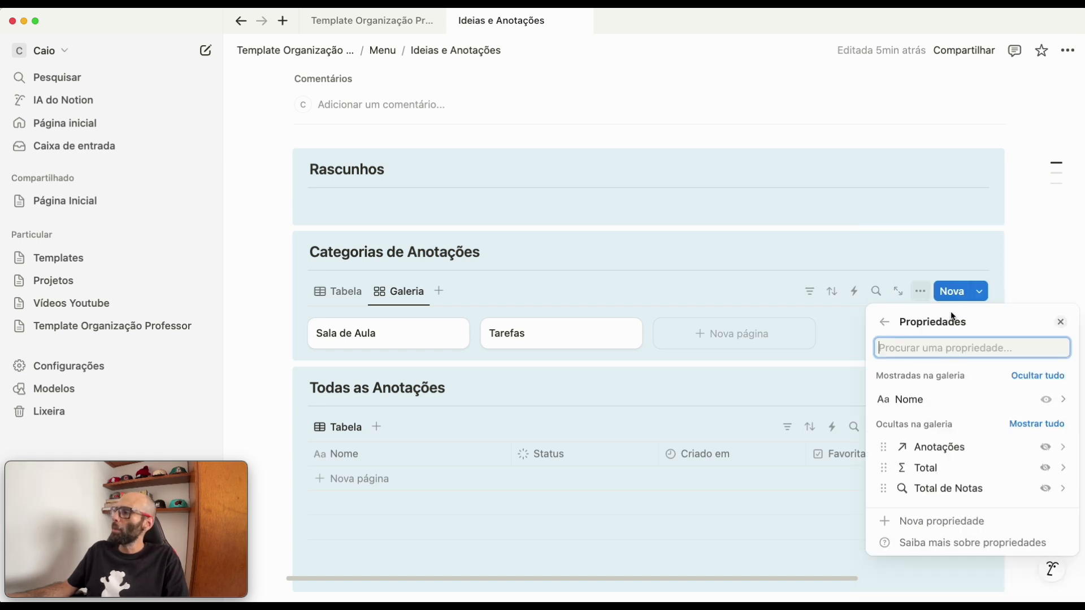
{"action": "left_click", "coordinate": [1046, 468]}
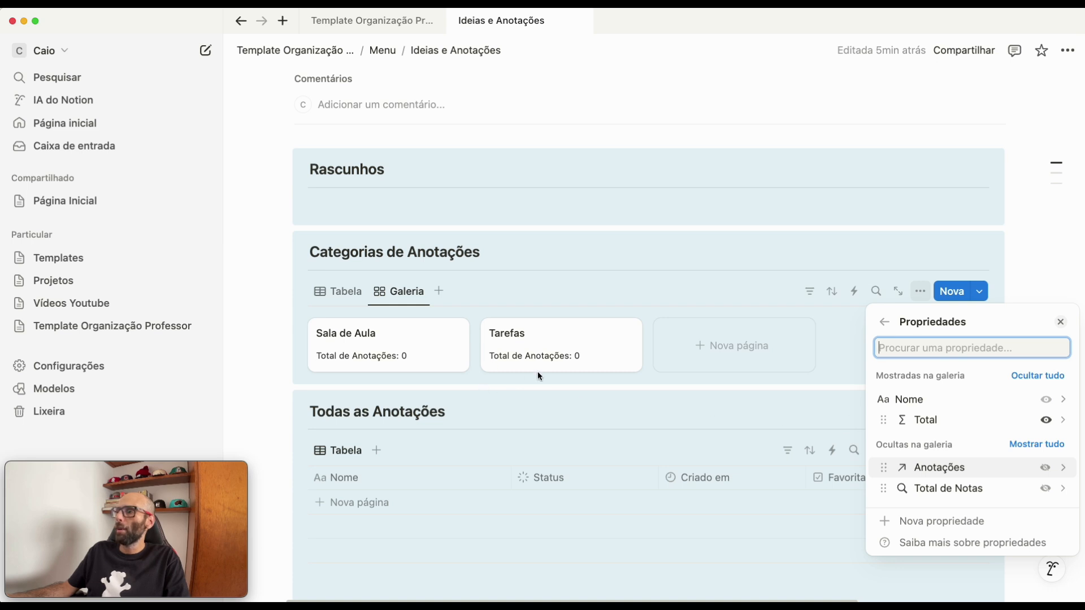
{"action": "left_click", "coordinate": [556, 293]}
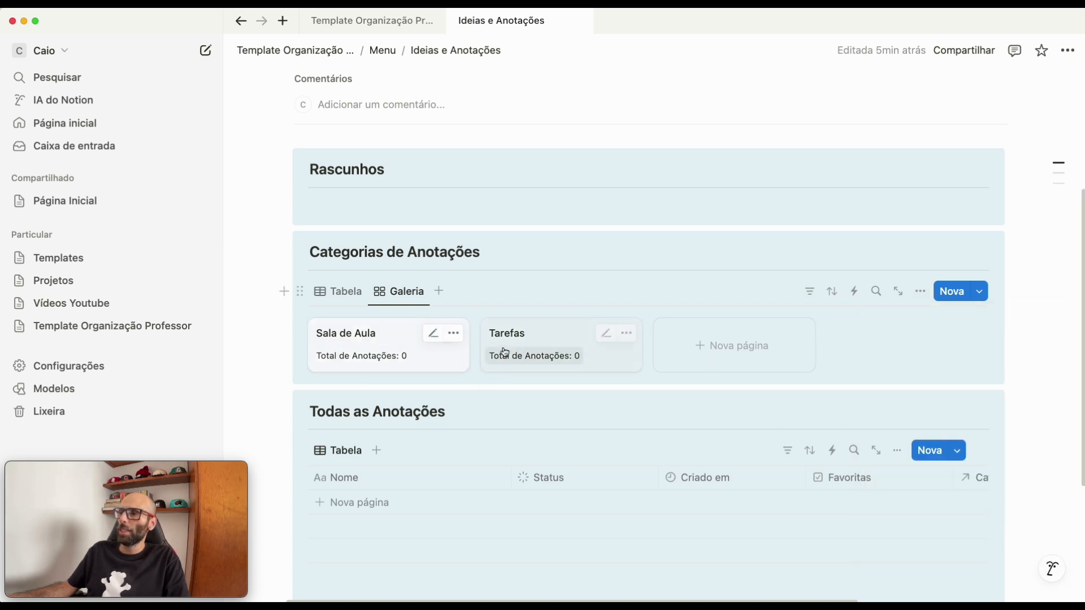
- Create two more category pages in the Categorias de Anotações gallery, titled "Alunos" and "Estratégias"
{"action": "left_click", "coordinate": [715, 347]}
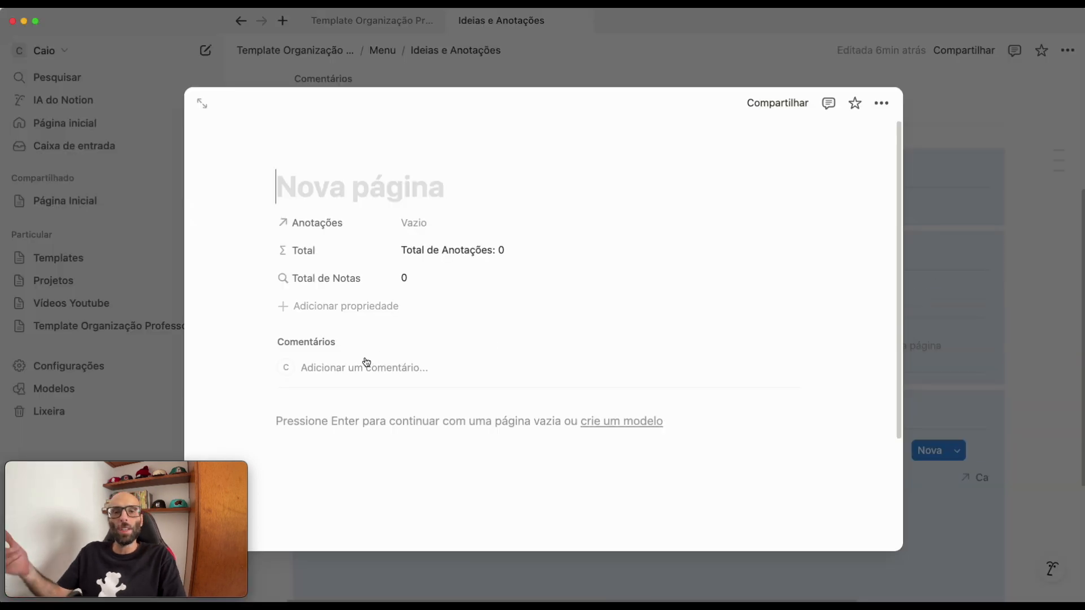
{"action": "type", "text": "Alunos"}
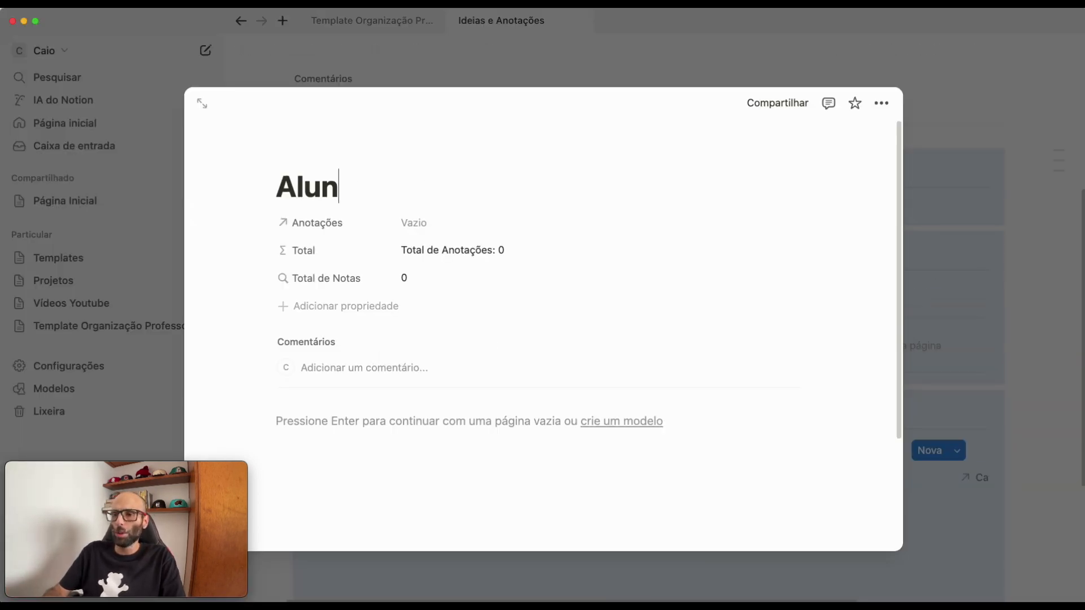
{"action": "key", "text": "Return"}
{"action": "key", "text": "Escape"}
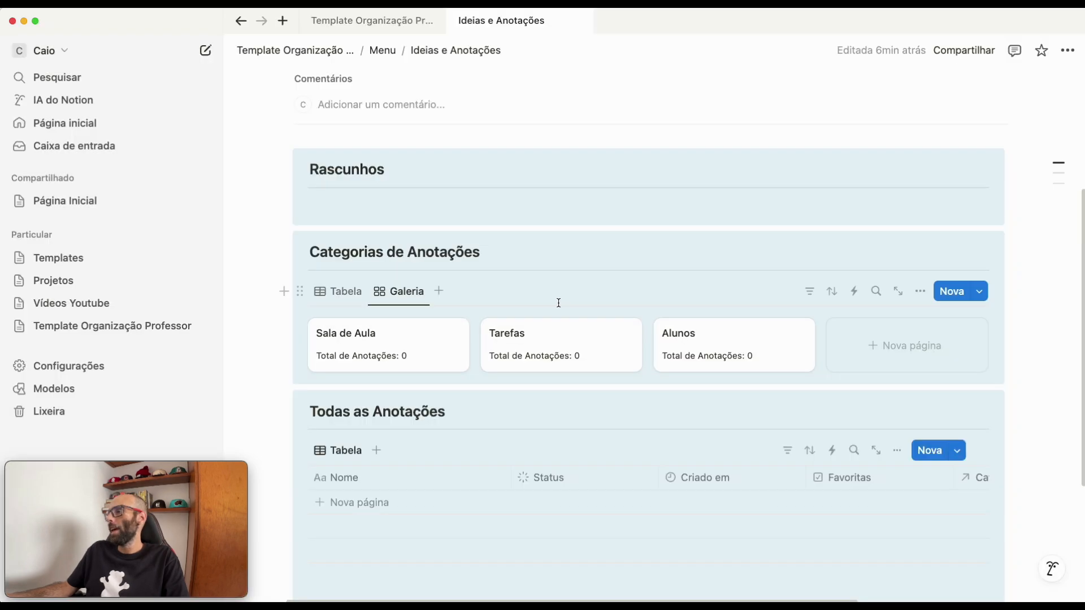
{"action": "left_click", "coordinate": [894, 342]}
{"action": "type", "text": "Estratégias"}
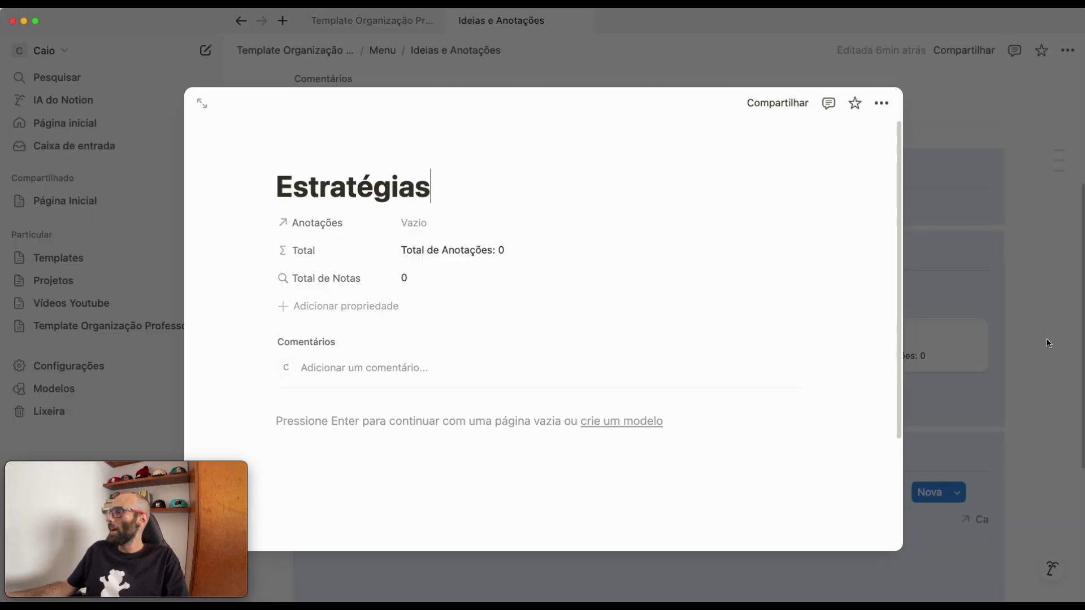
{"action": "left_click", "coordinate": [1049, 343]}
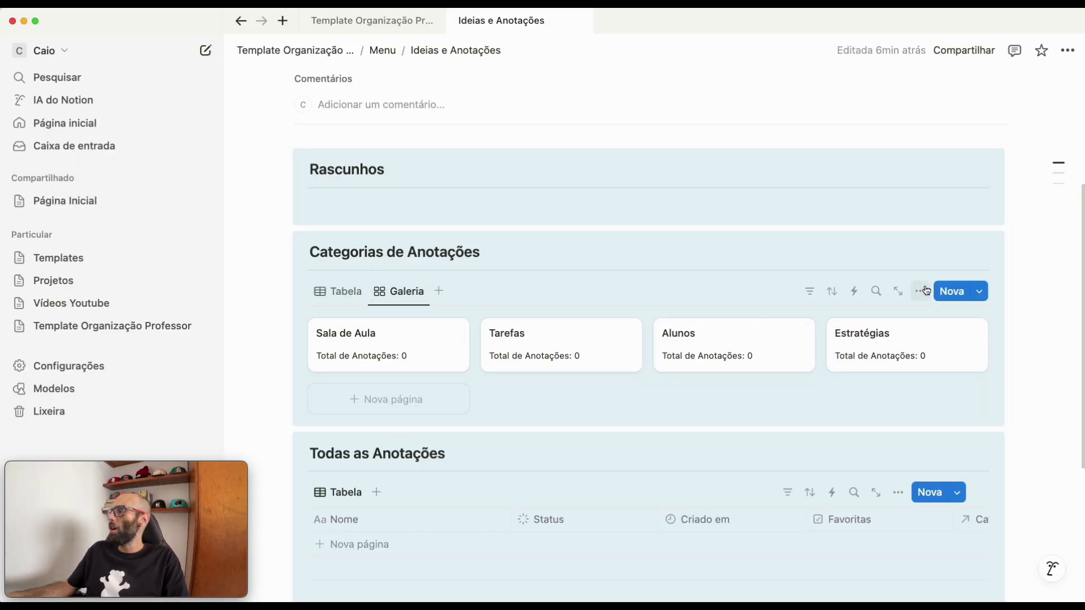
- Add category pages titled "Desenvolvimento" and "Estudos" to the Categorias de Anotações gallery
{"action": "left_click", "coordinate": [952, 291]}
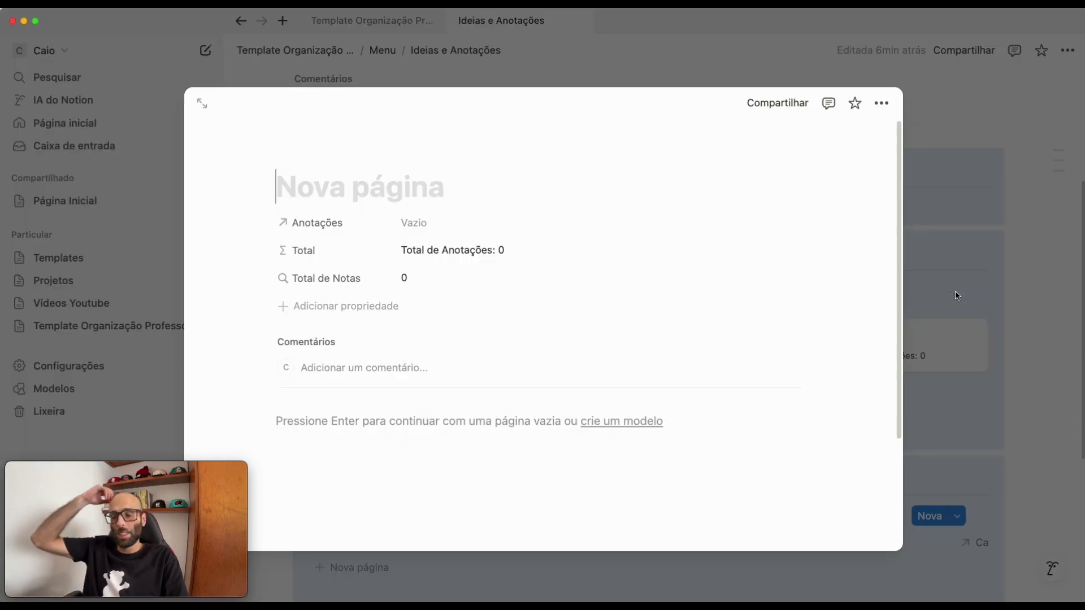
{"action": "type", "text": "Desenvolvimento"}
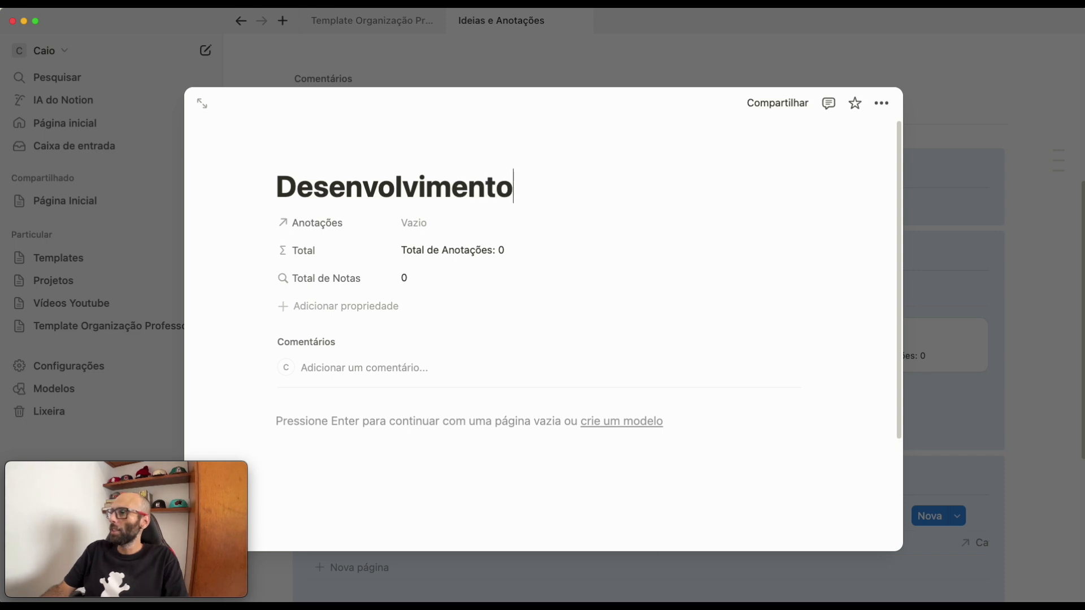
{"action": "left_click", "coordinate": [951, 334]}
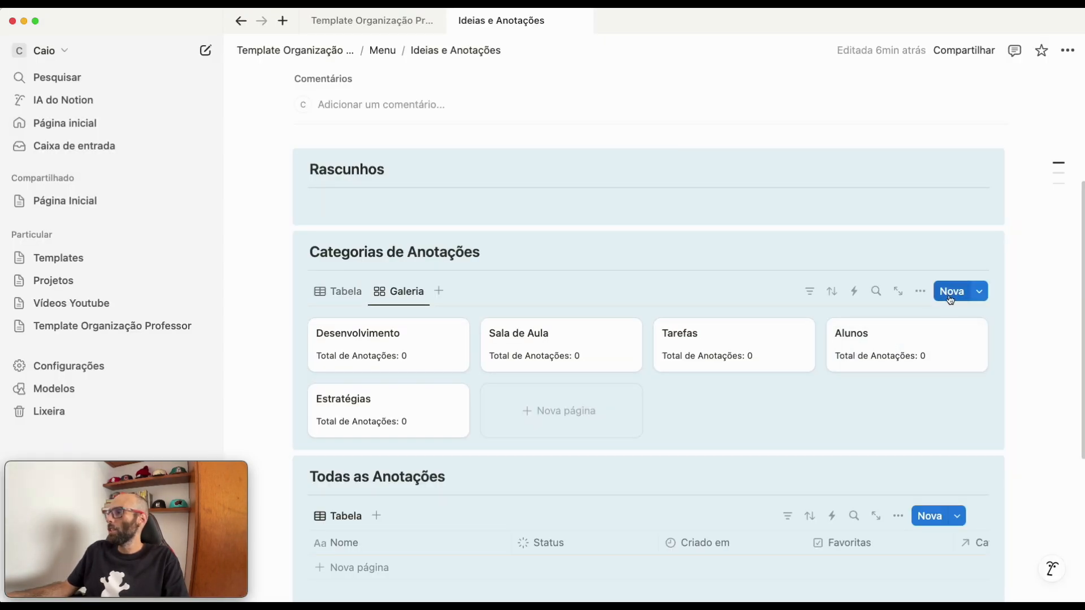
{"action": "left_click", "coordinate": [950, 294]}
{"action": "type", "text": "Estudos"}
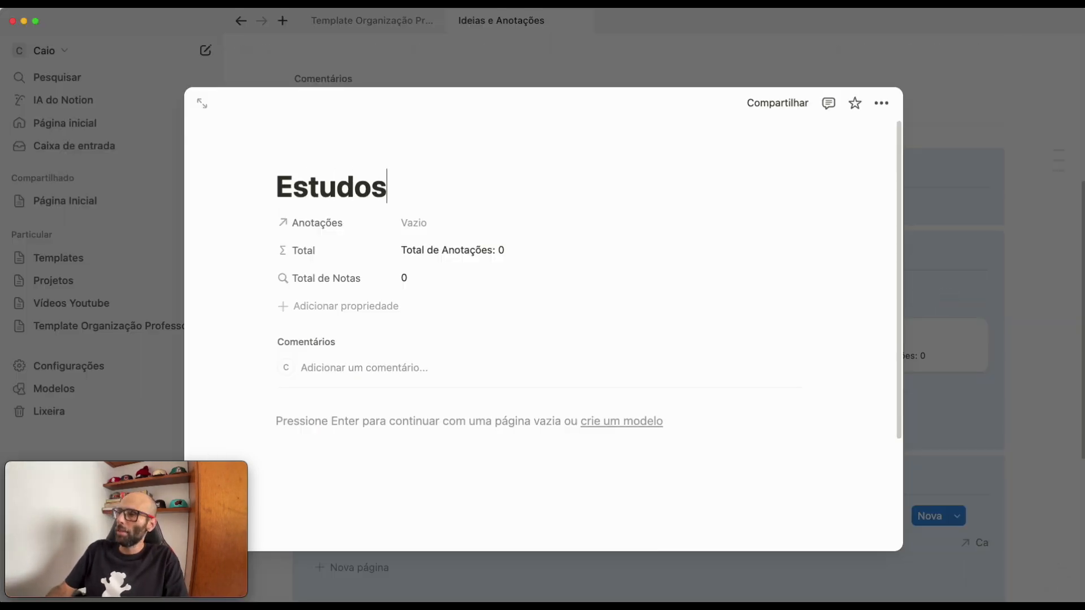
{"action": "left_click", "coordinate": [1056, 368]}
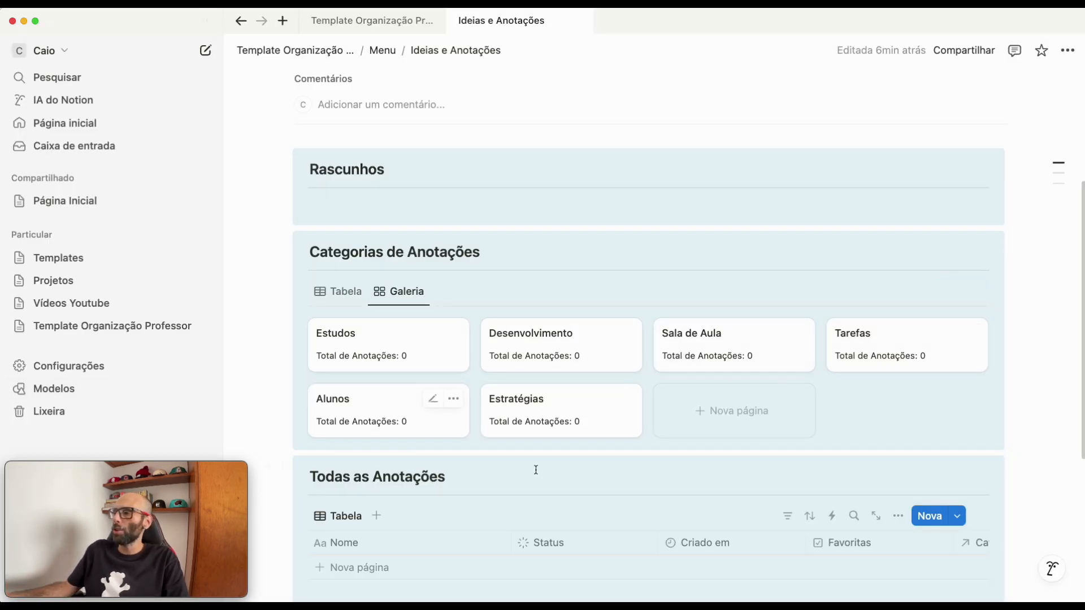
- Delete the Tabela view from Categorias de Anotações, keeping only the gallery view
{"action": "scroll", "coordinate": [519, 492], "scroll_direction": "down", "scroll_amount": 3}
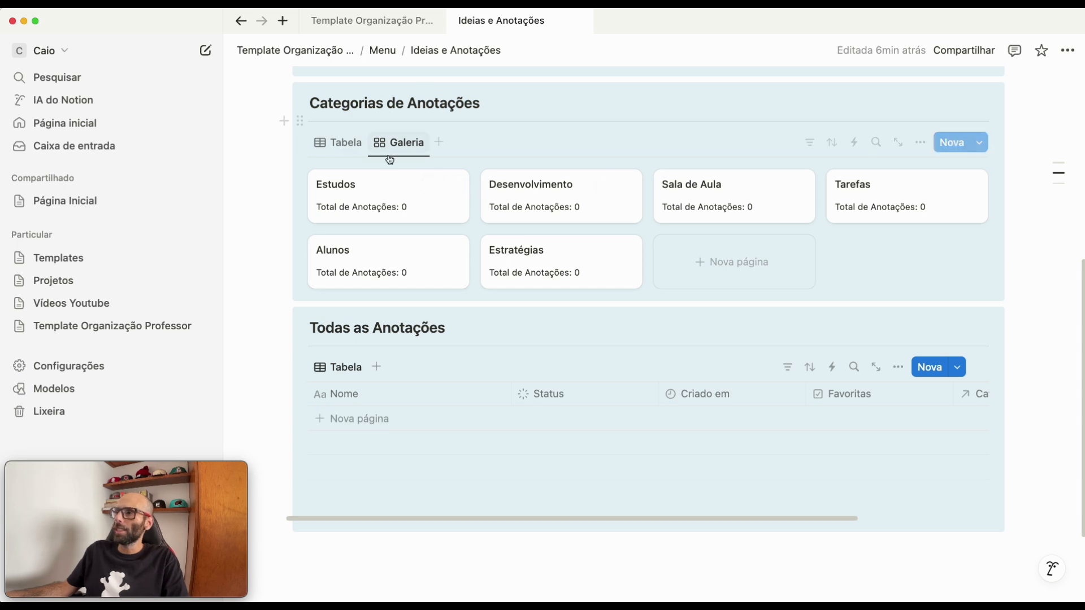
{"action": "right_click", "coordinate": [341, 143]}
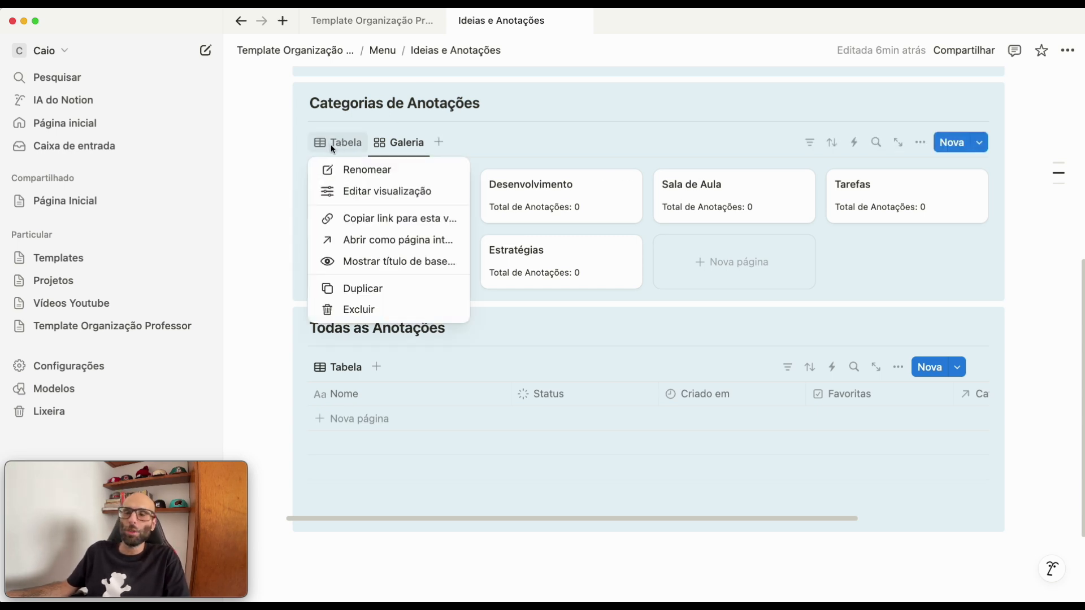
{"action": "left_click", "coordinate": [339, 143]}
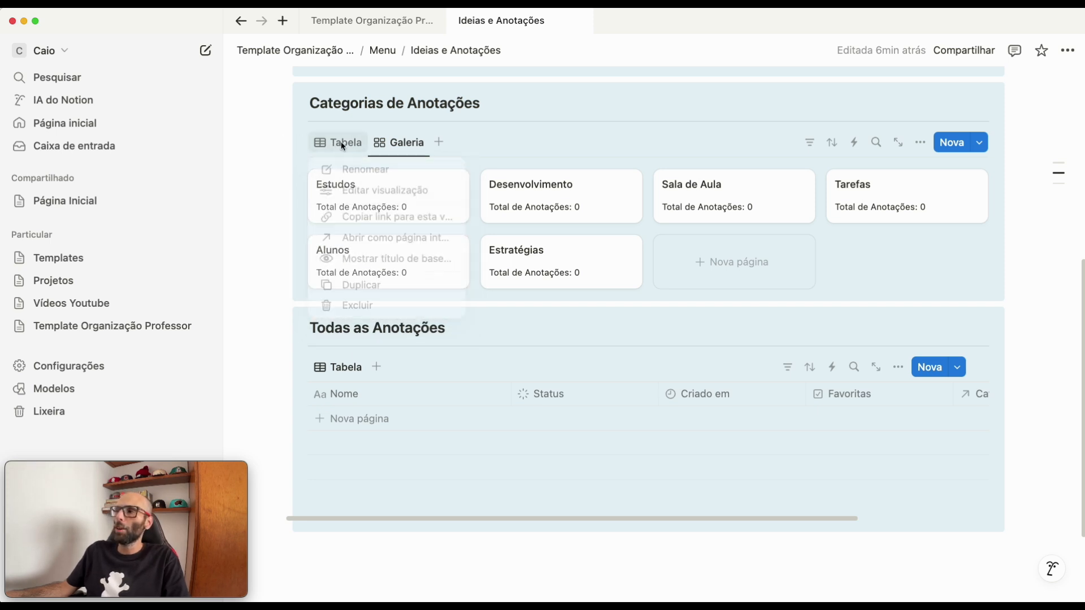
{"action": "left_click", "coordinate": [359, 310]}
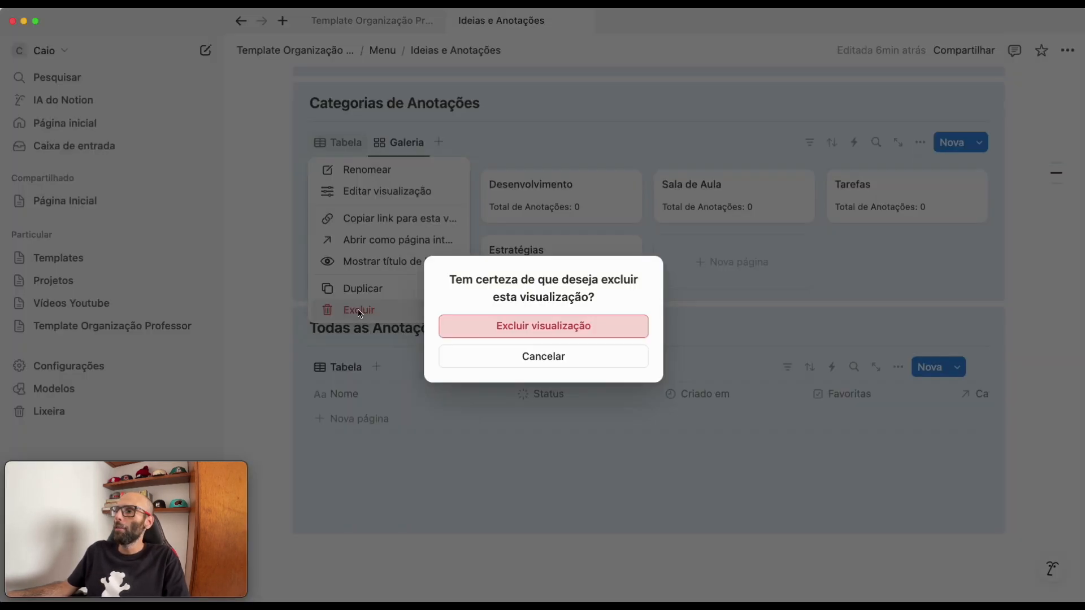
{"action": "left_click", "coordinate": [502, 327]}
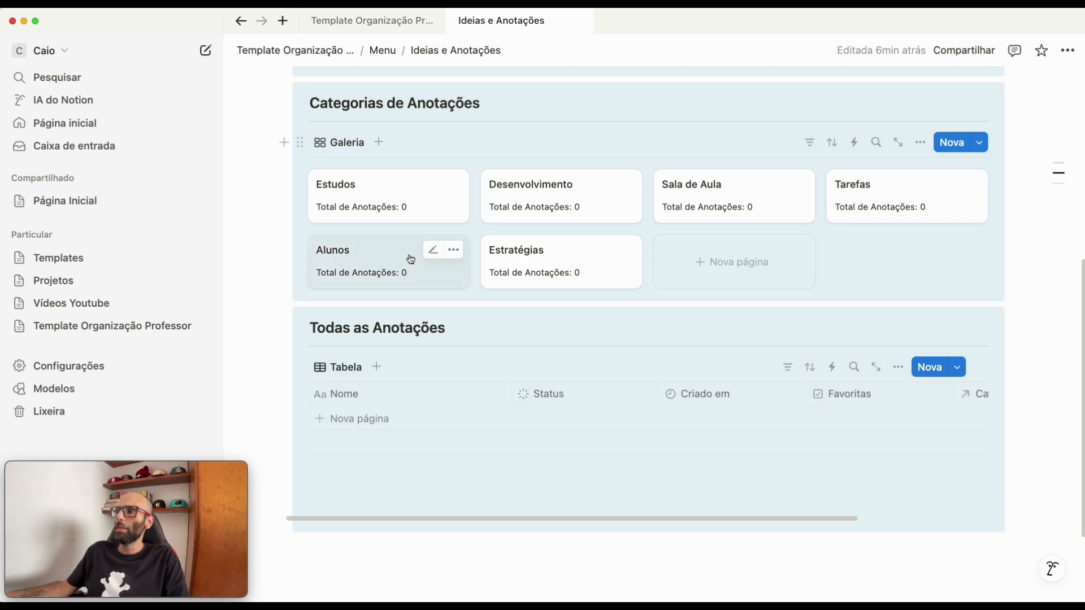
- Filter the Todas as Anotações table to notes whose Status is Concluído
{"action": "scroll", "coordinate": [394, 365], "scroll_direction": "up", "scroll_amount": 2}
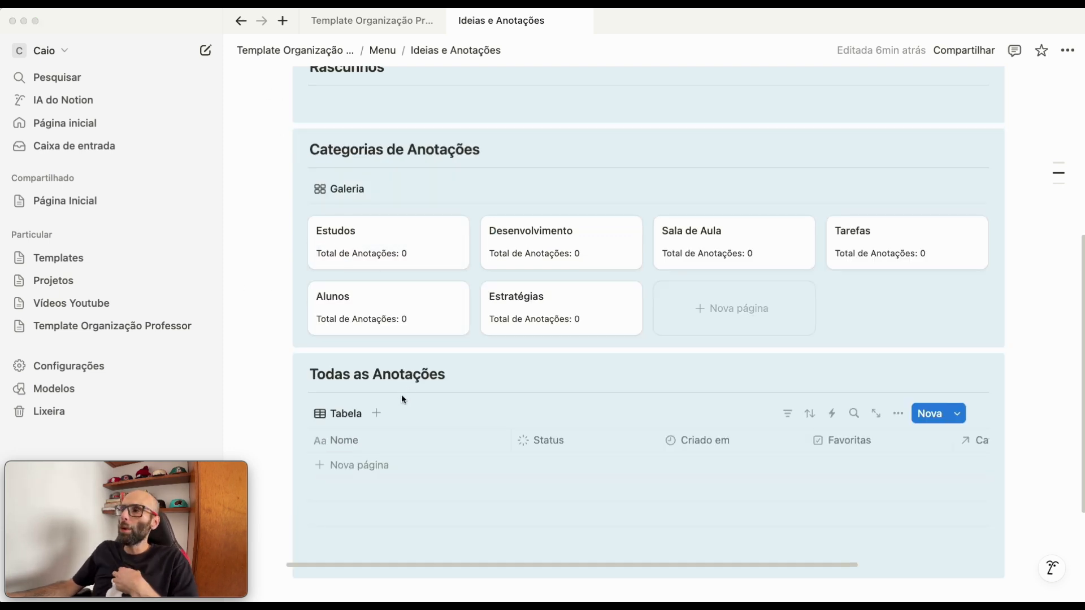
{"action": "scroll", "coordinate": [382, 361], "scroll_direction": "down", "scroll_amount": 4}
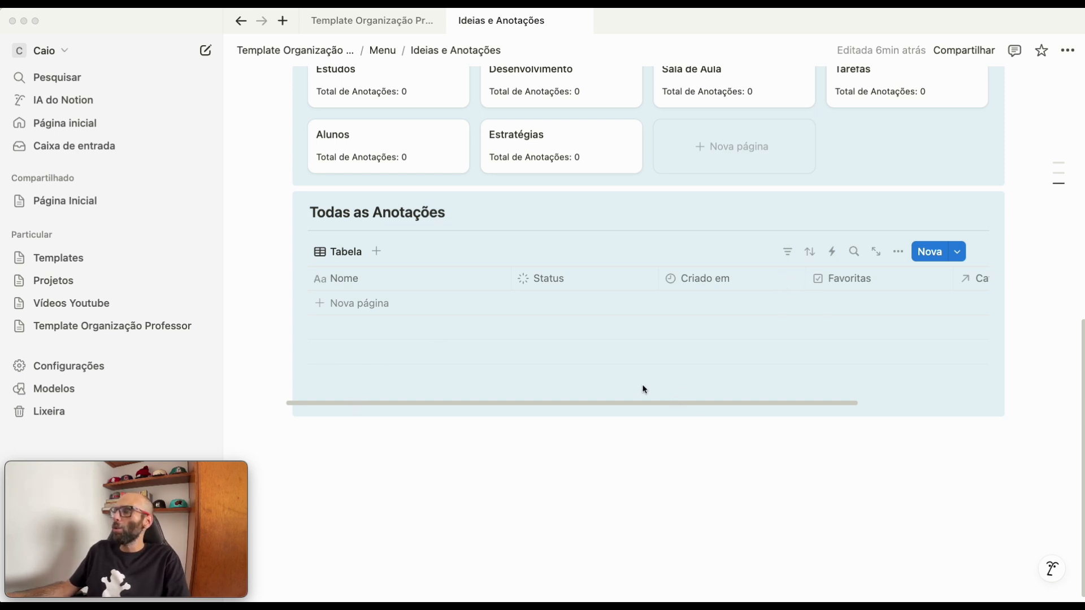
{"action": "left_click", "coordinate": [789, 255]}
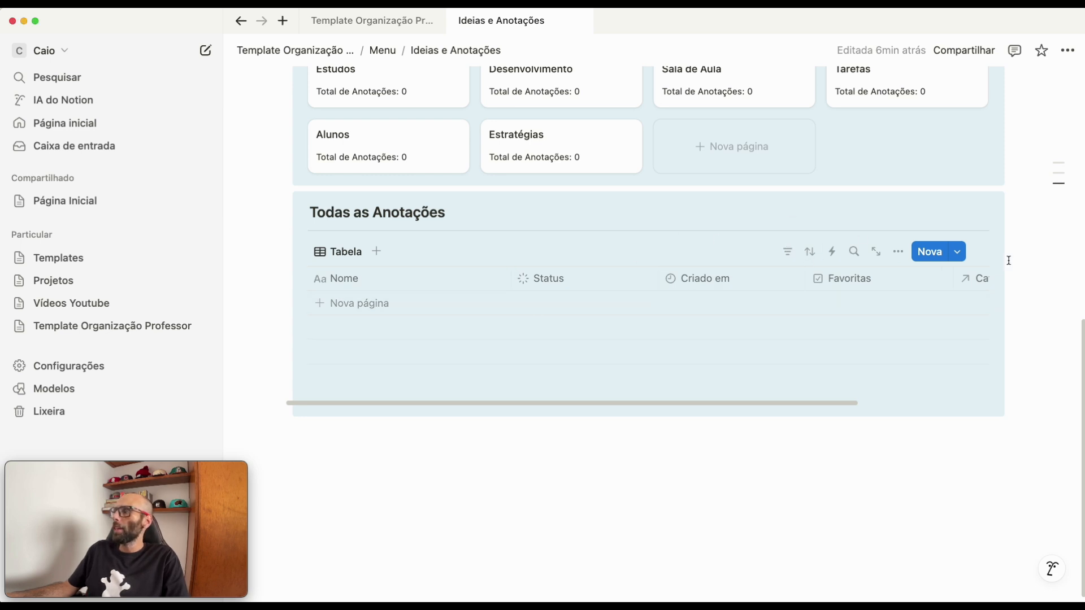
{"action": "left_click", "coordinate": [788, 256]}
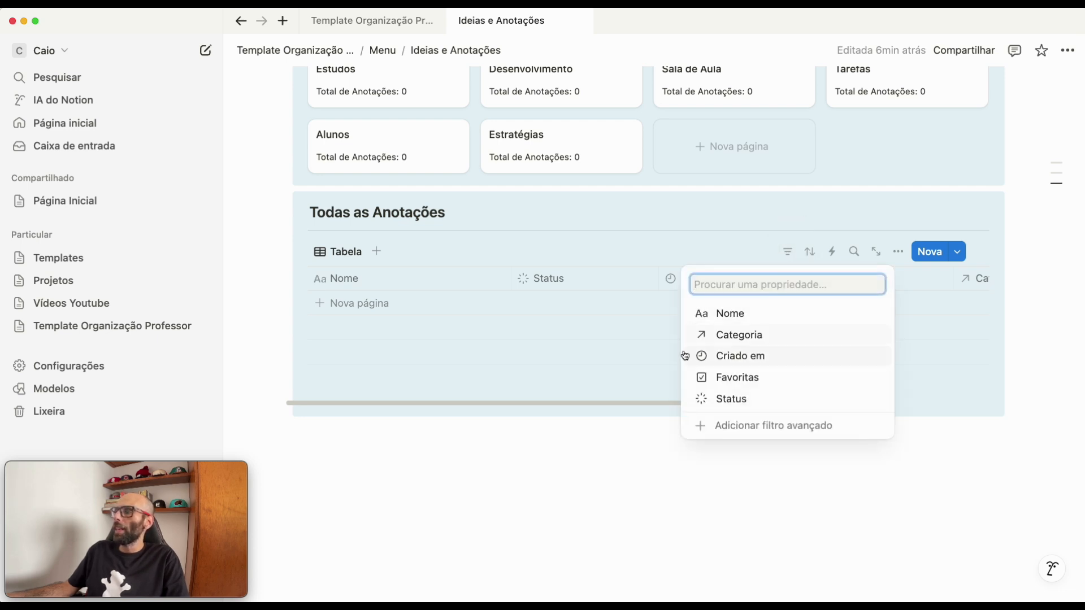
{"action": "left_click", "coordinate": [717, 400]}
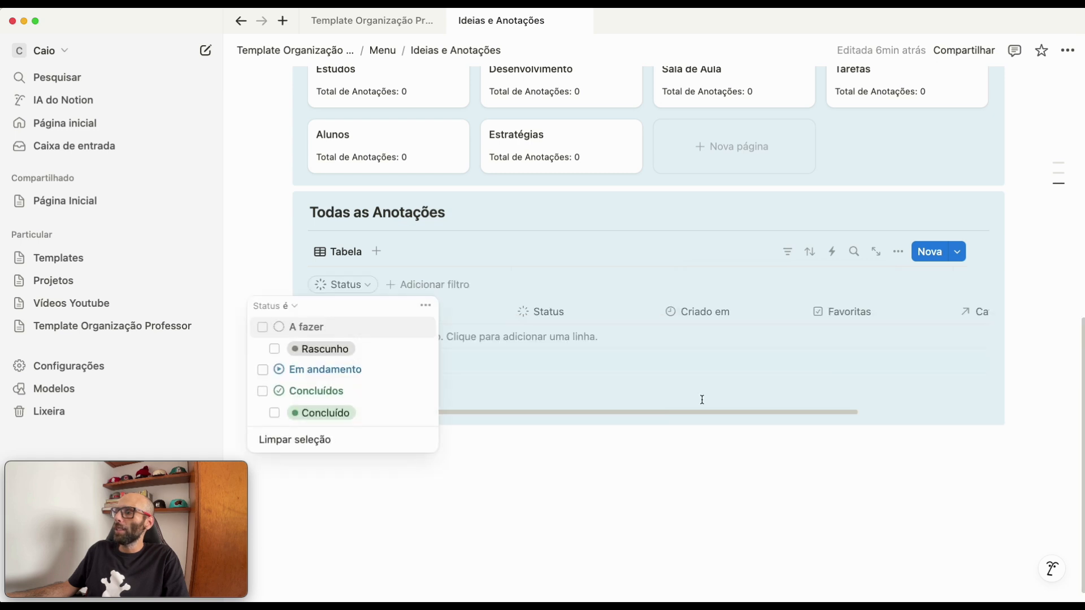
{"action": "left_click", "coordinate": [275, 415]}
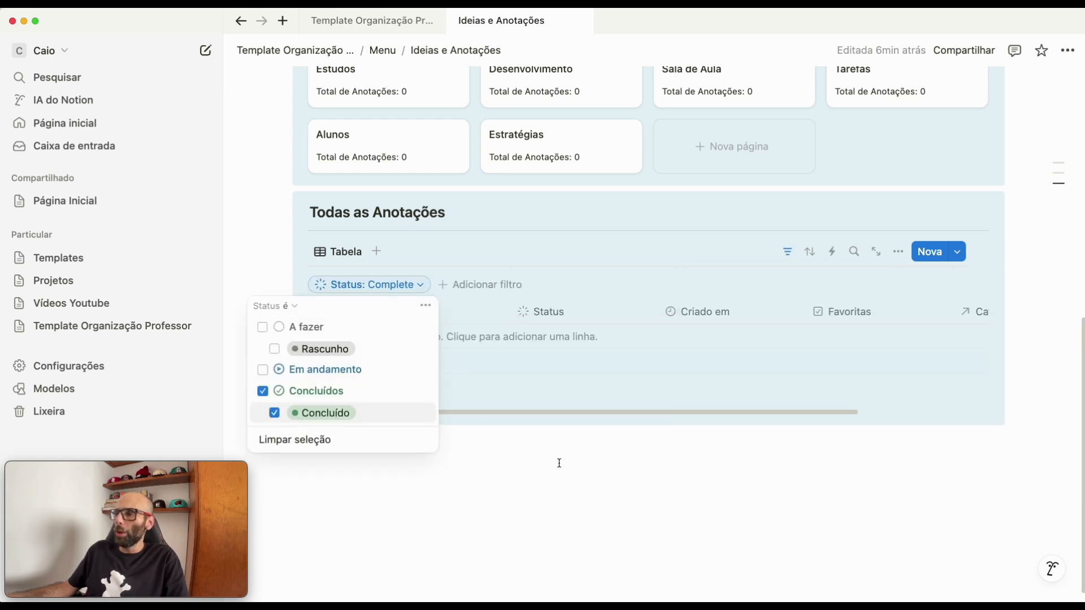
{"action": "left_click", "coordinate": [589, 465]}
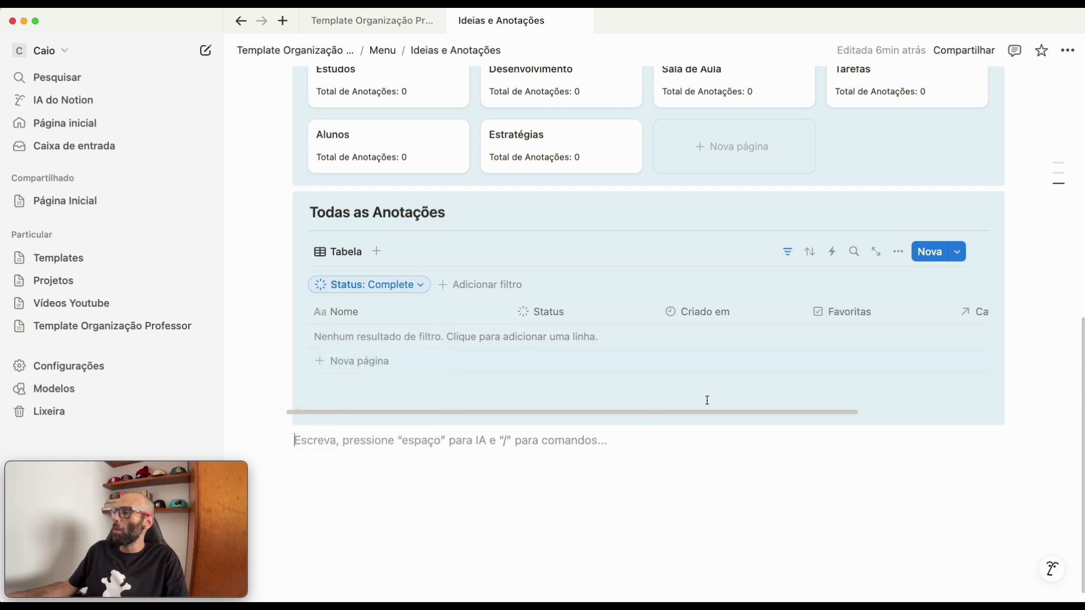
- Sort the Todas as Anotações table by Criado em in descending order
{"action": "left_click", "coordinate": [809, 255]}
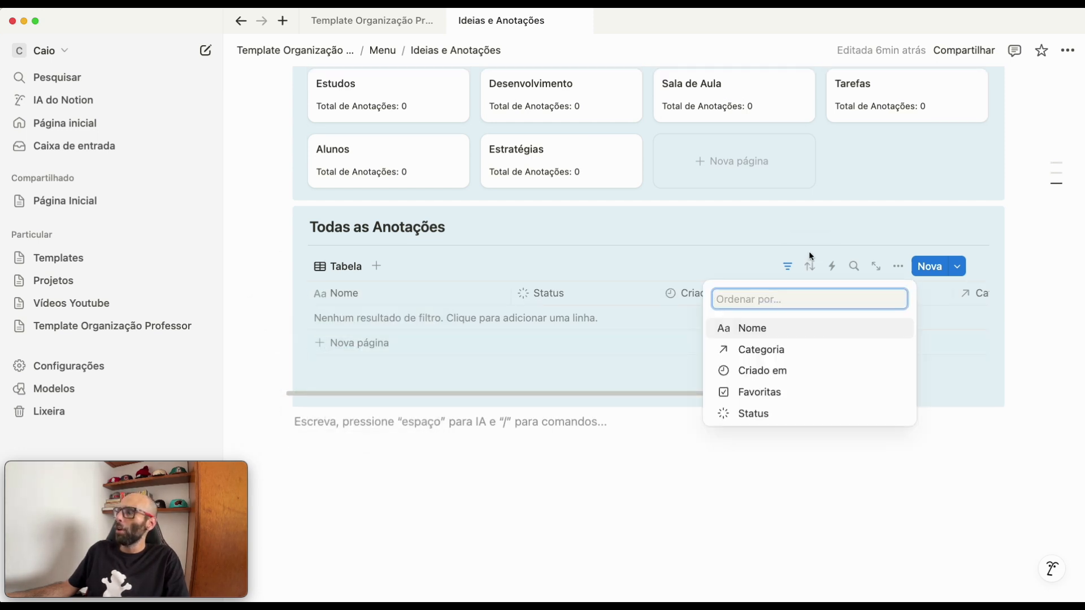
{"action": "left_click", "coordinate": [766, 372]}
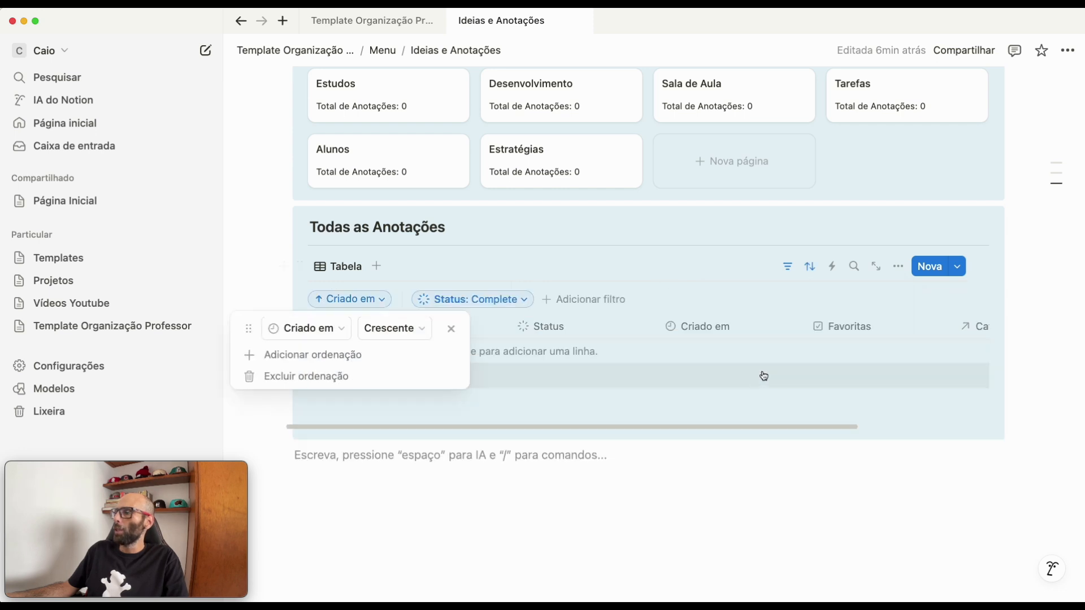
{"action": "left_click", "coordinate": [380, 330]}
{"action": "left_click", "coordinate": [386, 375]}
{"action": "left_click", "coordinate": [609, 523]}
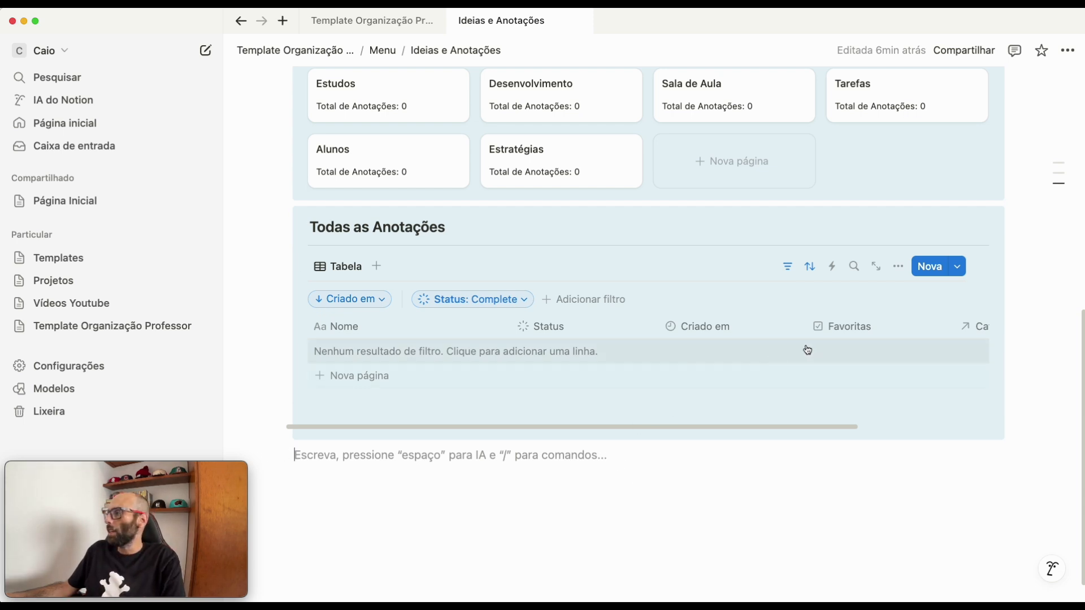
- Group the Todas as Anotações table by Categoria with empty groups shown, and collapse its row of filter and sort settings
{"action": "left_click", "coordinate": [899, 270]}
{"action": "left_click", "coordinate": [922, 398]}
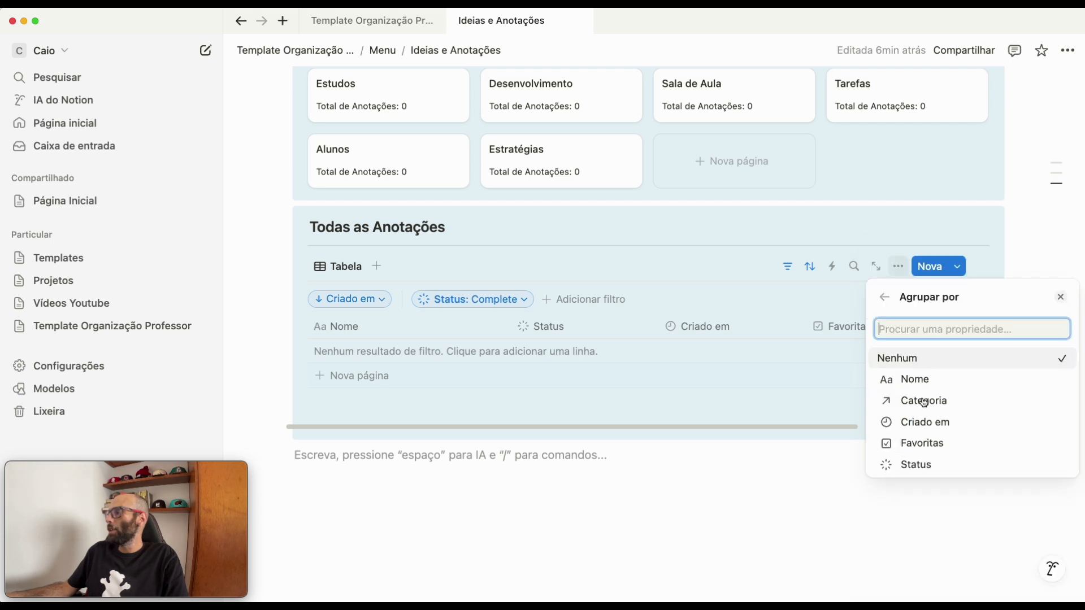
{"action": "left_click", "coordinate": [913, 402]}
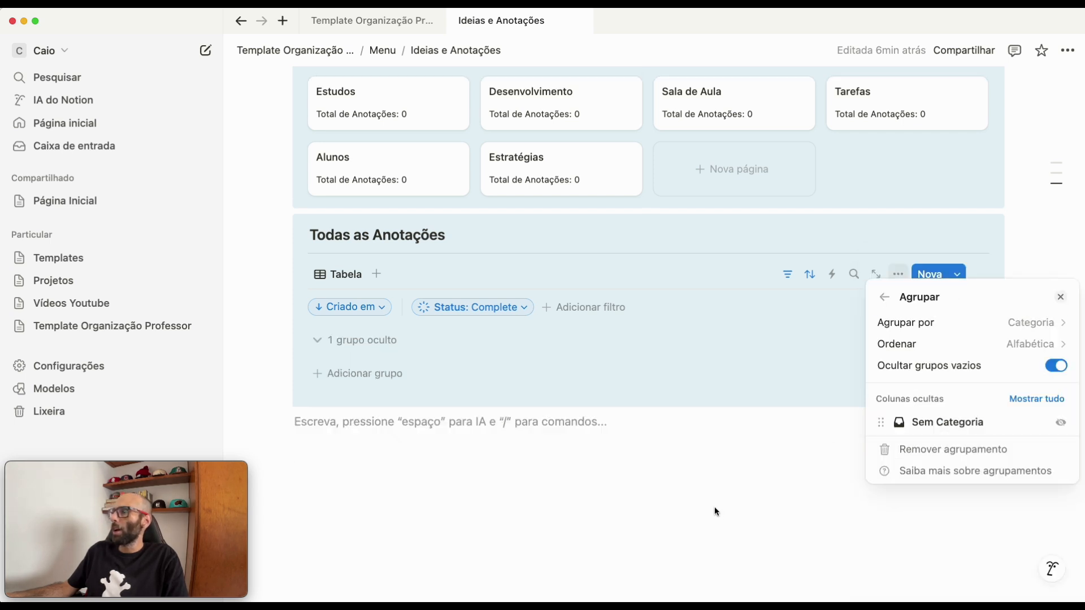
{"action": "left_click", "coordinate": [1057, 367]}
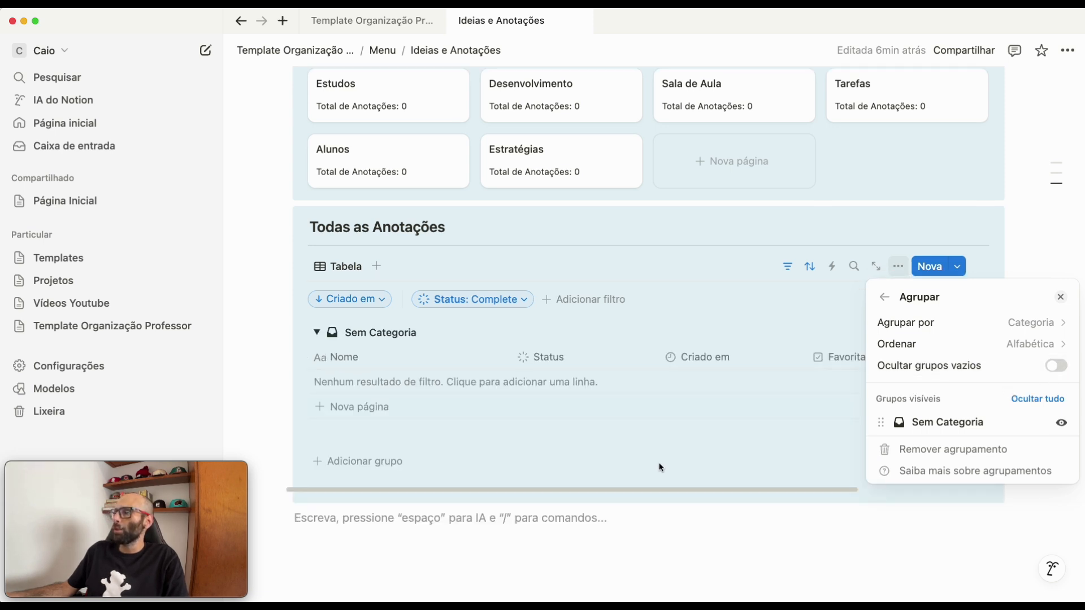
{"action": "left_click", "coordinate": [778, 541]}
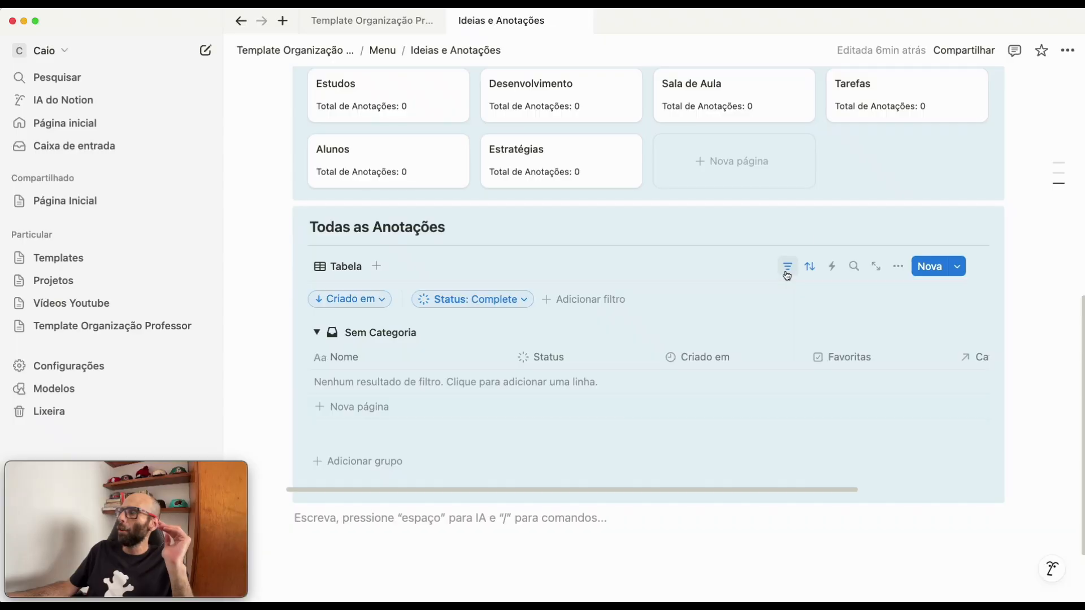
{"action": "left_click", "coordinate": [786, 268]}
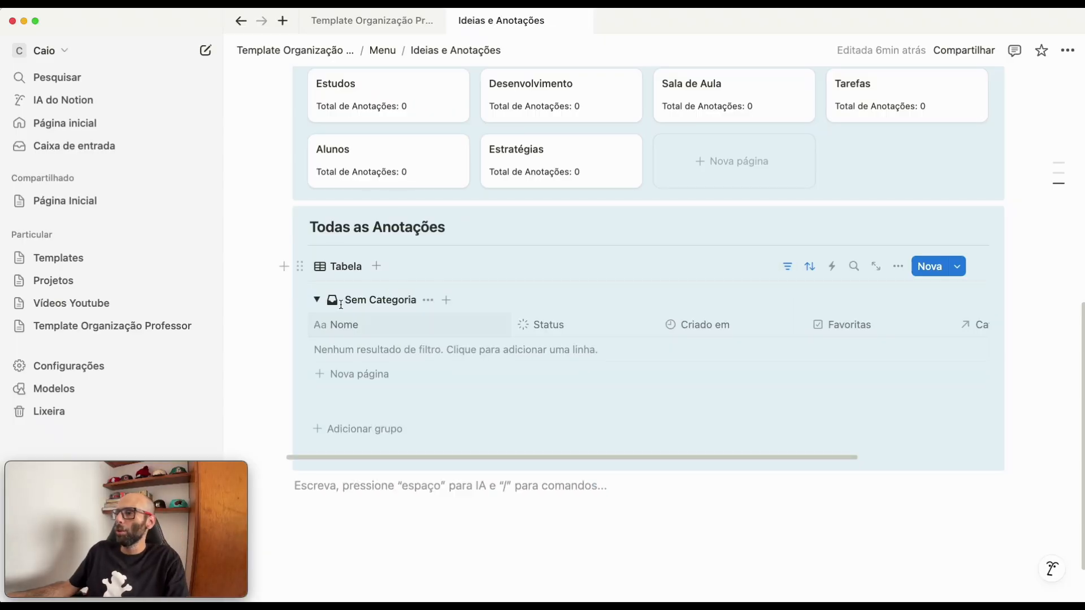
{"action": "scroll", "coordinate": [353, 319], "scroll_direction": "up", "scroll_amount": 1}
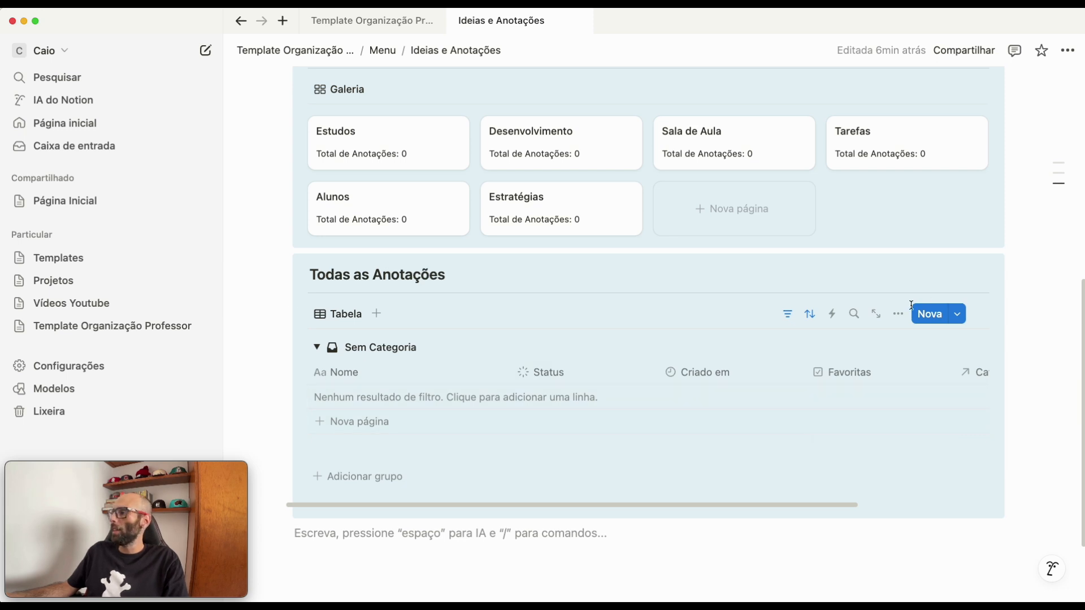
- Switch the Todas as Anotações view to the Quadro layout and set its card preview to Conteúdo
{"action": "left_click", "coordinate": [898, 317]}
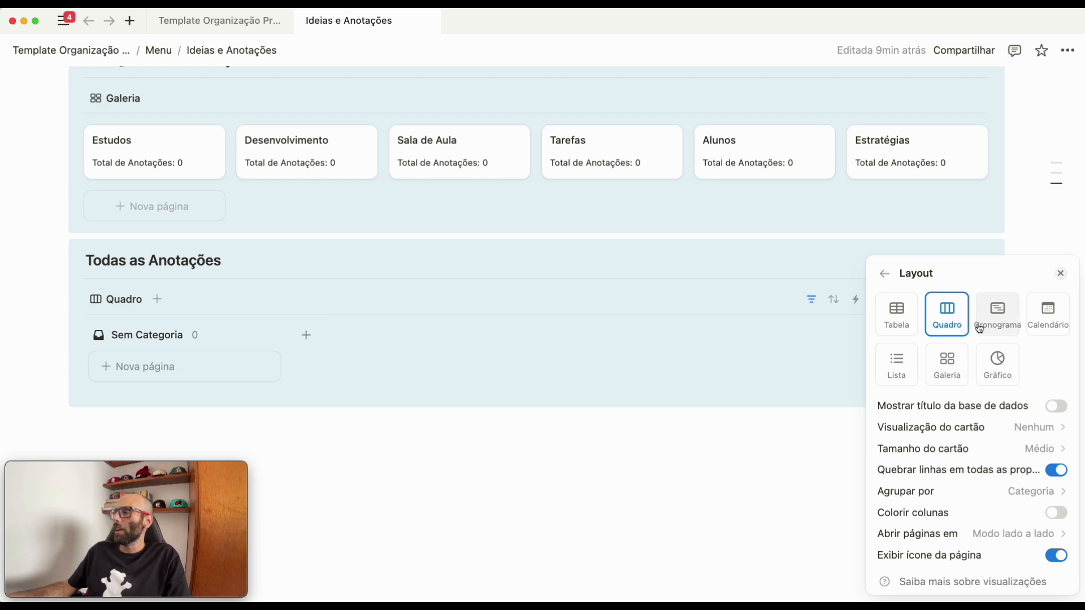
{"action": "left_click", "coordinate": [925, 433]}
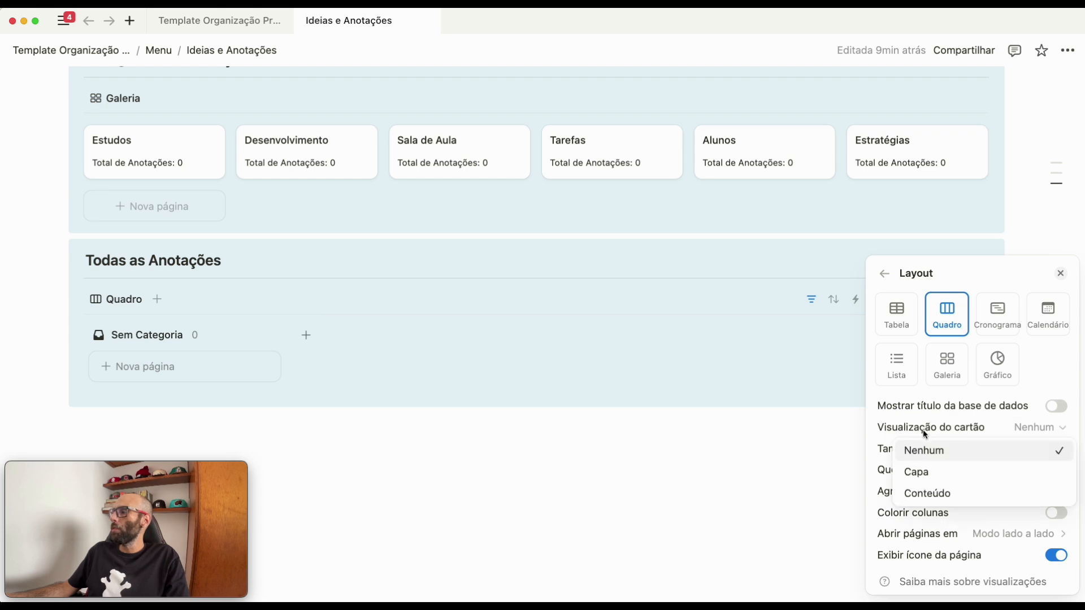
{"action": "left_click", "coordinate": [935, 494]}
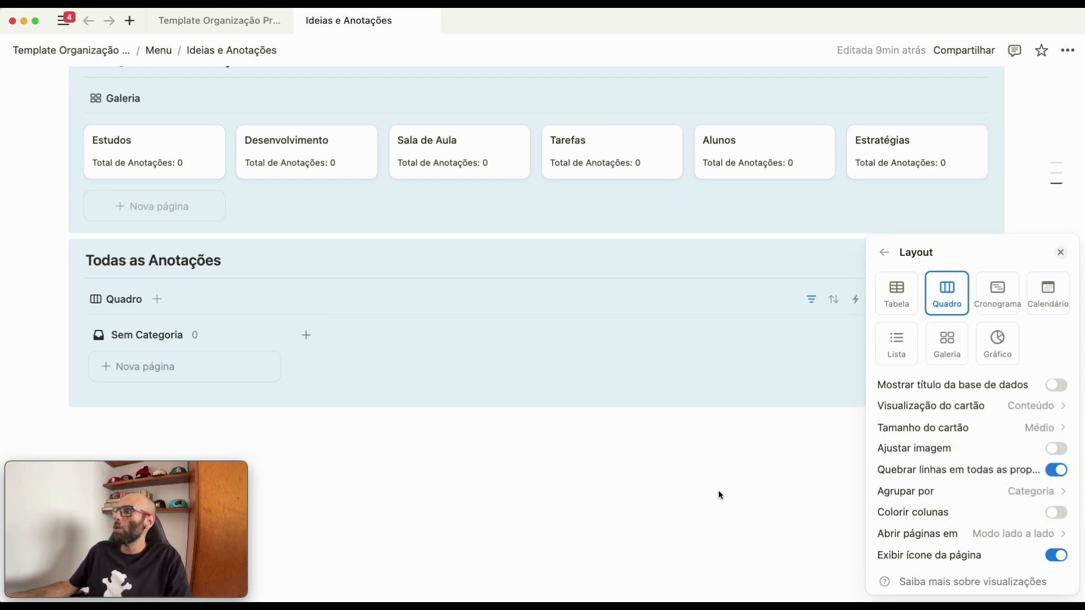
{"action": "left_click", "coordinate": [717, 476]}
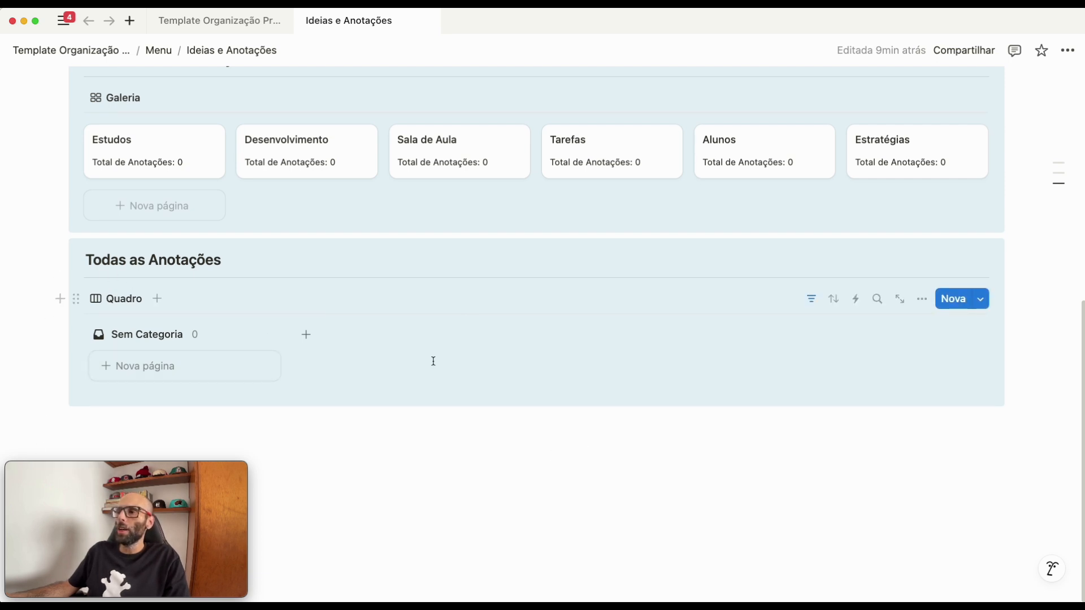
- Insert a linked view of the existing Anotações database under the Rascunhos heading, based on its Quadro view
{"action": "scroll", "coordinate": [434, 361], "scroll_direction": "up", "scroll_amount": 5}
{"action": "scroll", "coordinate": [374, 360], "scroll_direction": "down", "scroll_amount": 3}
{"action": "scroll", "coordinate": [381, 360], "scroll_direction": "up", "scroll_amount": 3}
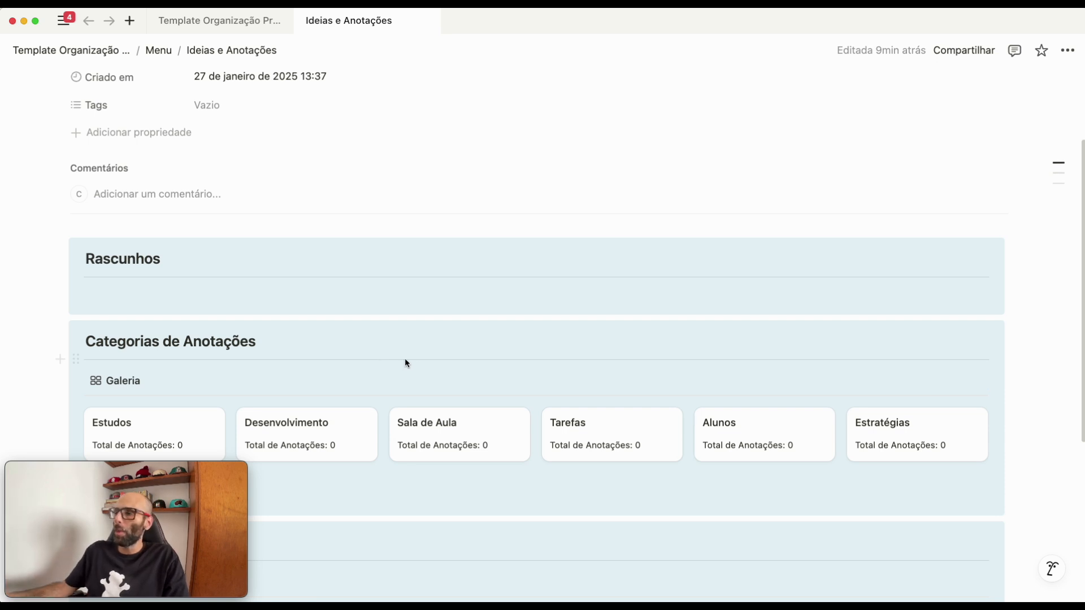
{"action": "scroll", "coordinate": [395, 364], "scroll_direction": "down", "scroll_amount": 5}
{"action": "scroll", "coordinate": [238, 283], "scroll_direction": "up", "scroll_amount": 3}
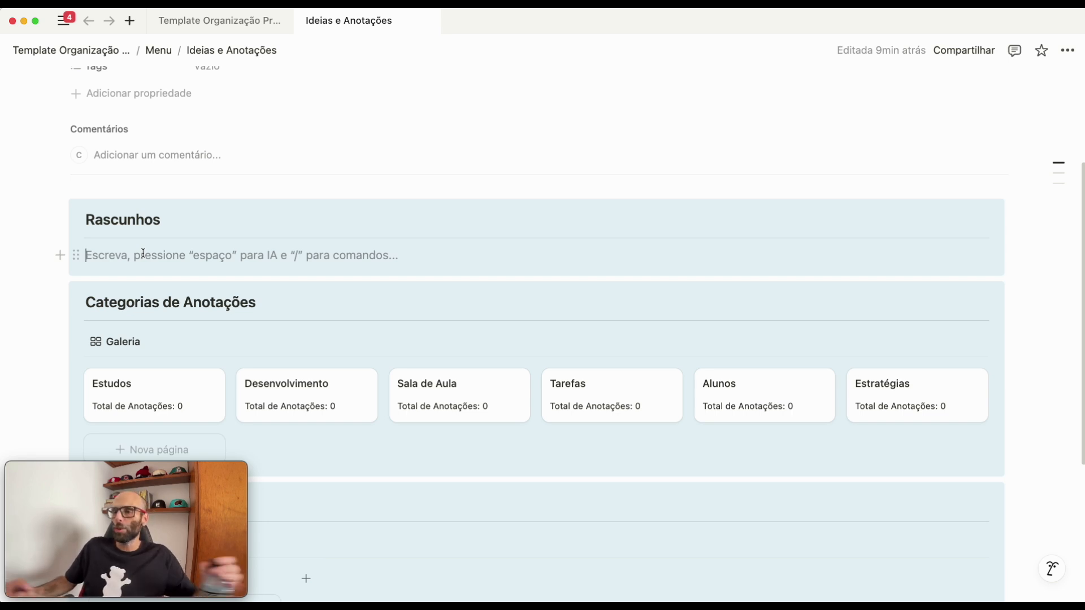
{"action": "type", "text": "/"}
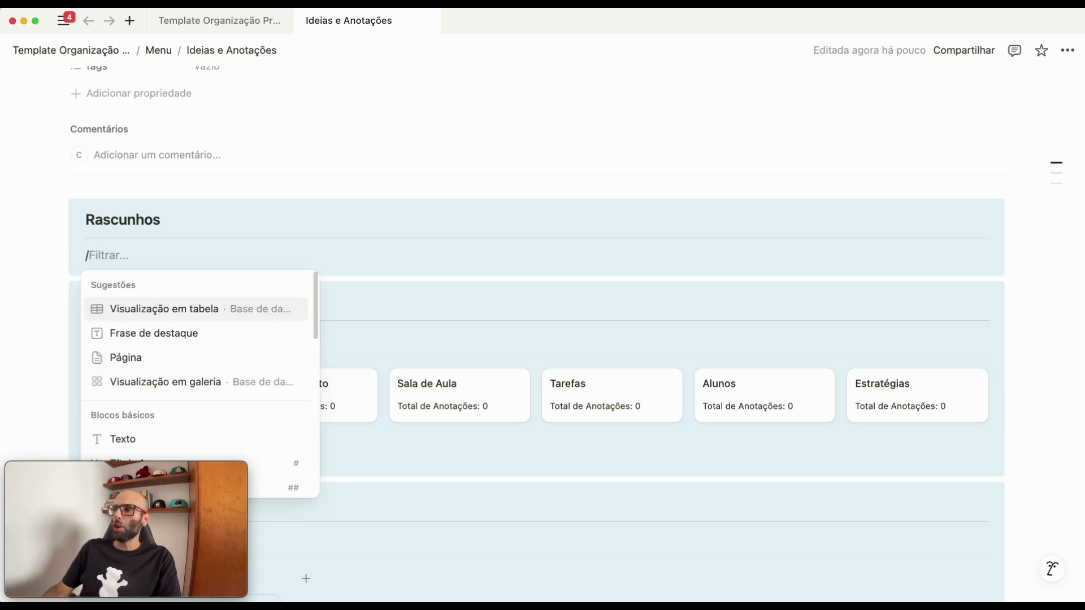
{"action": "left_click", "coordinate": [207, 309]}
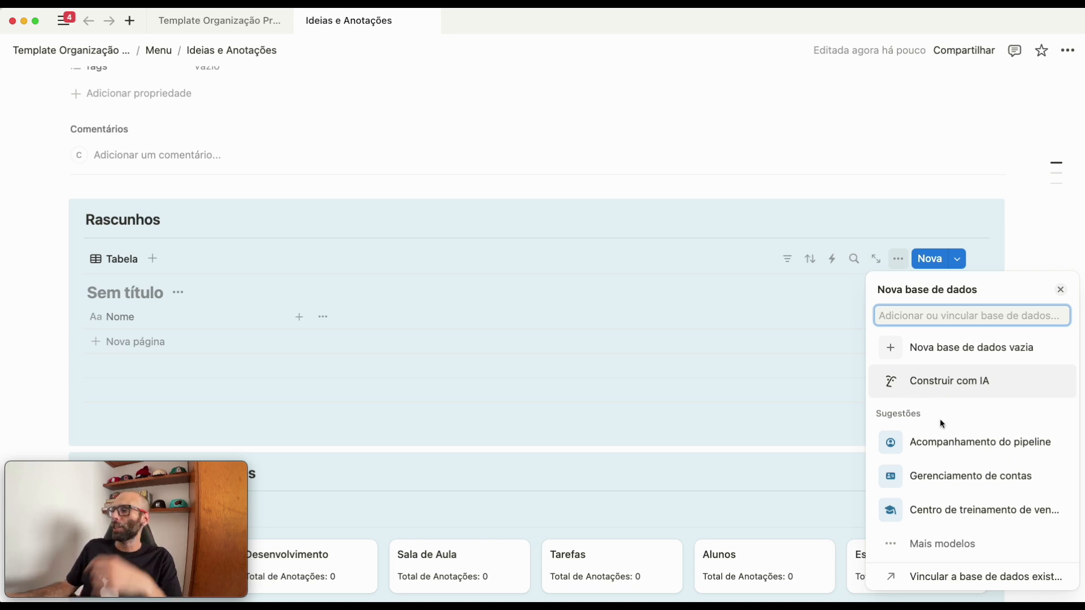
{"action": "left_click", "coordinate": [960, 581]}
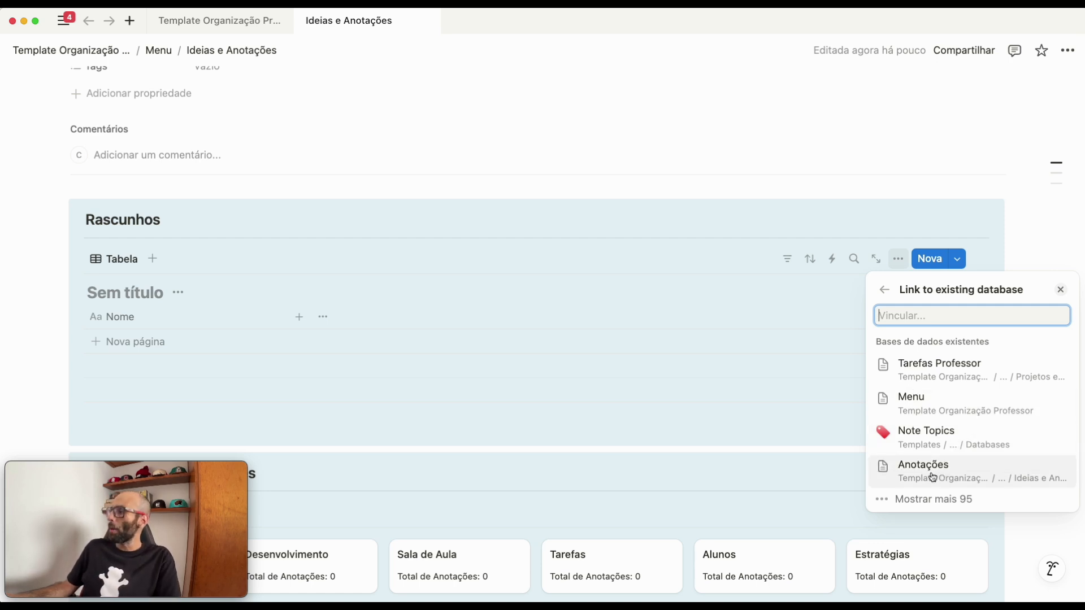
{"action": "left_click", "coordinate": [916, 472]}
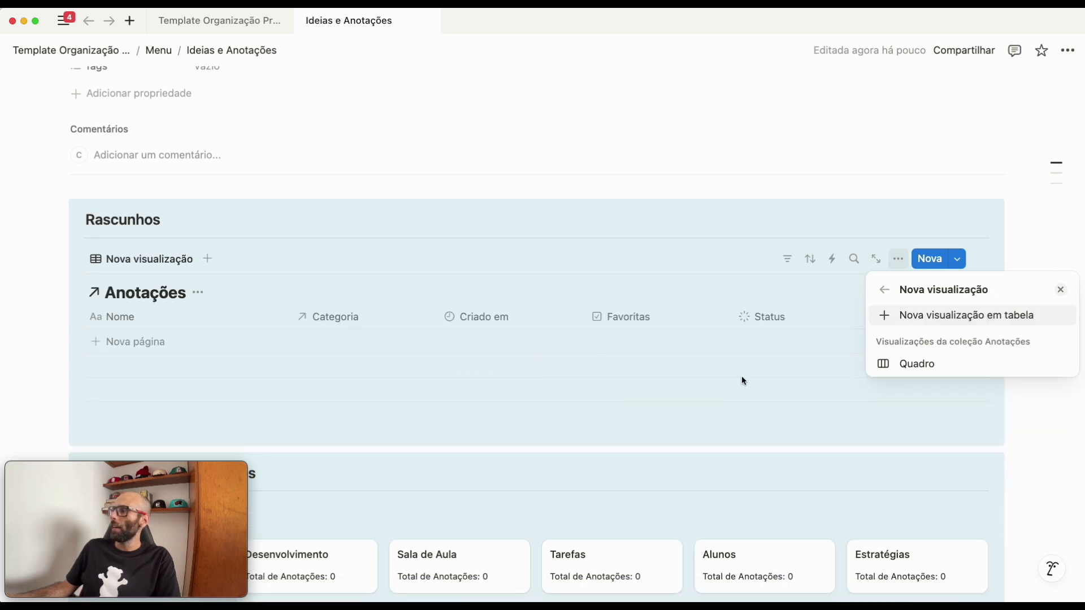
{"action": "left_click", "coordinate": [899, 364]}
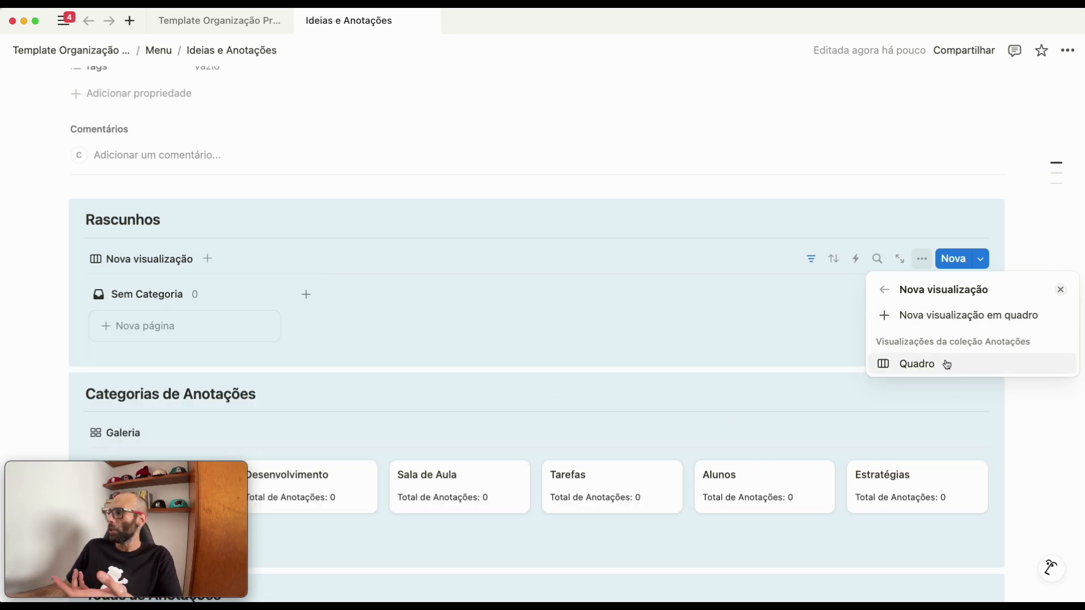
- Create a new view named Rascunho in the Rascunhos block, using the Galeria layout
{"action": "left_click", "coordinate": [945, 319]}
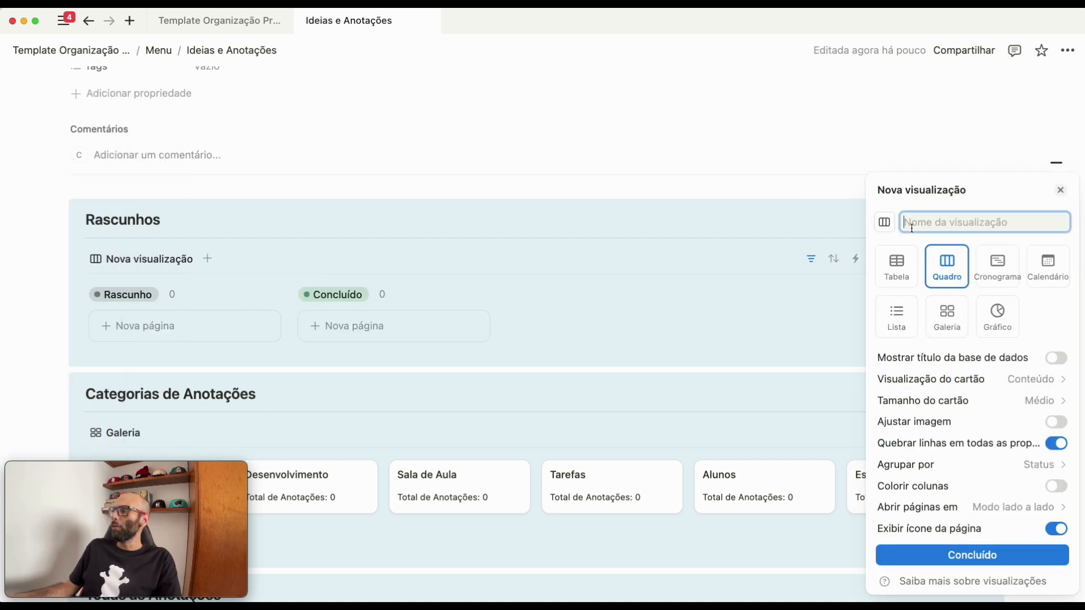
{"action": "type", "text": "ERa"}
{"action": "key", "text": "BackSpace"}
{"action": "key", "text": "BackSpace"}
{"action": "type", "text": "Rascun"}
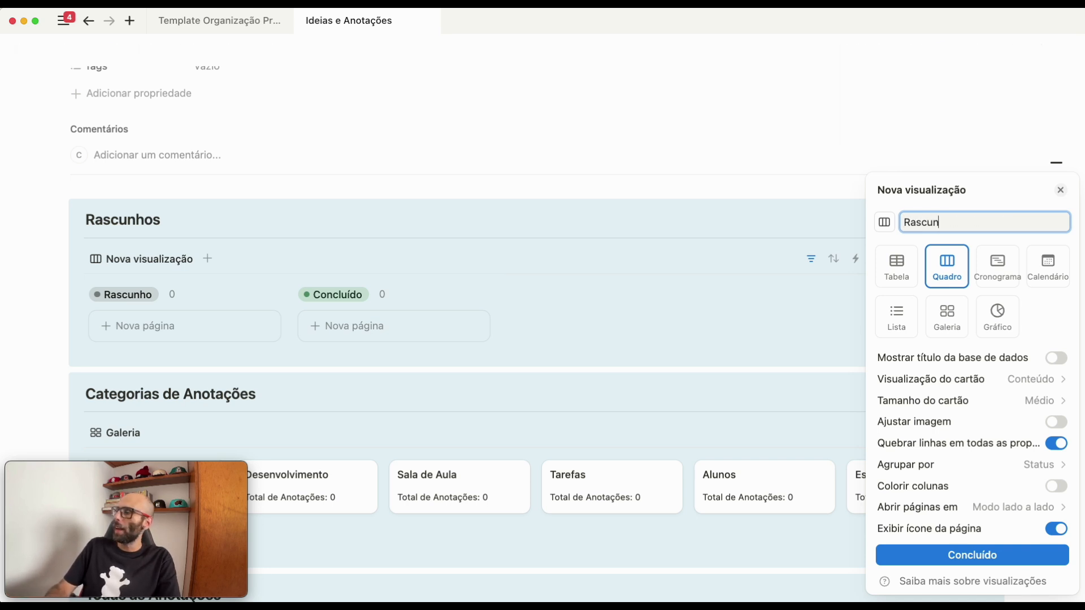
{"action": "type", "text": "ho"}
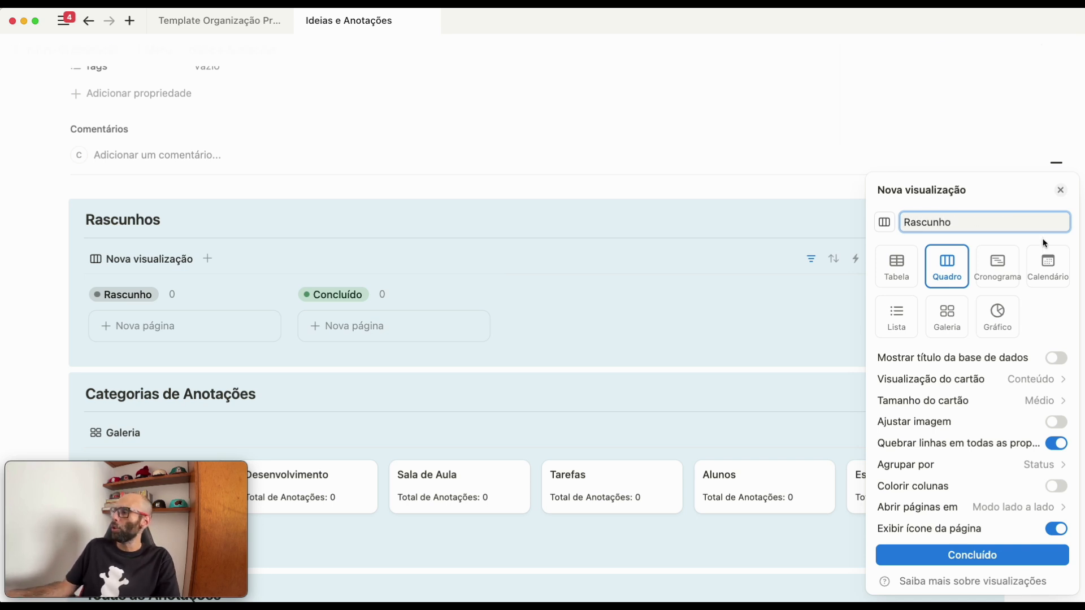
{"action": "left_click", "coordinate": [944, 316]}
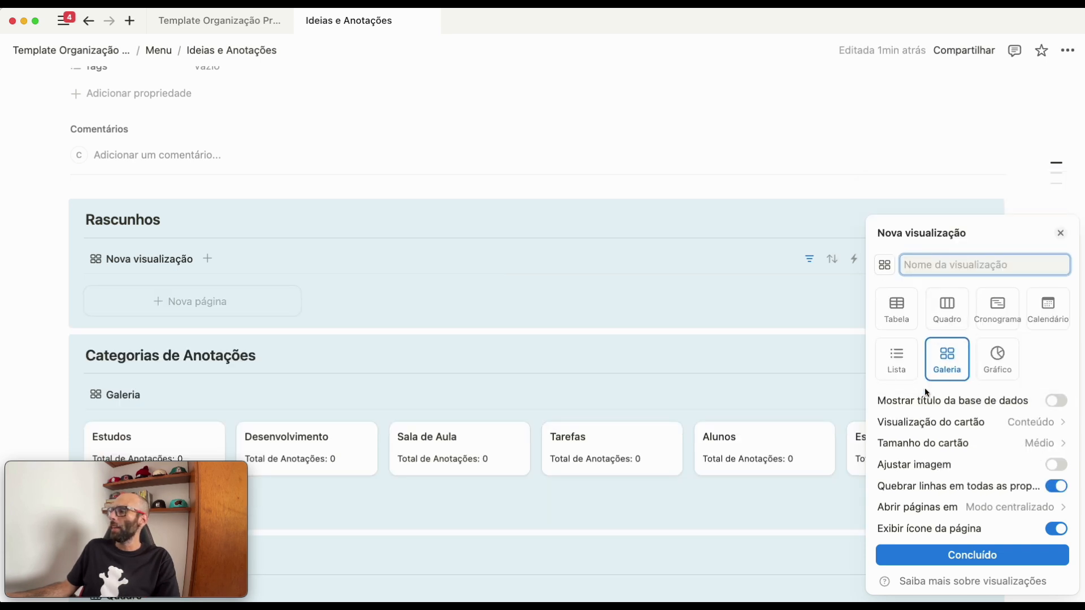
{"action": "left_click", "coordinate": [926, 555]}
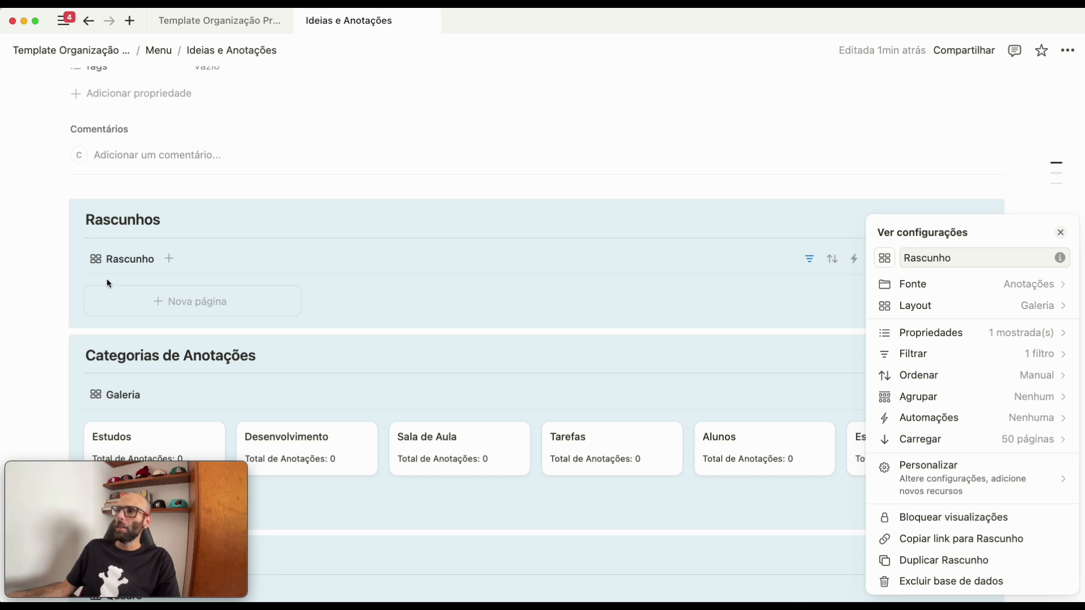
{"action": "left_click", "coordinate": [526, 270]}
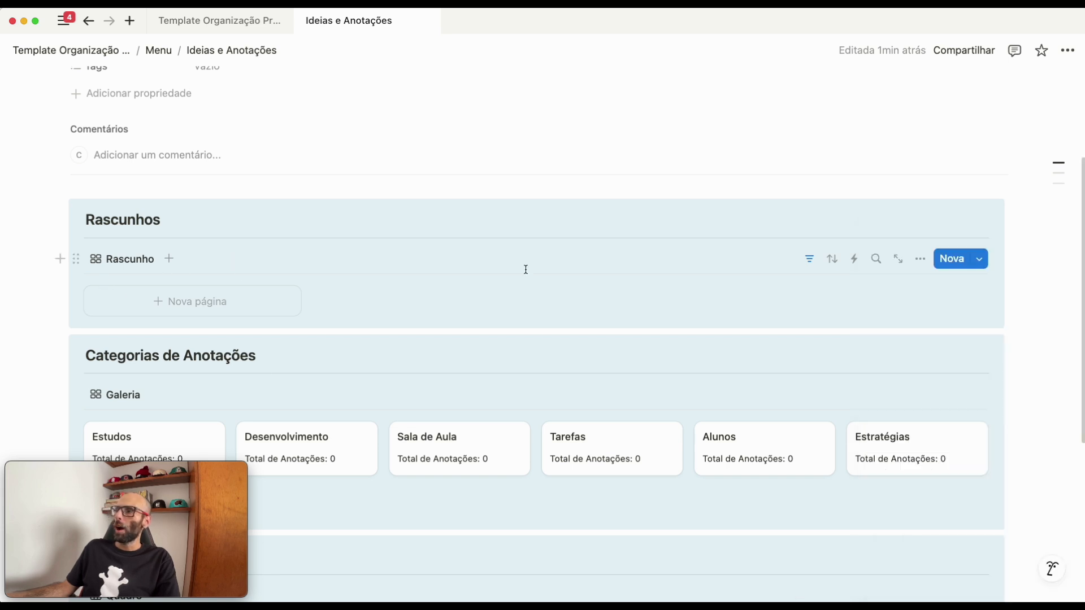
- Change the Rascunho gallery's Status filter to include only the A fazer group and exclude Concluídos
{"action": "left_click", "coordinate": [810, 261]}
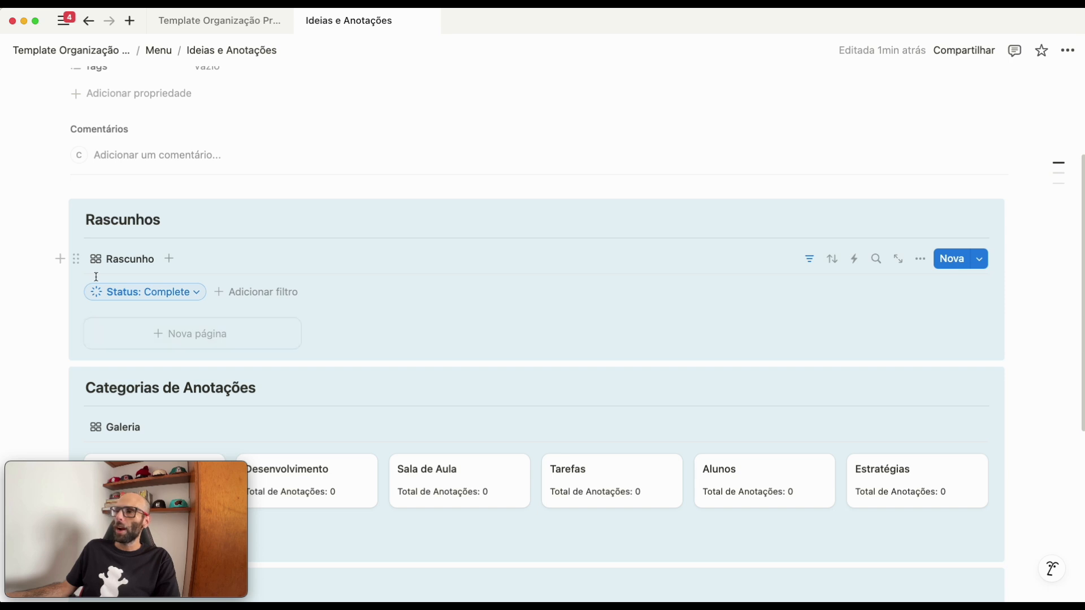
{"action": "left_click", "coordinate": [113, 300]}
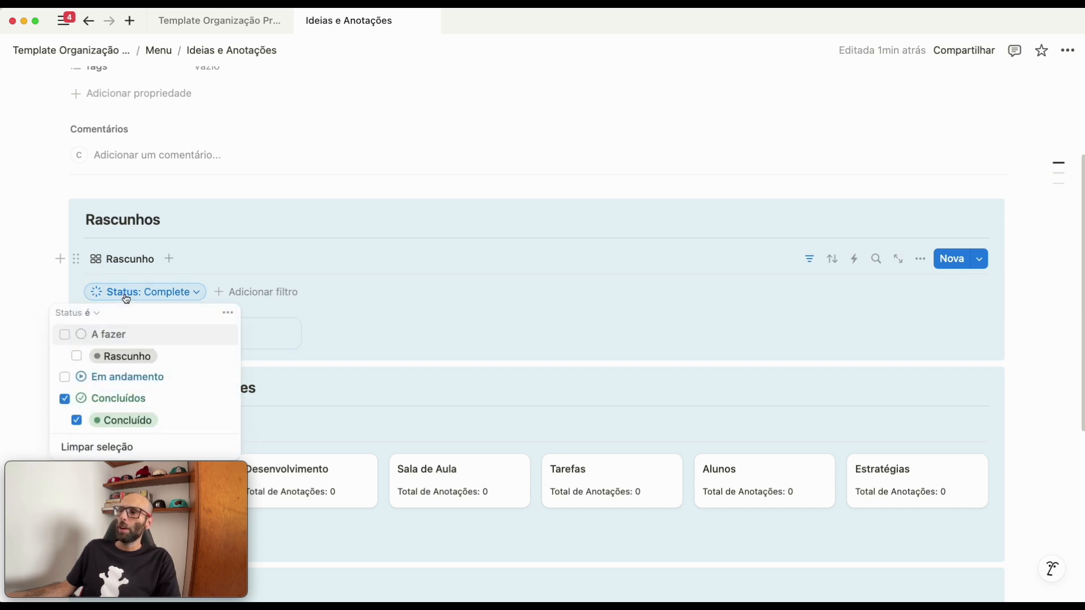
{"action": "left_click", "coordinate": [84, 338]}
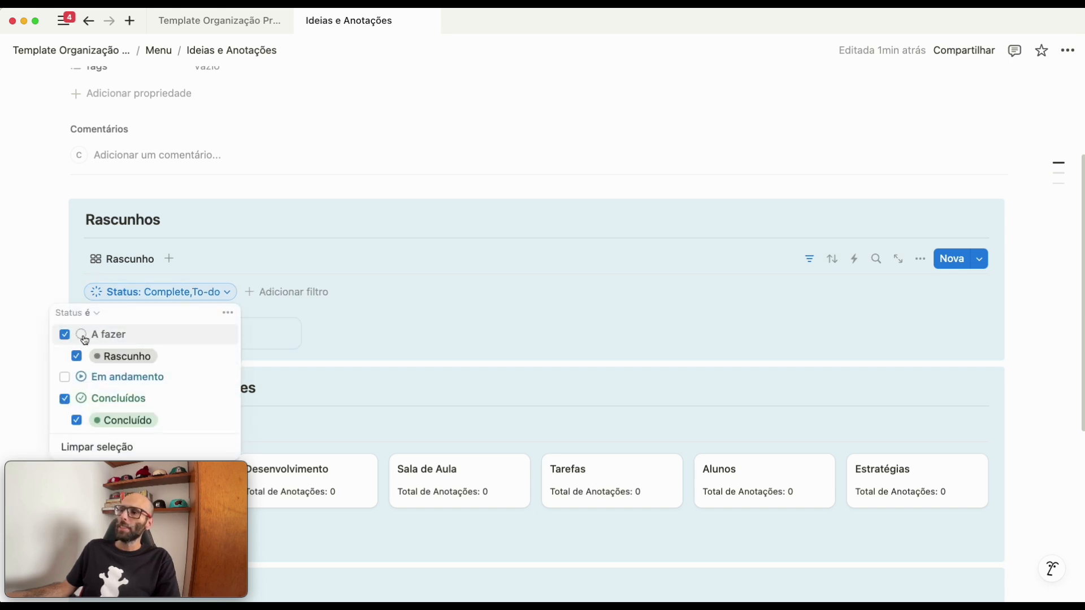
{"action": "left_click", "coordinate": [65, 402]}
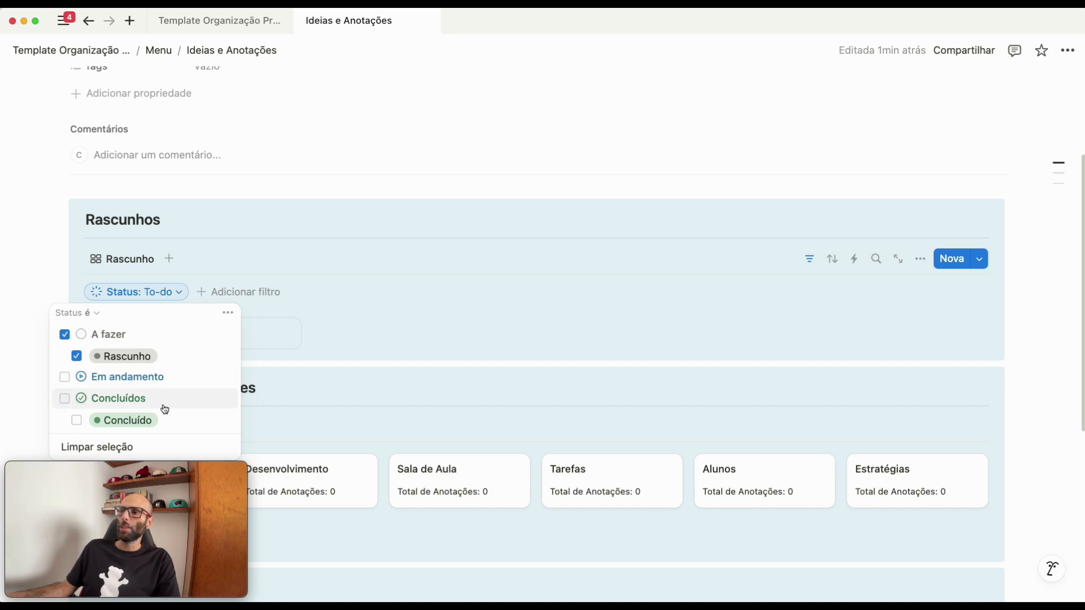
{"action": "left_click", "coordinate": [301, 290]}
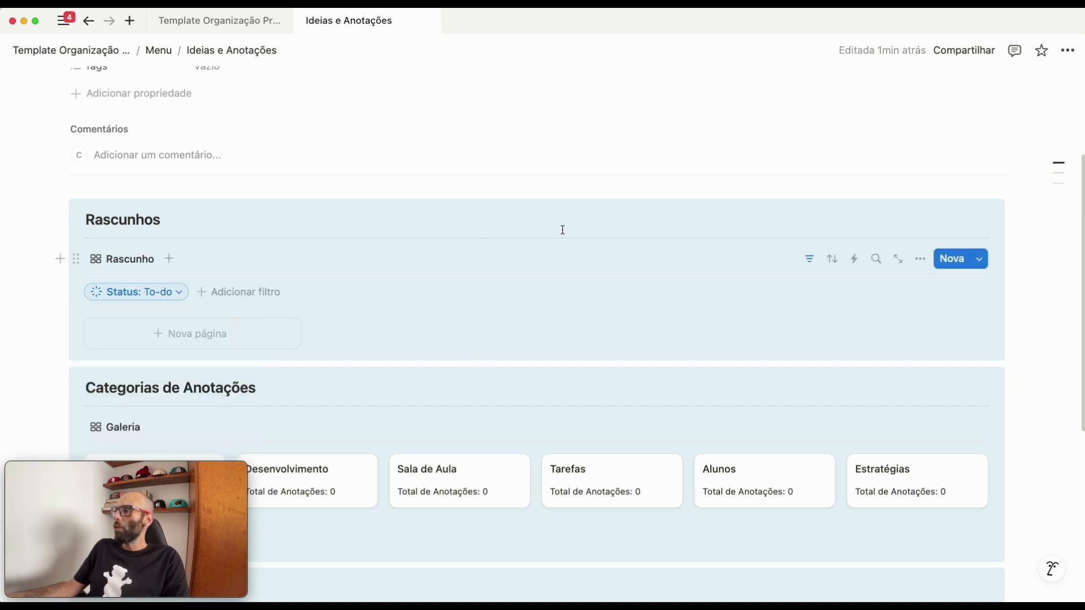
- Sort the Rascunho gallery by Criado em in descending order
{"action": "left_click", "coordinate": [832, 259]}
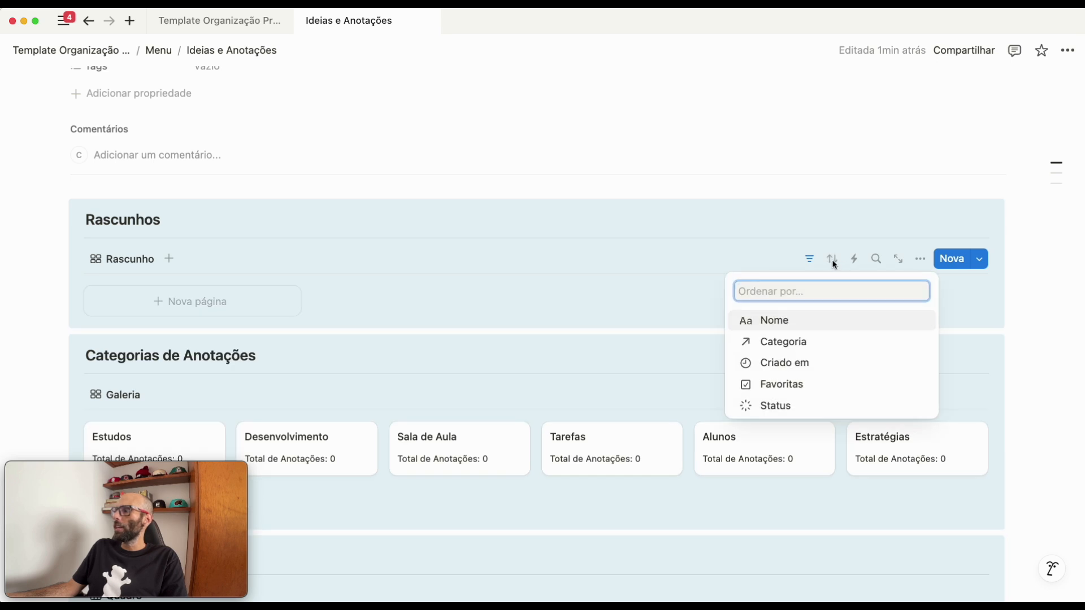
{"action": "left_click", "coordinate": [783, 365]}
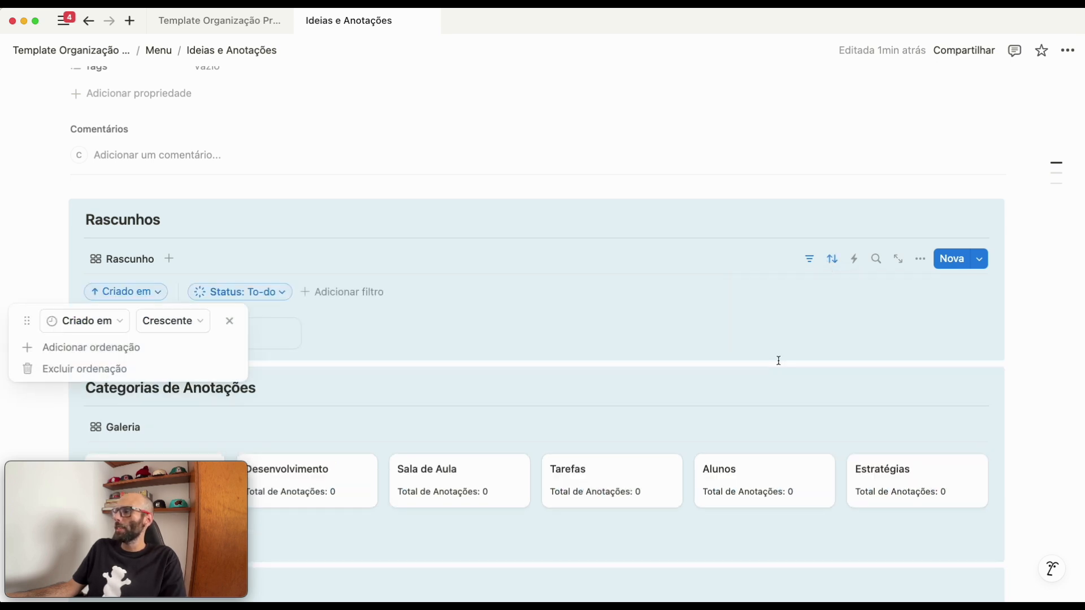
{"action": "left_click", "coordinate": [175, 327]}
{"action": "left_click", "coordinate": [162, 367]}
{"action": "left_click", "coordinate": [463, 308]}
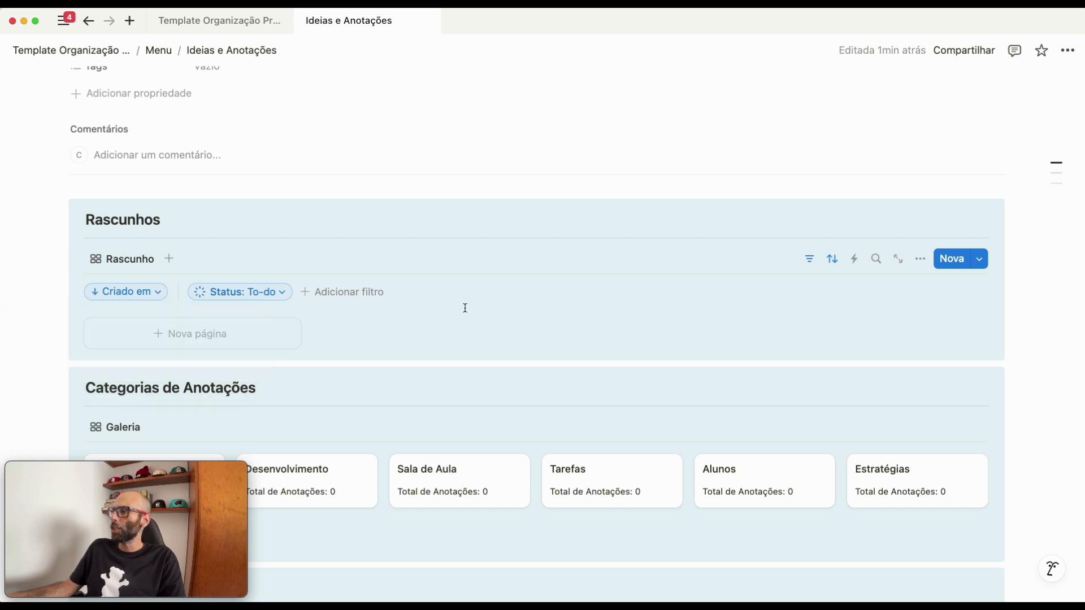
- Show the Status property on the Rascunho gallery's cards and check the view's layout settings
{"action": "left_click", "coordinate": [920, 259]}
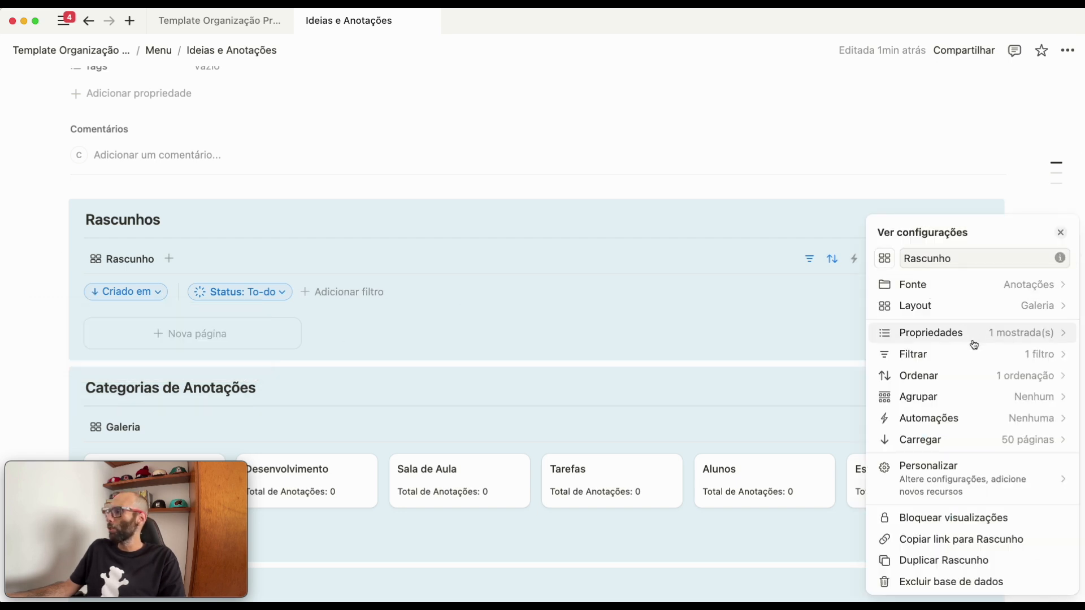
{"action": "left_click", "coordinate": [947, 339]}
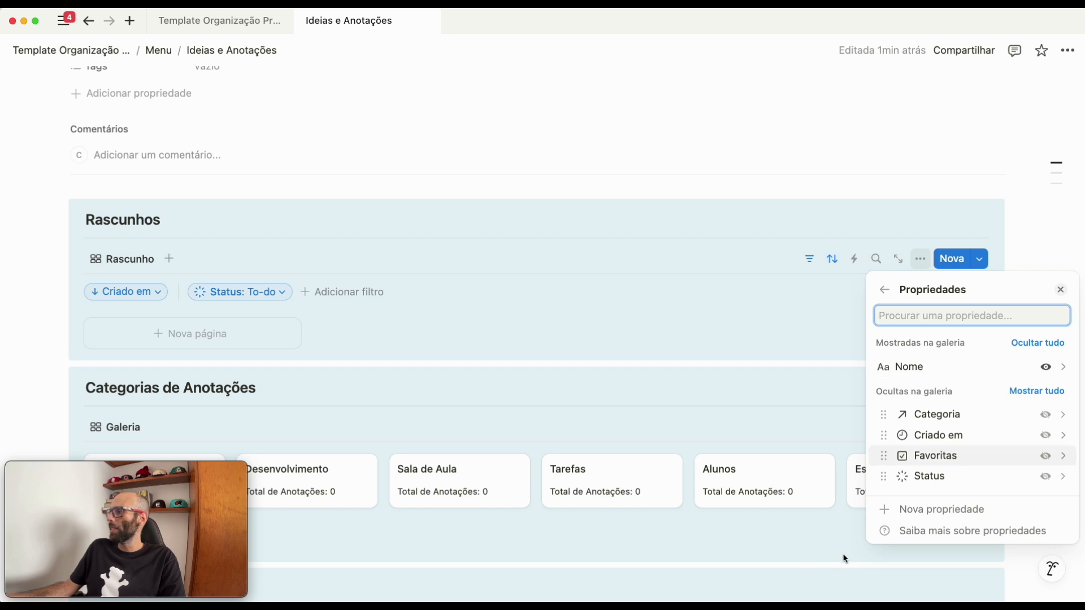
{"action": "left_click", "coordinate": [1045, 477]}
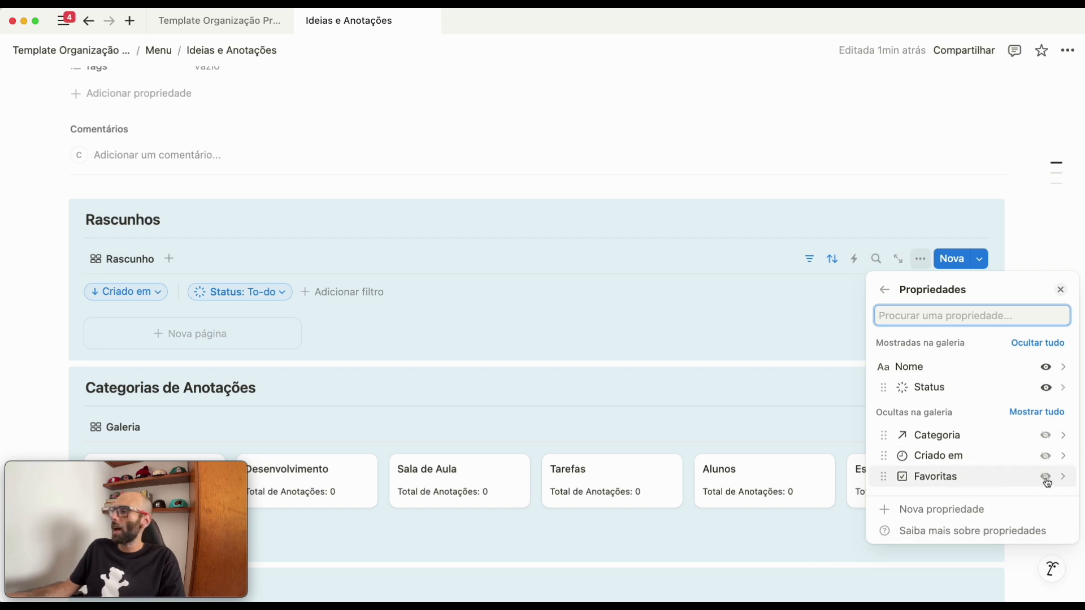
{"action": "left_click", "coordinate": [887, 291]}
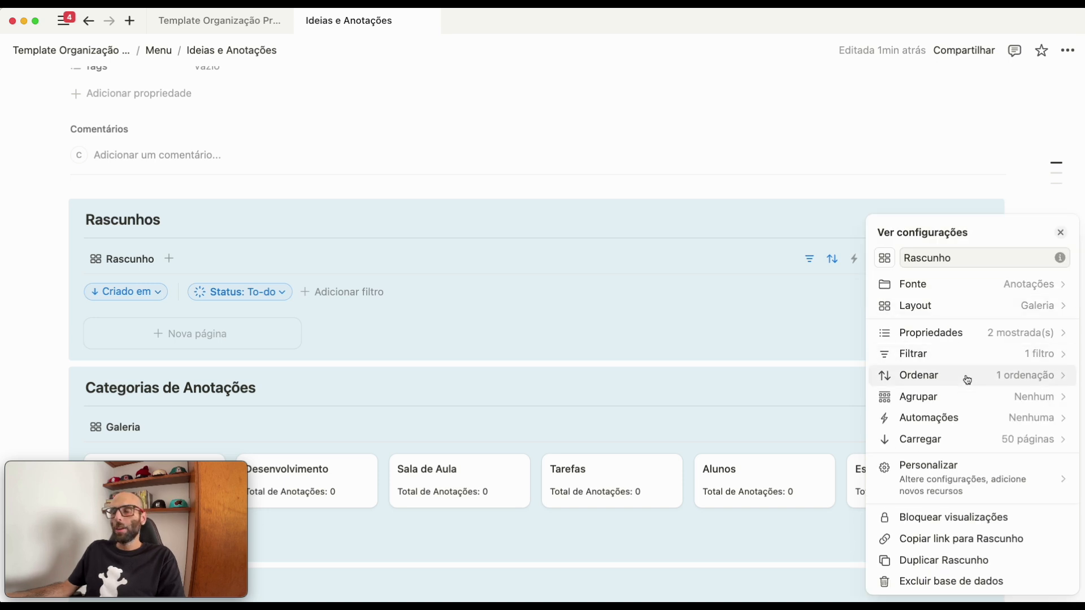
{"action": "left_click", "coordinate": [947, 305]}
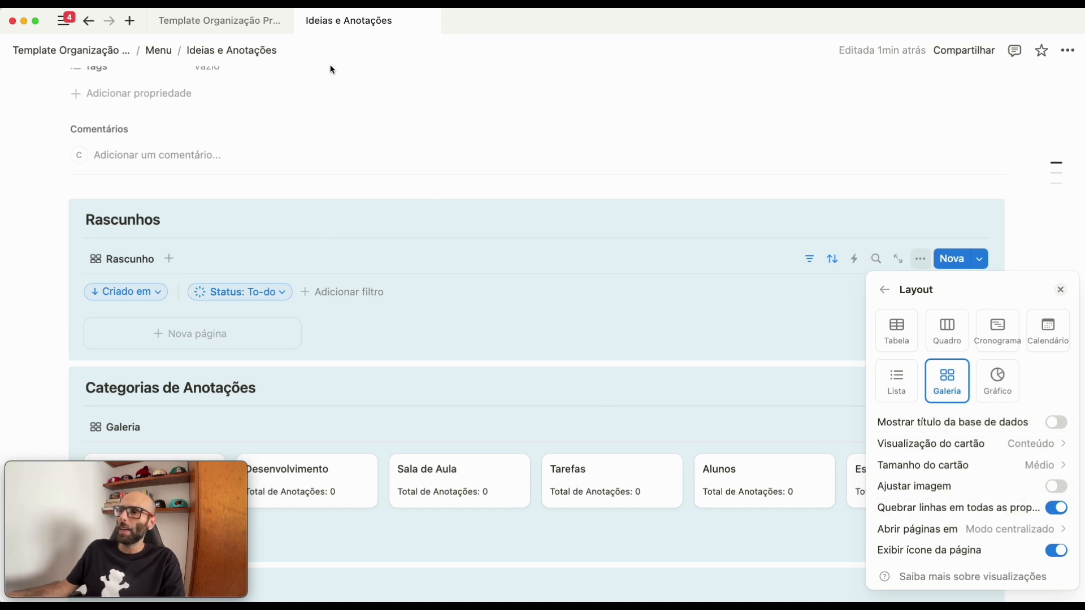
{"action": "left_click", "coordinate": [454, 192]}
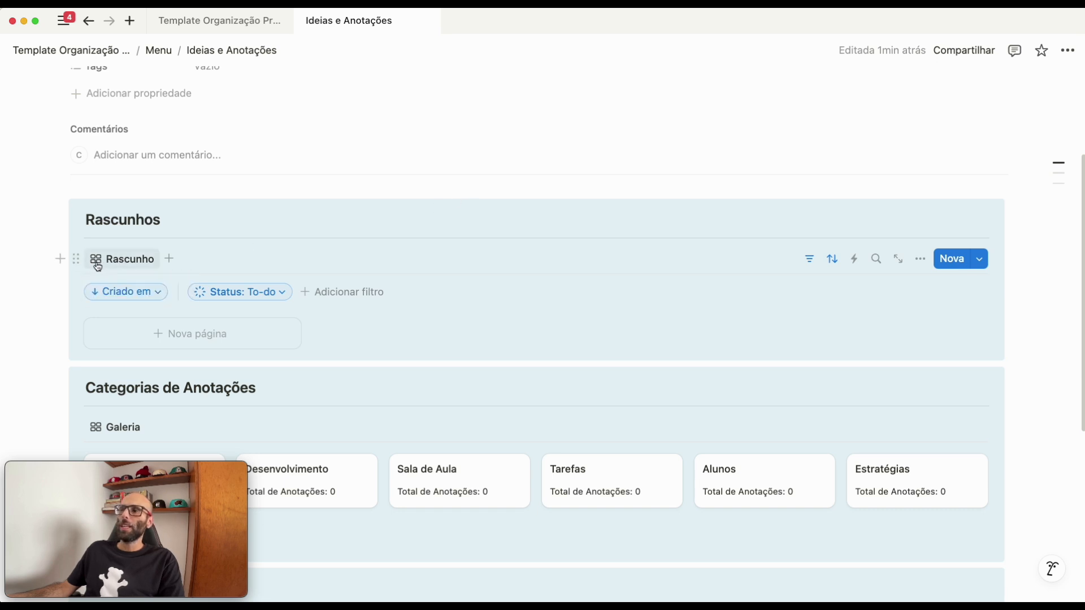
- Duplicate the Rascunho view and name the copy Favoritas
{"action": "left_click", "coordinate": [117, 262]}
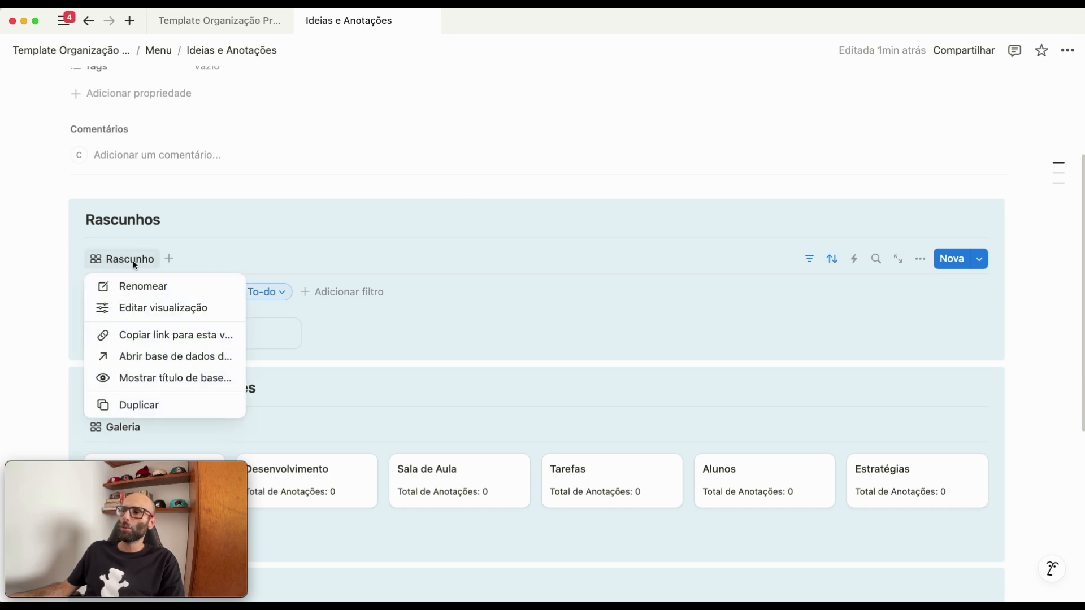
{"action": "left_click", "coordinate": [142, 412]}
{"action": "key", "text": "BackSpace"}
{"action": "type", "text": "Favoritas"}
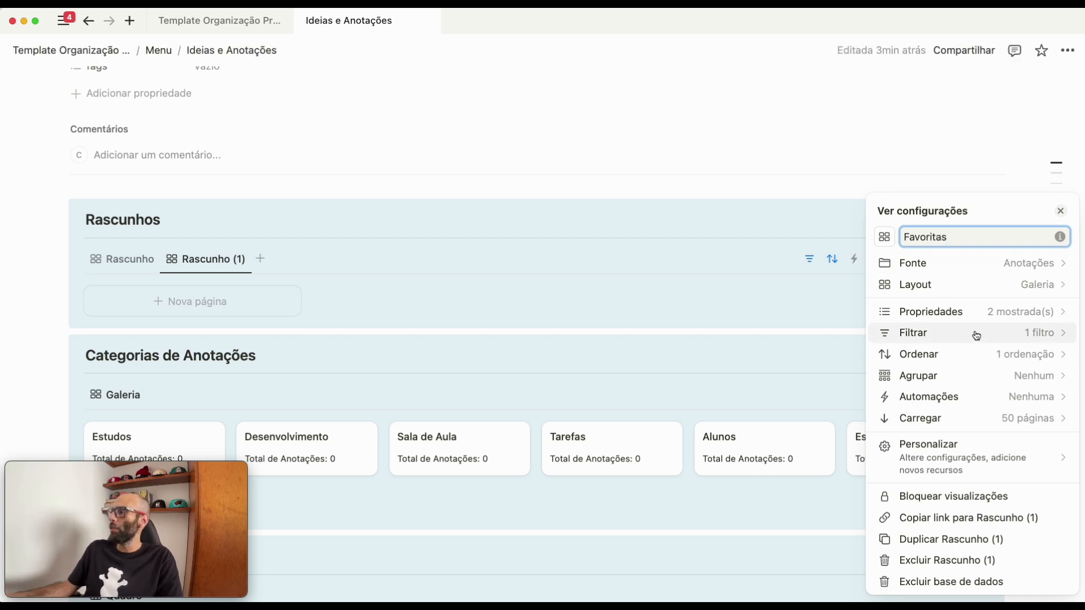
- Remove the inherited Status filter from the Favoritas view
{"action": "left_click", "coordinate": [935, 339]}
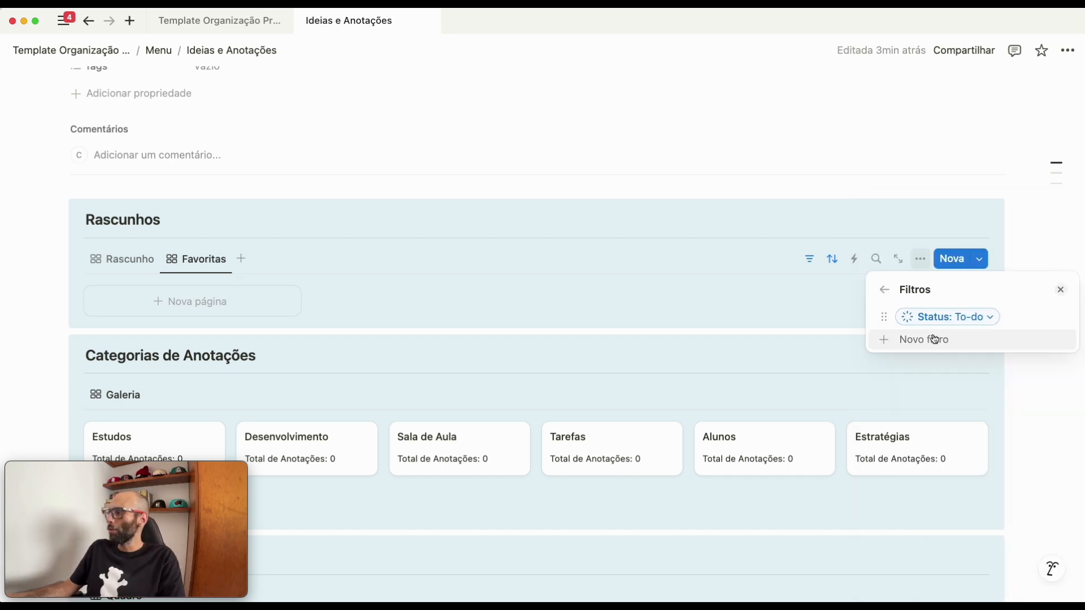
{"action": "left_click", "coordinate": [988, 320]}
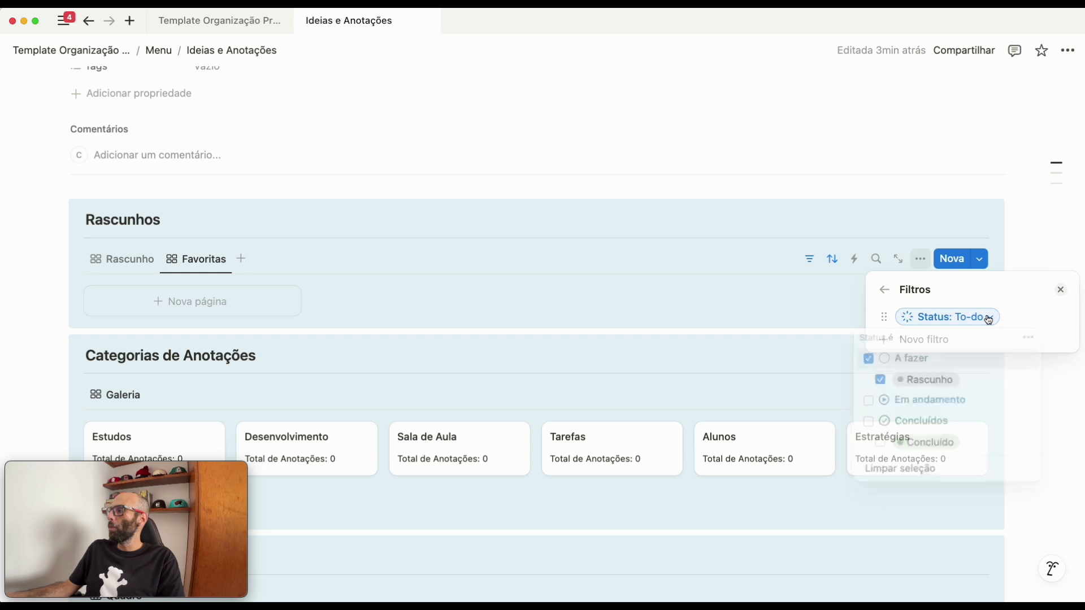
{"action": "left_click", "coordinate": [1029, 342]}
{"action": "left_click", "coordinate": [942, 348]}
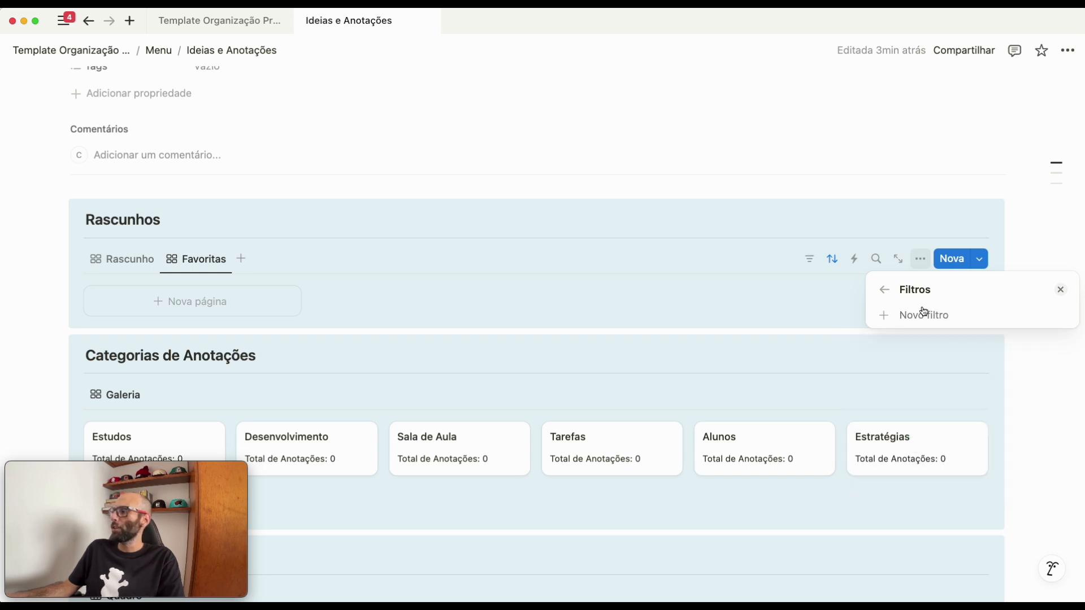
- Filter the Favoritas view by the Favoritas property so it includes only Marcadas, and close the view's filter settings
{"action": "left_click", "coordinate": [916, 316]}
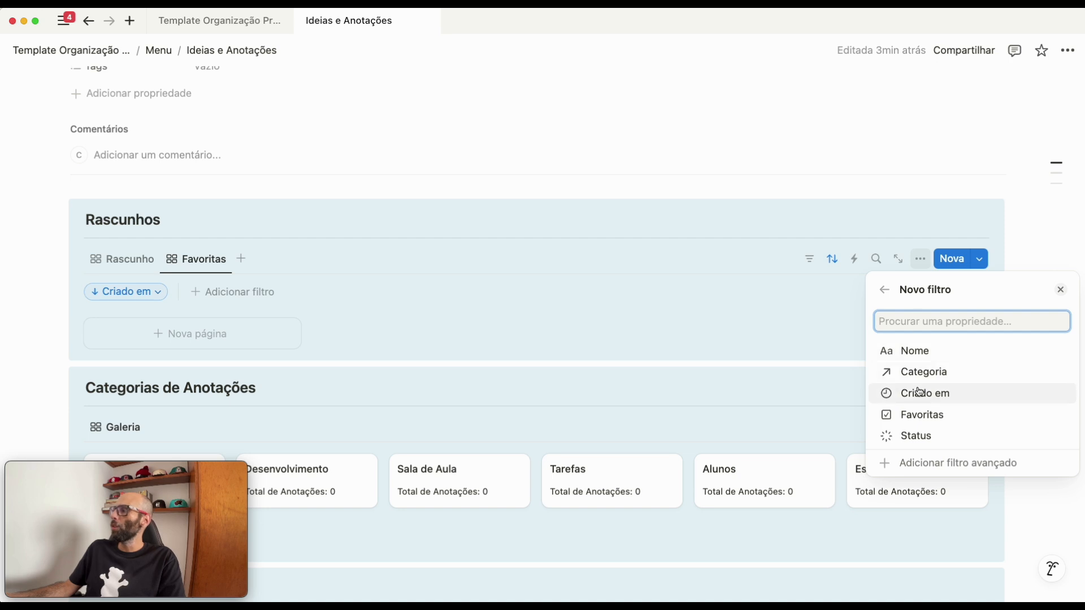
{"action": "left_click", "coordinate": [911, 418]}
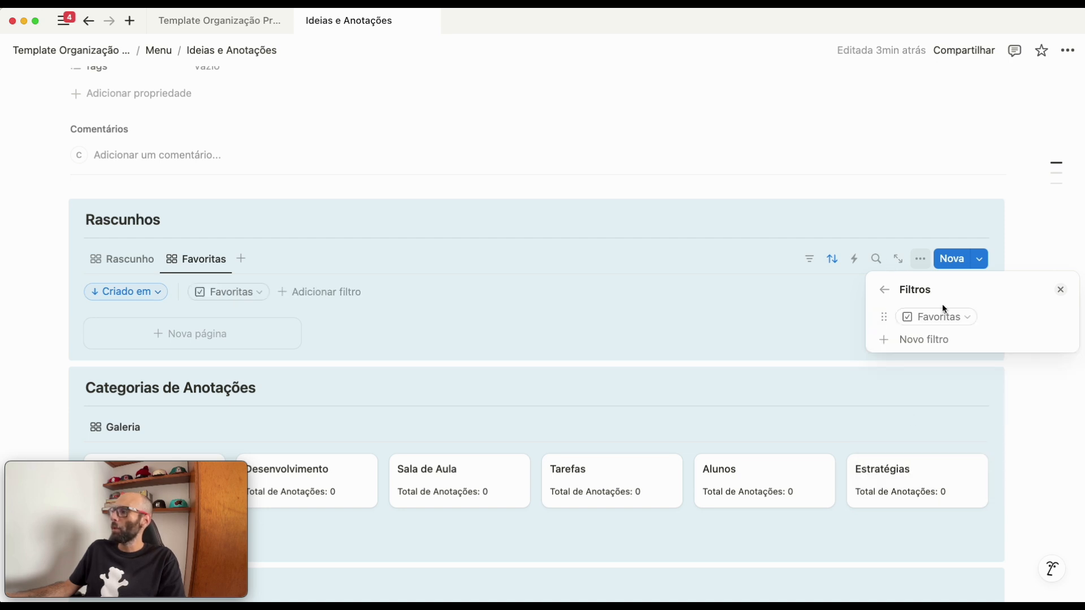
{"action": "left_click", "coordinate": [956, 318]}
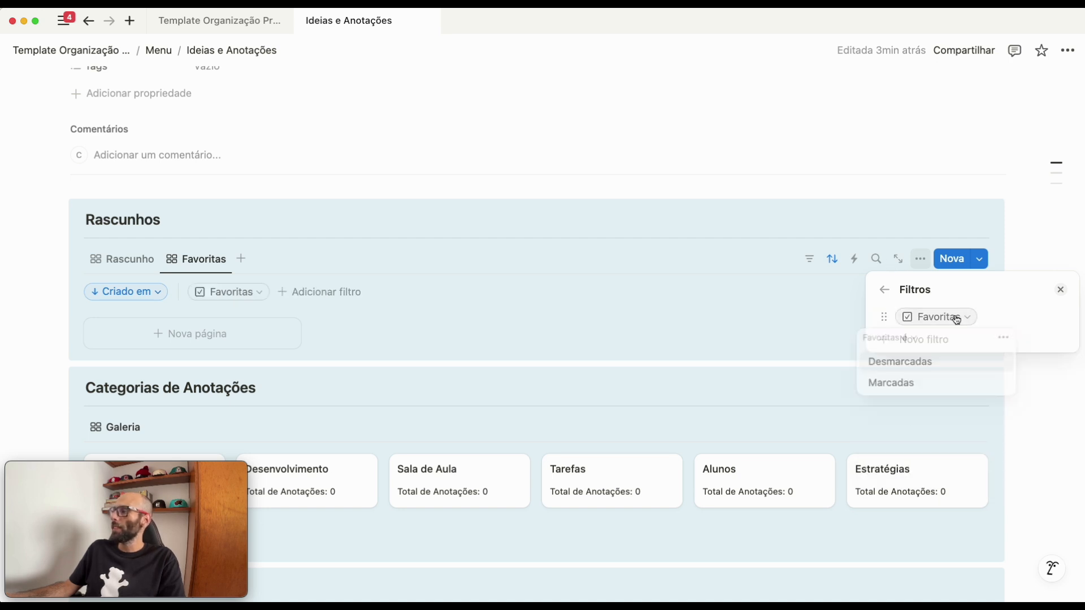
{"action": "left_click", "coordinate": [904, 384]}
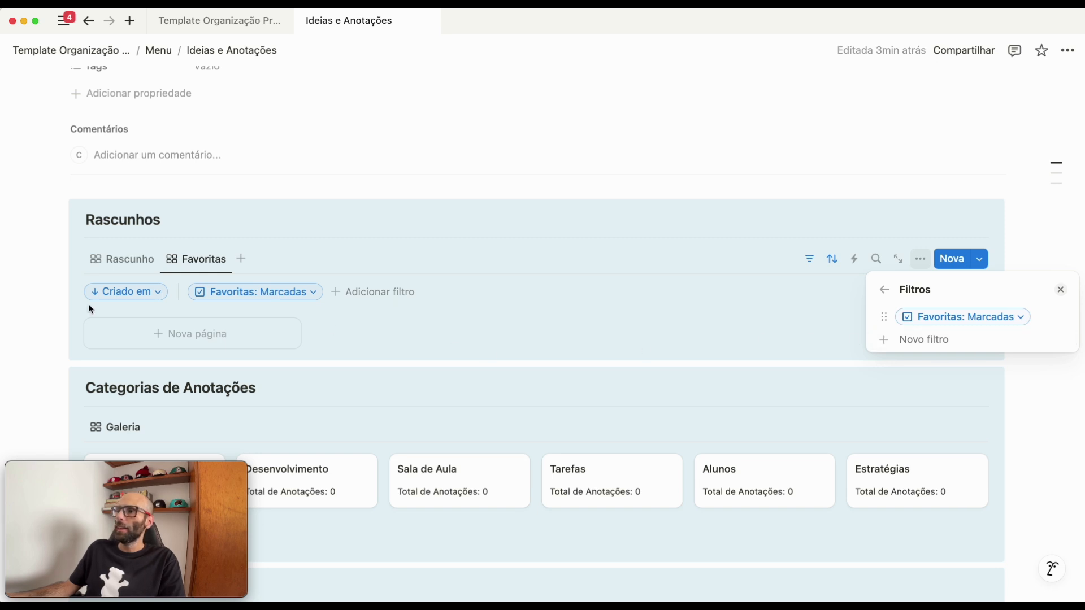
{"action": "left_click", "coordinate": [113, 304]}
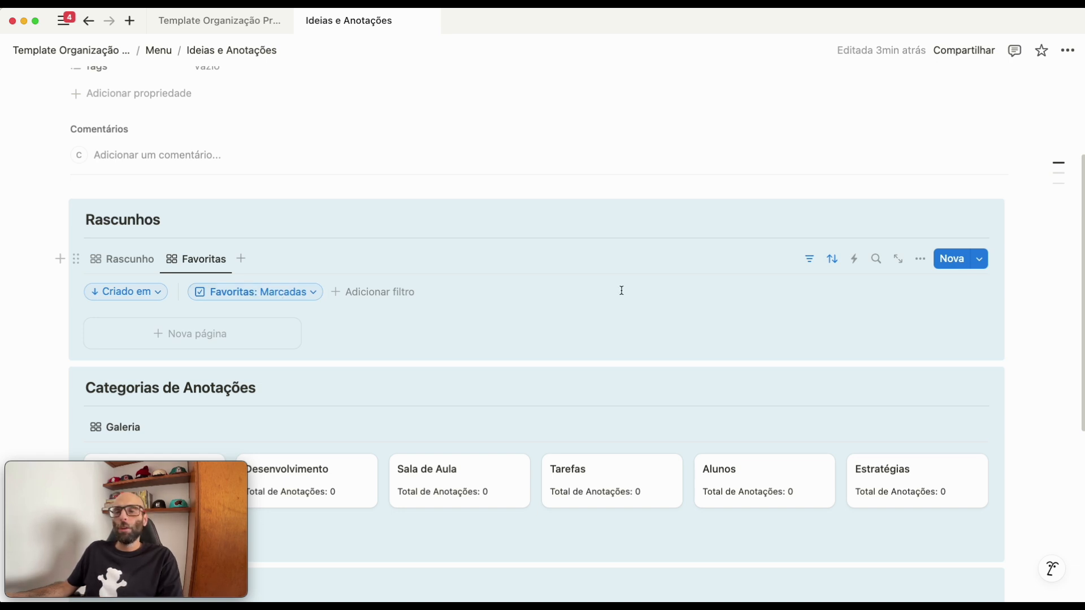
{"action": "left_click", "coordinate": [831, 259]}
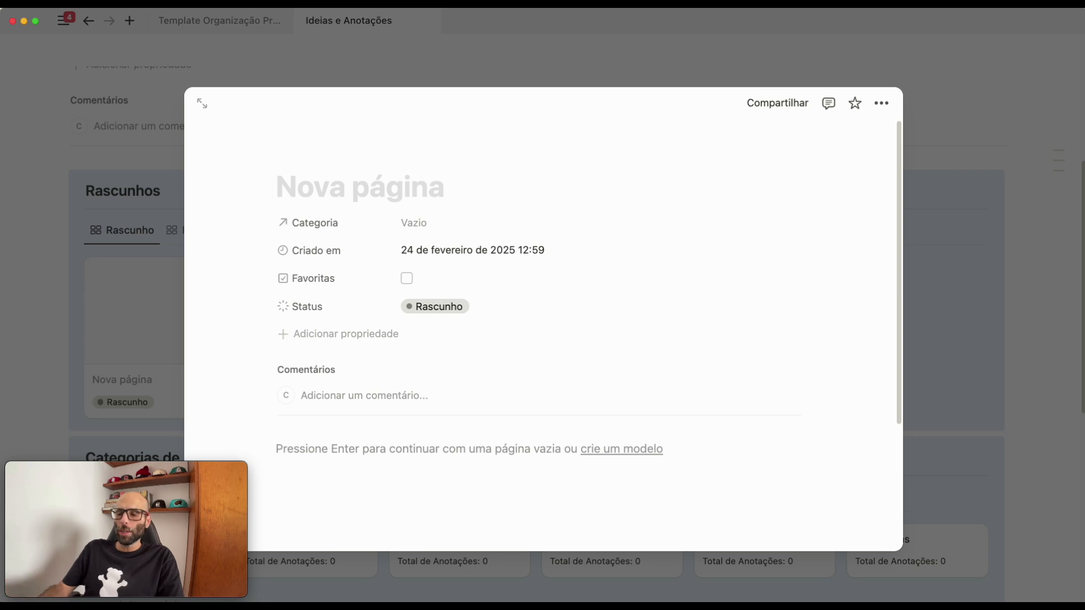
- Title the new draft note "Solicitação de Aluno" and assign it to the Alunos category
{"action": "type", "text": "Solicita"}
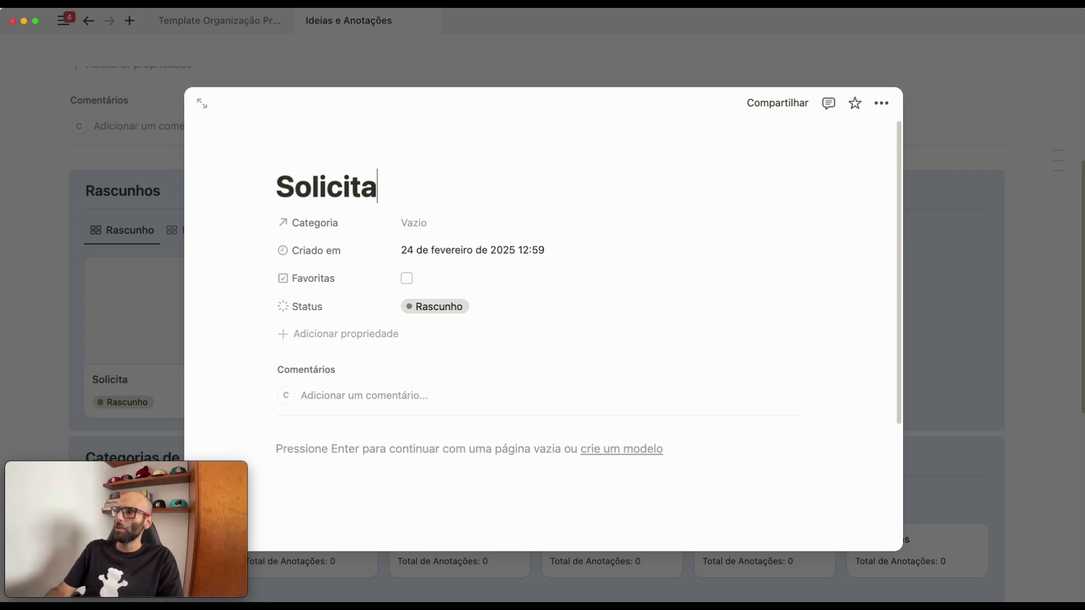
{"action": "type", "text": "ção de "}
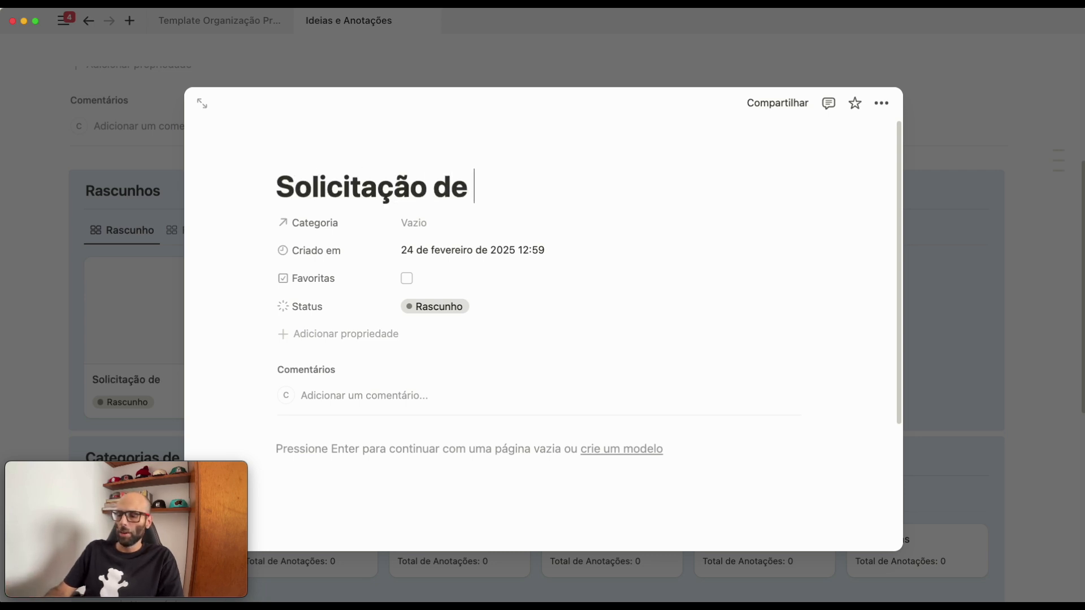
{"action": "type", "text": "Aluno"}
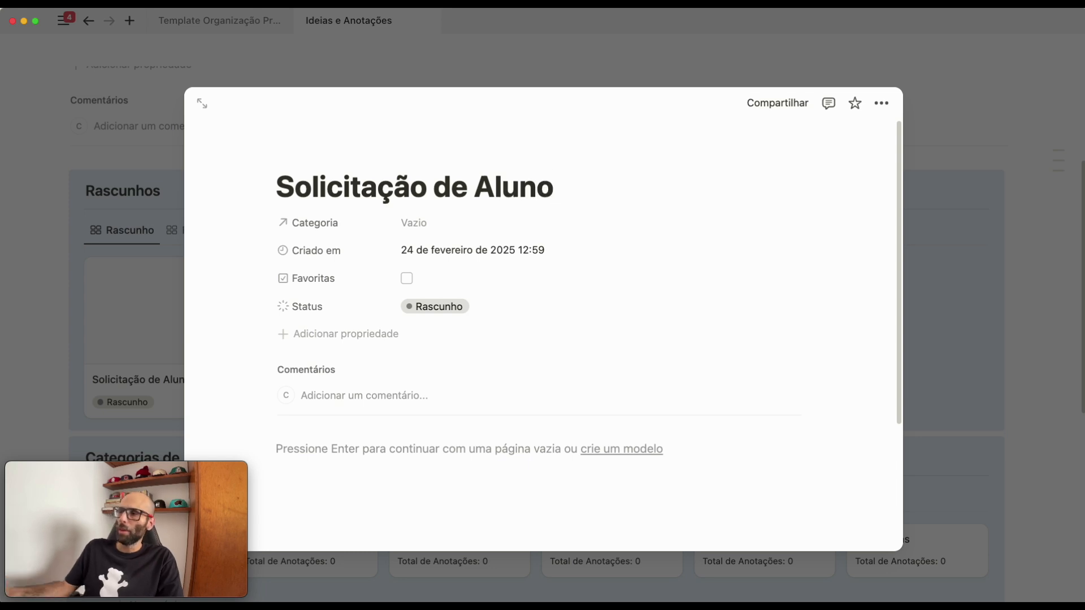
{"action": "left_click", "coordinate": [405, 232]}
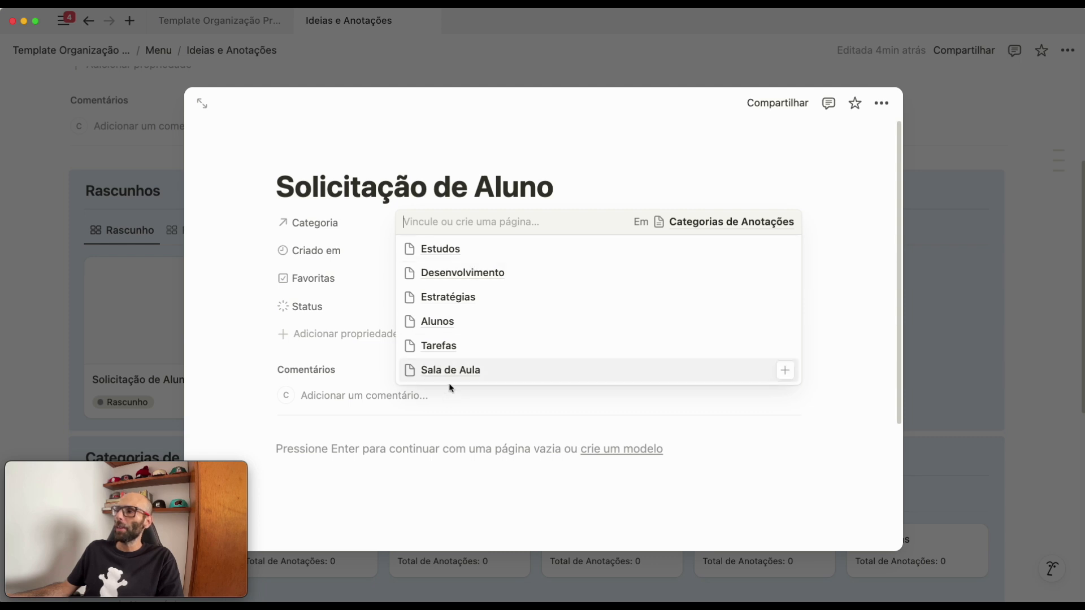
{"action": "left_click", "coordinate": [454, 322]}
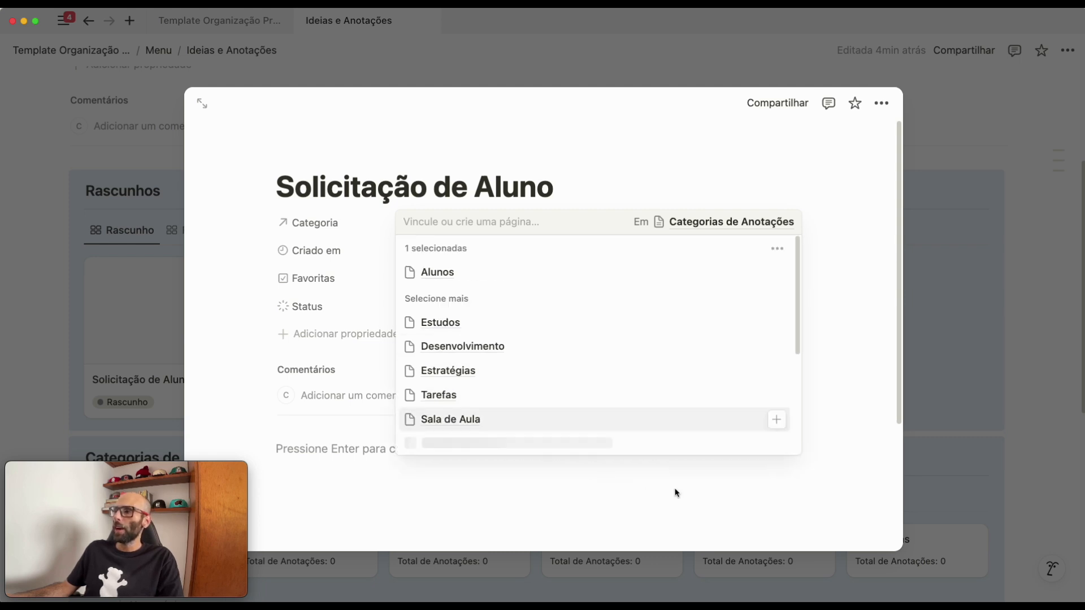
{"action": "left_click", "coordinate": [833, 263]}
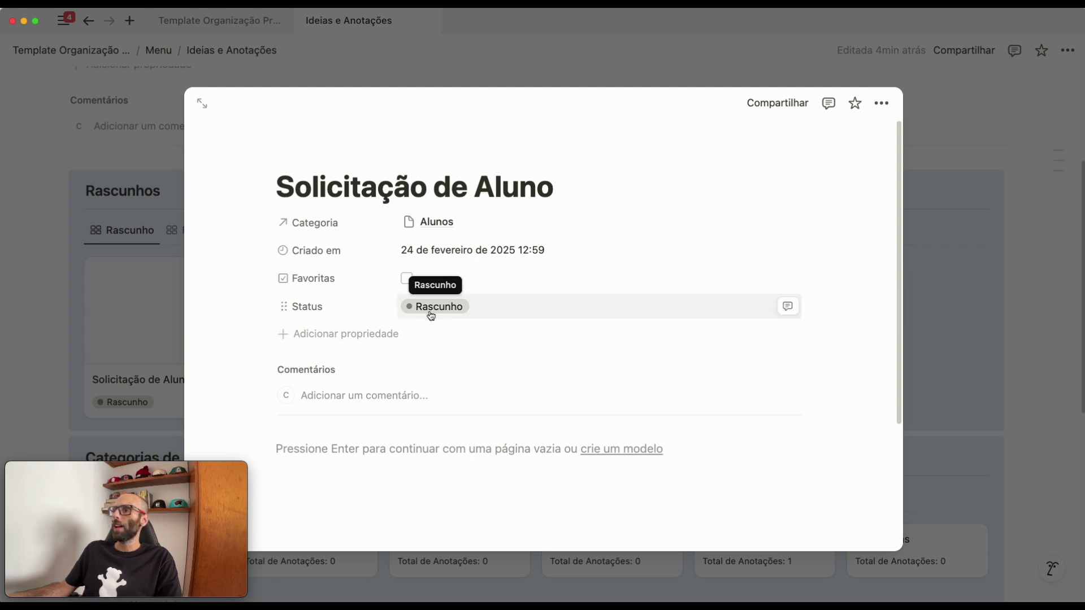
{"action": "left_click", "coordinate": [985, 300]}
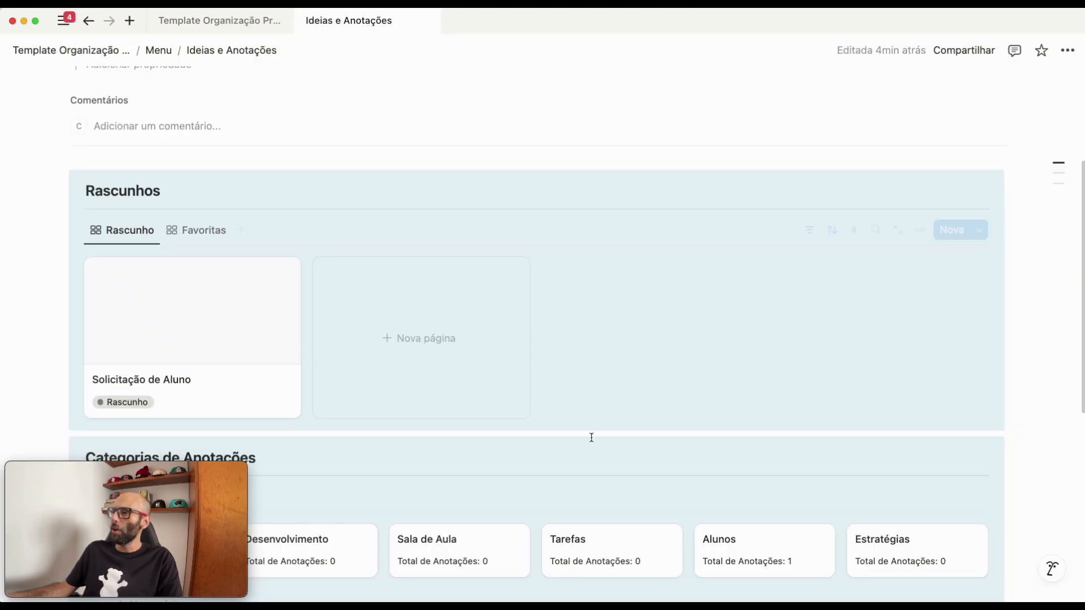
- In the body of the Solicitação de Aluno note, write an Aluno line with the student's name and the line "Idade: 37 anos"
{"action": "scroll", "coordinate": [148, 380], "scroll_direction": "down", "scroll_amount": 3}
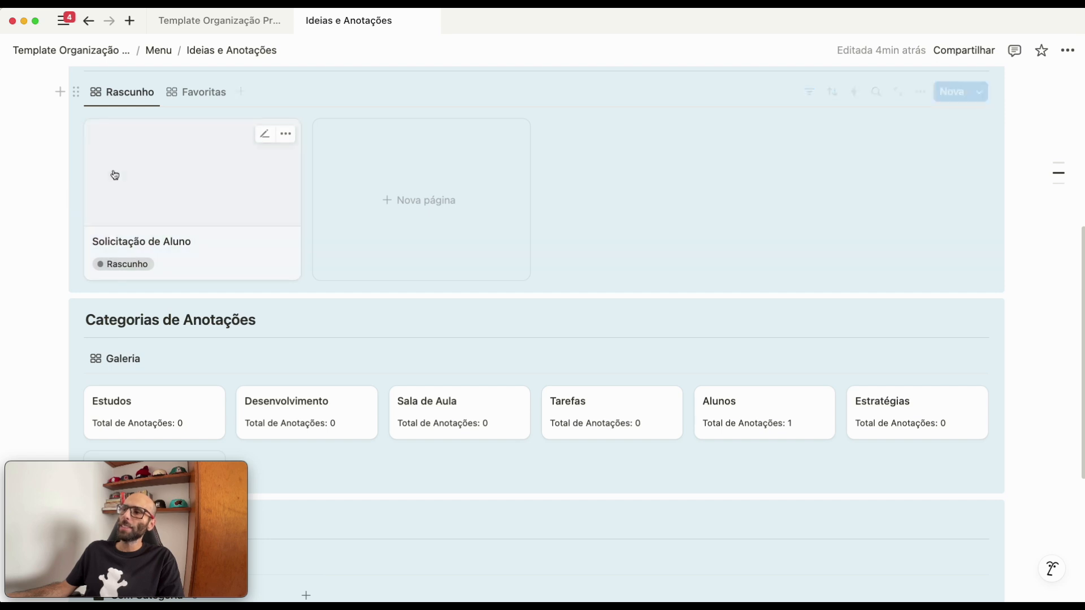
{"action": "left_click", "coordinate": [165, 191]}
{"action": "scroll", "coordinate": [456, 373], "scroll_direction": "down", "scroll_amount": 5}
{"action": "left_click", "coordinate": [329, 293]}
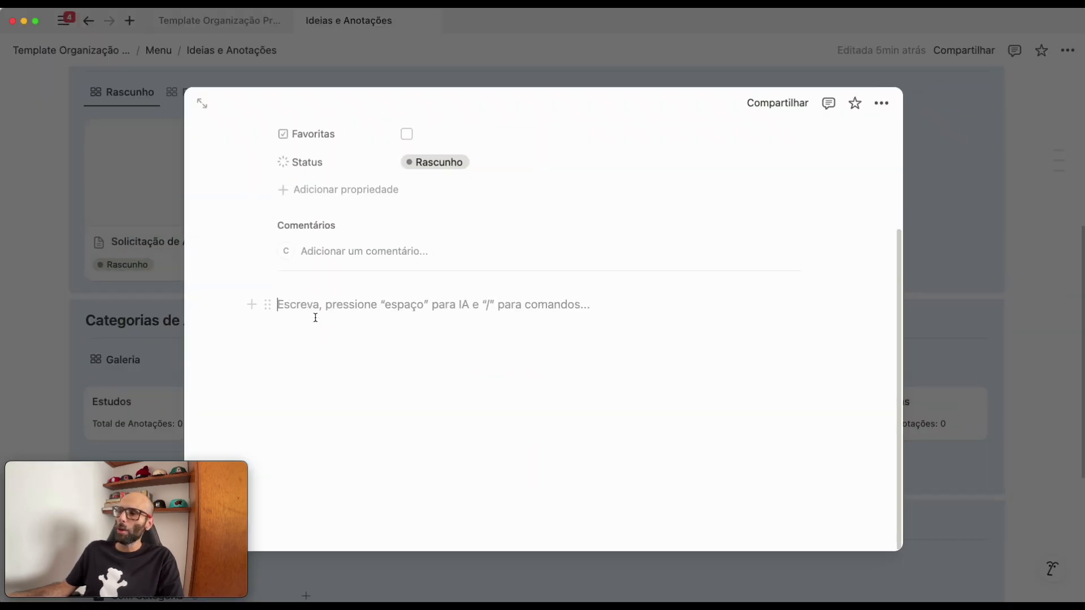
{"action": "type", "text": "Aluno: Cai"}
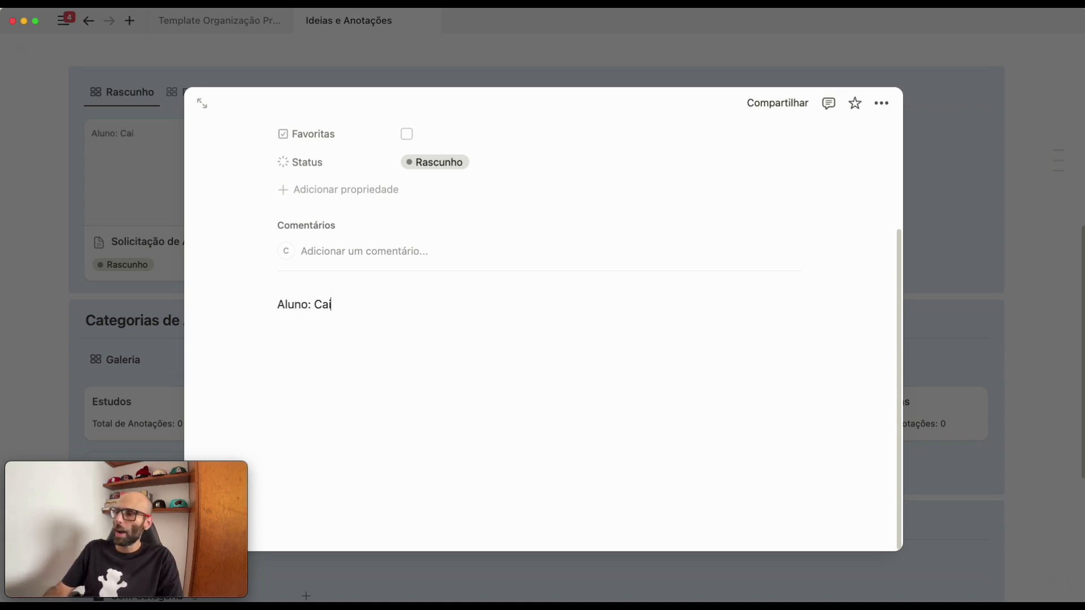
{"action": "type", "text": "o"}
{"action": "key", "text": "Return"}
{"action": "type", "text": "Idade: 37 anos"}
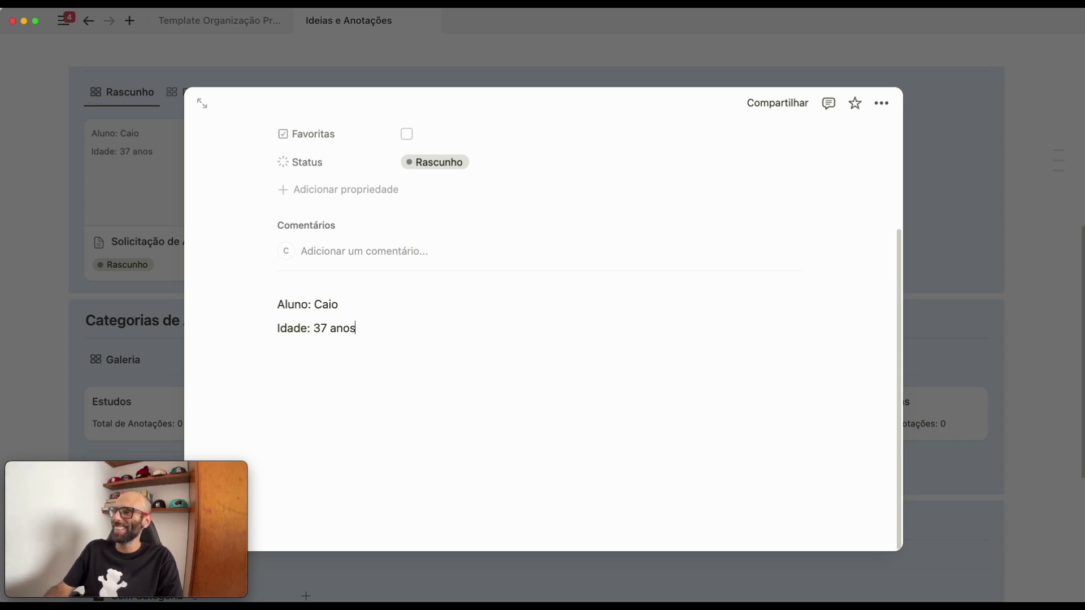
{"action": "key", "text": "Return"}
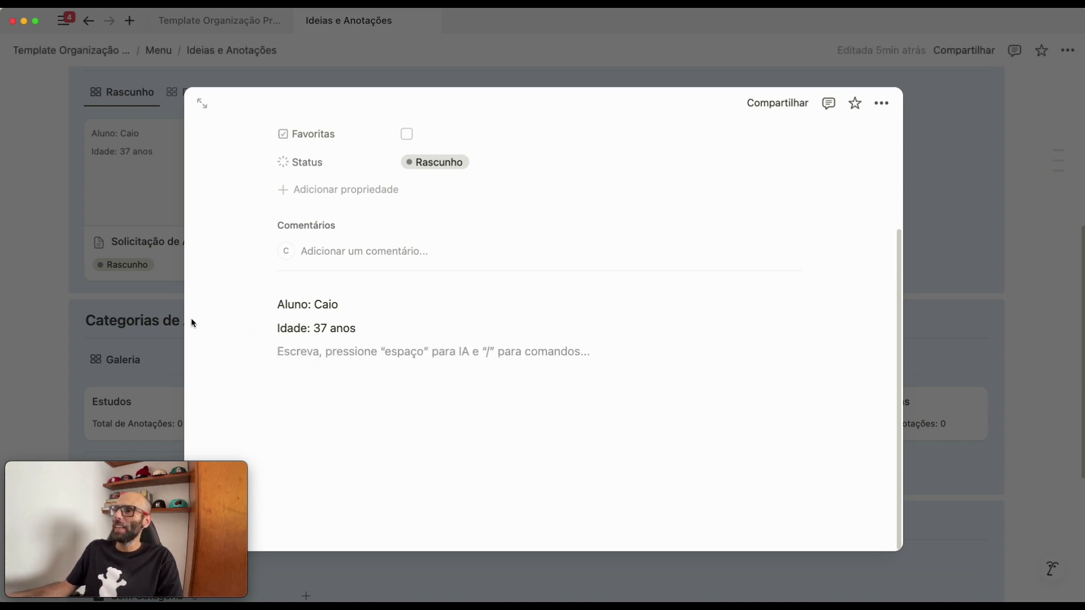
{"action": "scroll", "coordinate": [717, 318], "scroll_direction": "up", "scroll_amount": 5}
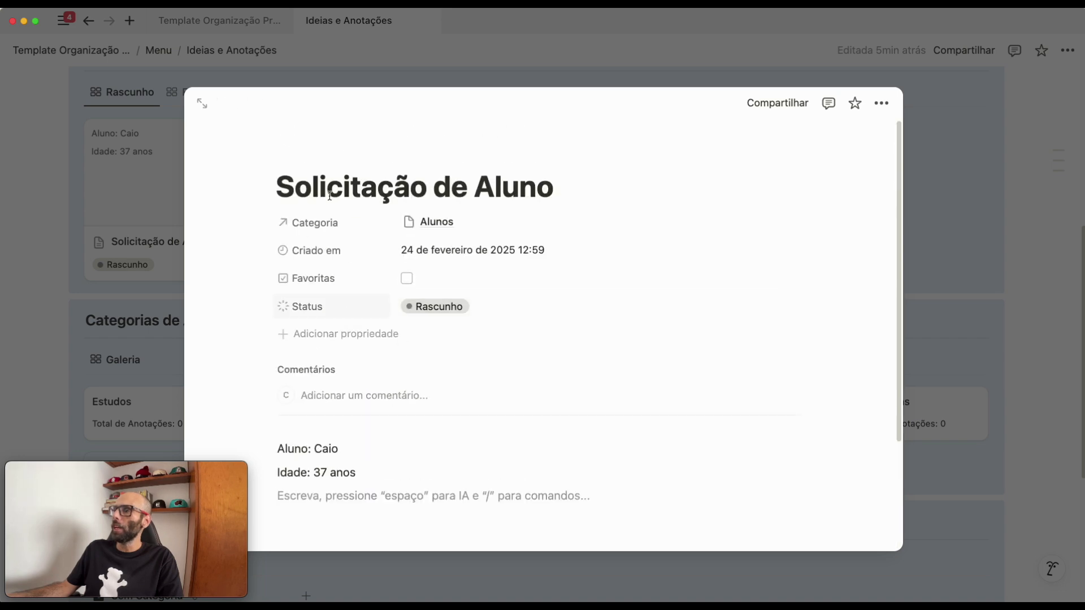
{"action": "left_click", "coordinate": [1054, 321]}
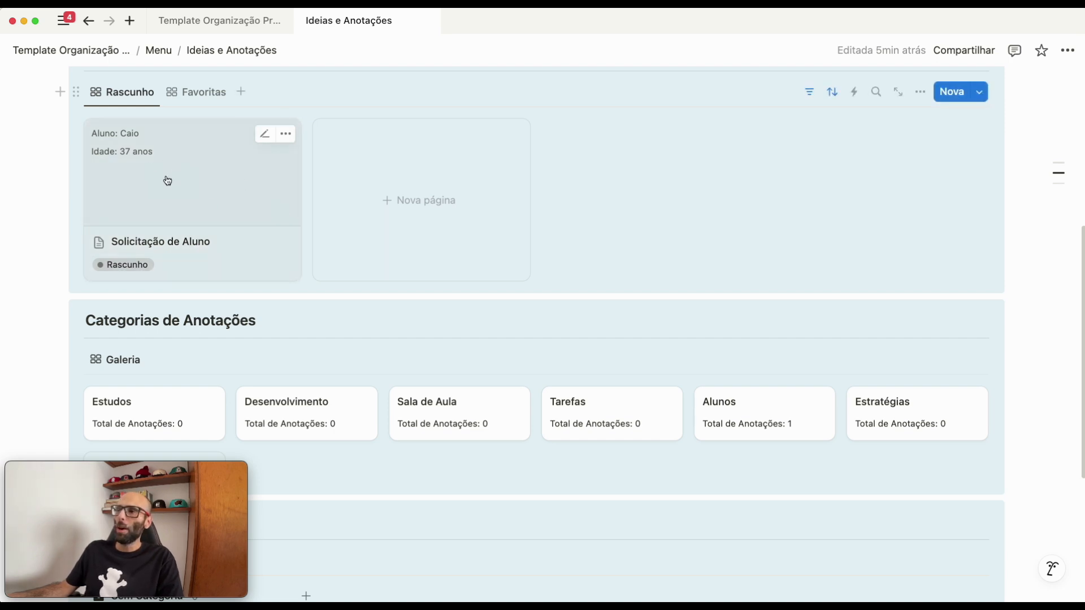
- Set the Solicitação de Aluno card's Status to Concluído in the Rascunho gallery
{"action": "scroll", "coordinate": [164, 179], "scroll_direction": "up", "scroll_amount": 1}
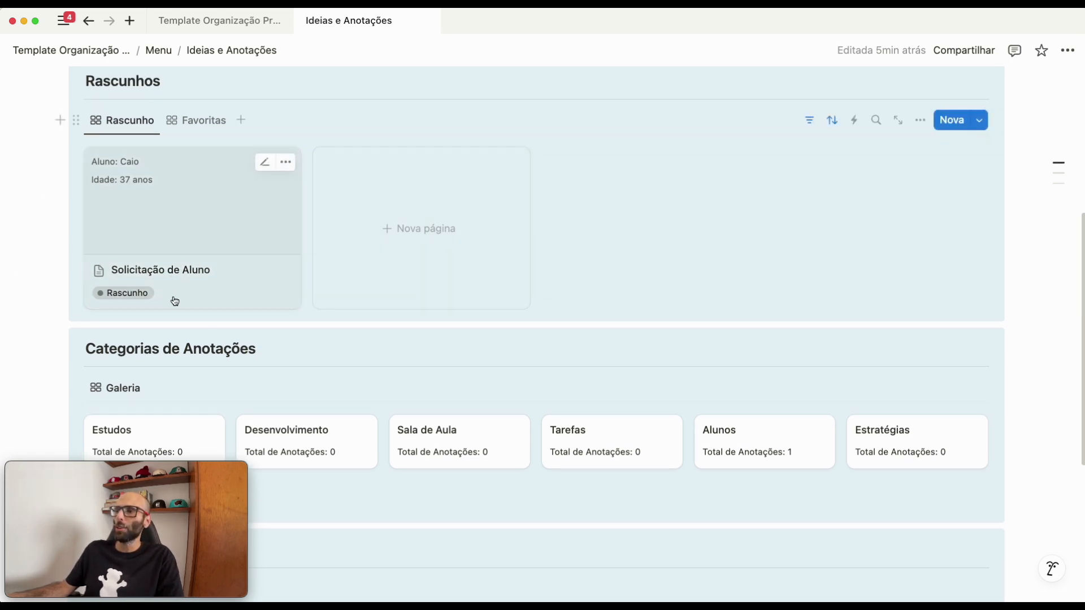
{"action": "left_click", "coordinate": [124, 294]}
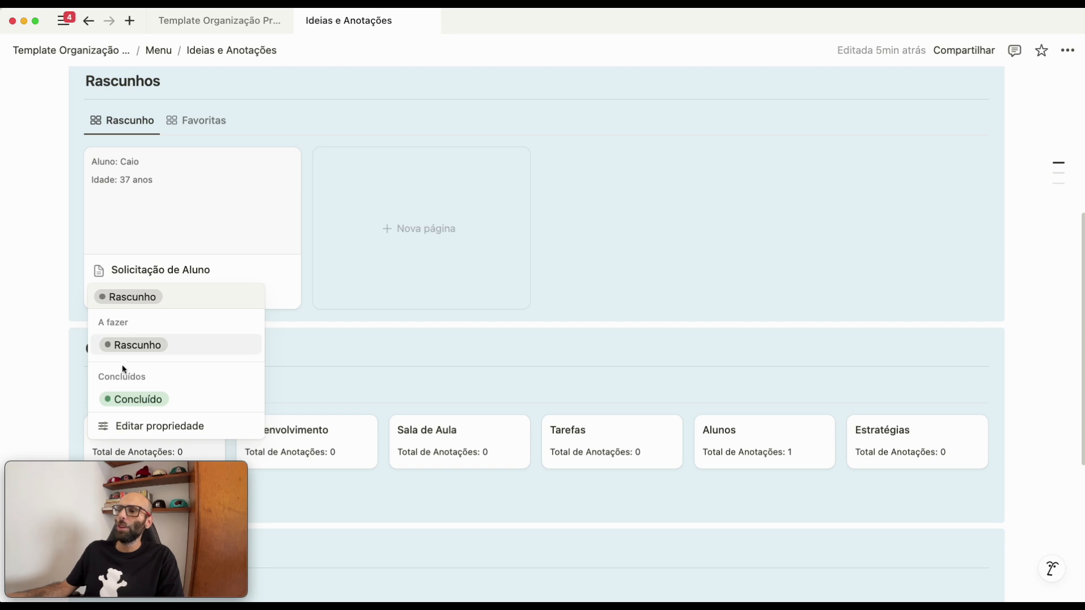
{"action": "left_click", "coordinate": [122, 399]}
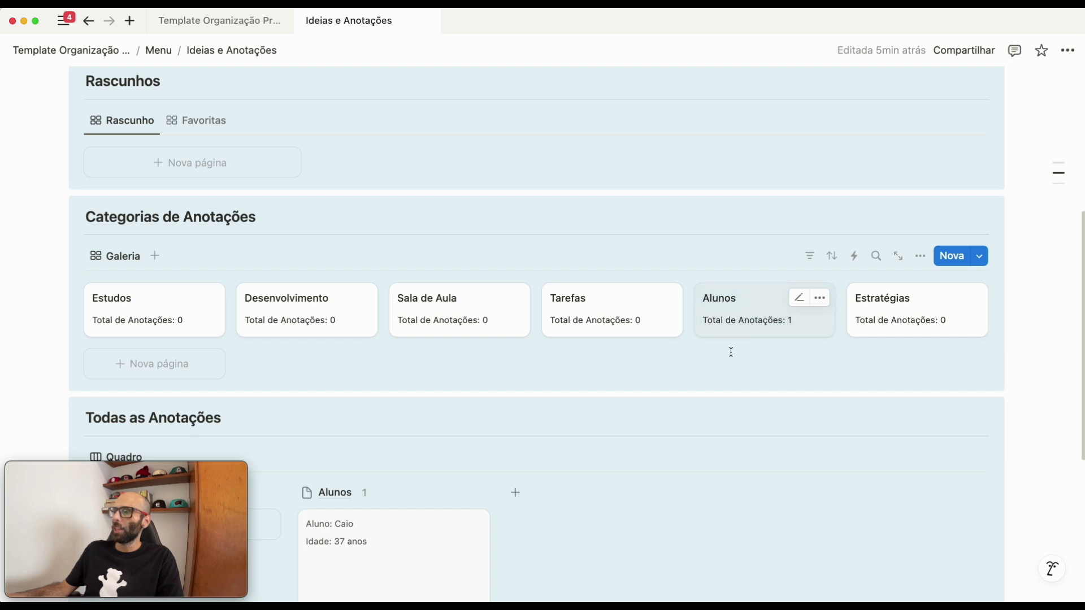
- Examine the Todas as Anotações board and the Categorias de Anotações totals for the completed note
{"action": "scroll", "coordinate": [729, 350], "scroll_direction": "down", "scroll_amount": 5}
{"action": "scroll", "coordinate": [587, 165], "scroll_direction": "down", "scroll_amount": 2}
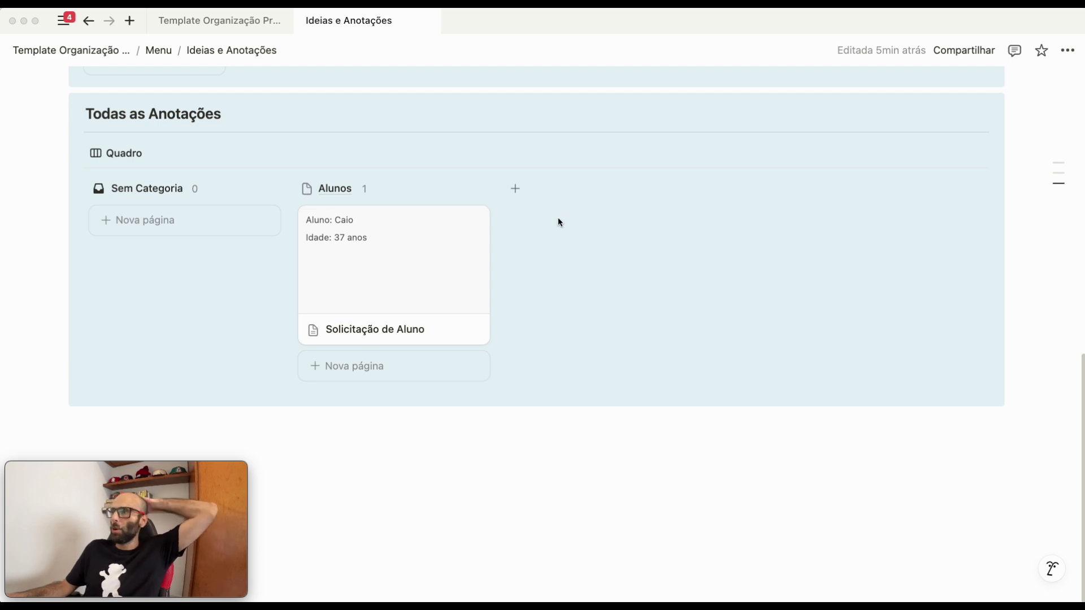
{"action": "scroll", "coordinate": [701, 244], "scroll_direction": "up", "scroll_amount": 2}
{"action": "scroll", "coordinate": [704, 252], "scroll_direction": "up", "scroll_amount": 8}
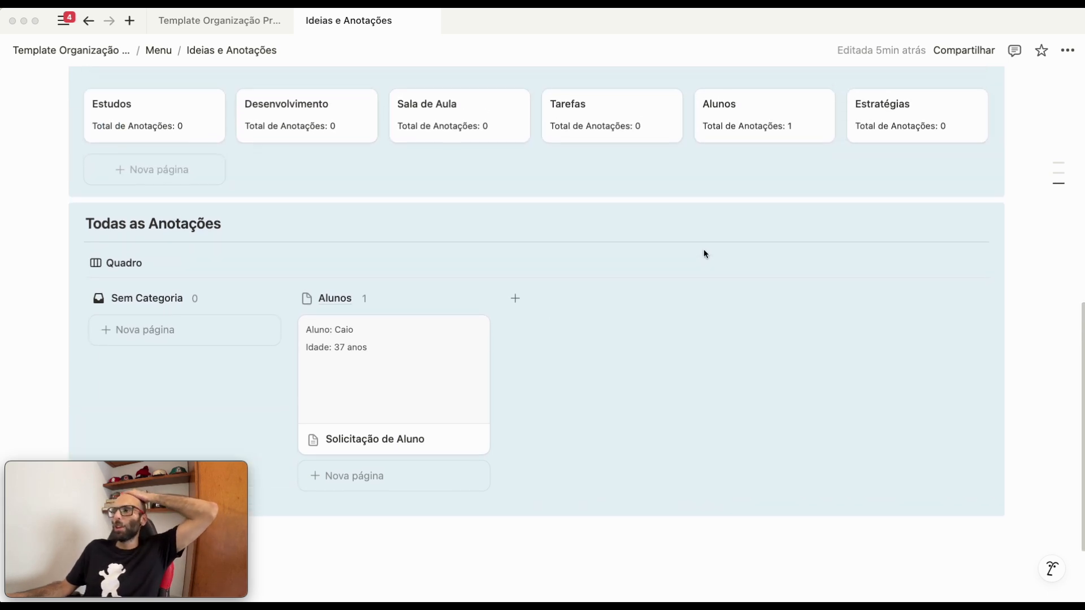
{"action": "scroll", "coordinate": [432, 375], "scroll_direction": "up", "scroll_amount": 3}
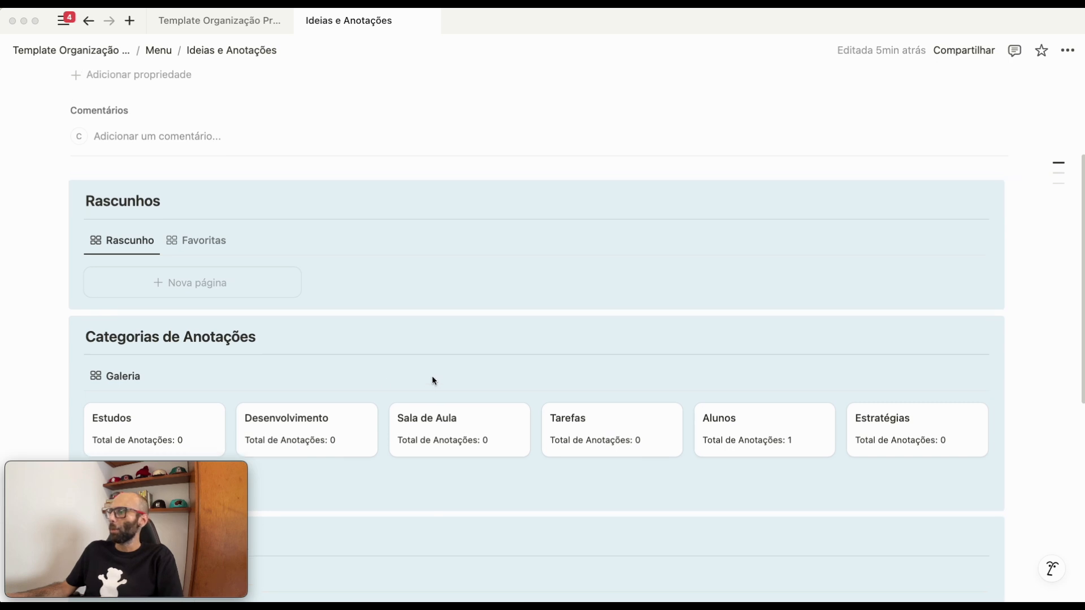
{"action": "scroll", "coordinate": [257, 342], "scroll_direction": "down", "scroll_amount": 1}
{"action": "scroll", "coordinate": [224, 341], "scroll_direction": "down", "scroll_amount": 1}
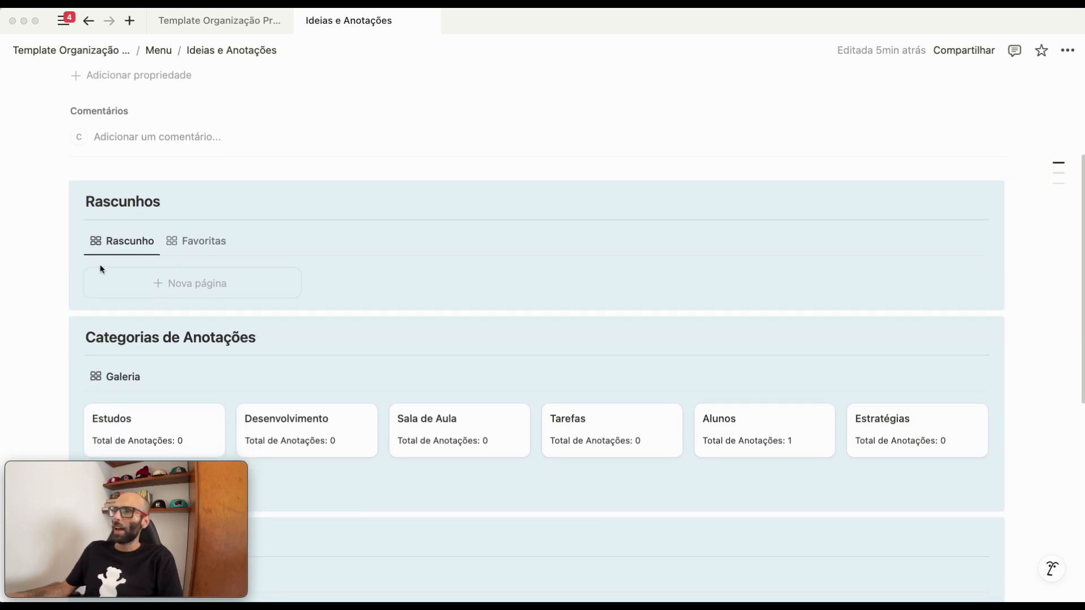
- Create another note in the Rascunho gallery titled "Tarefa de Casa para Solicitar"
{"action": "left_click", "coordinate": [143, 288]}
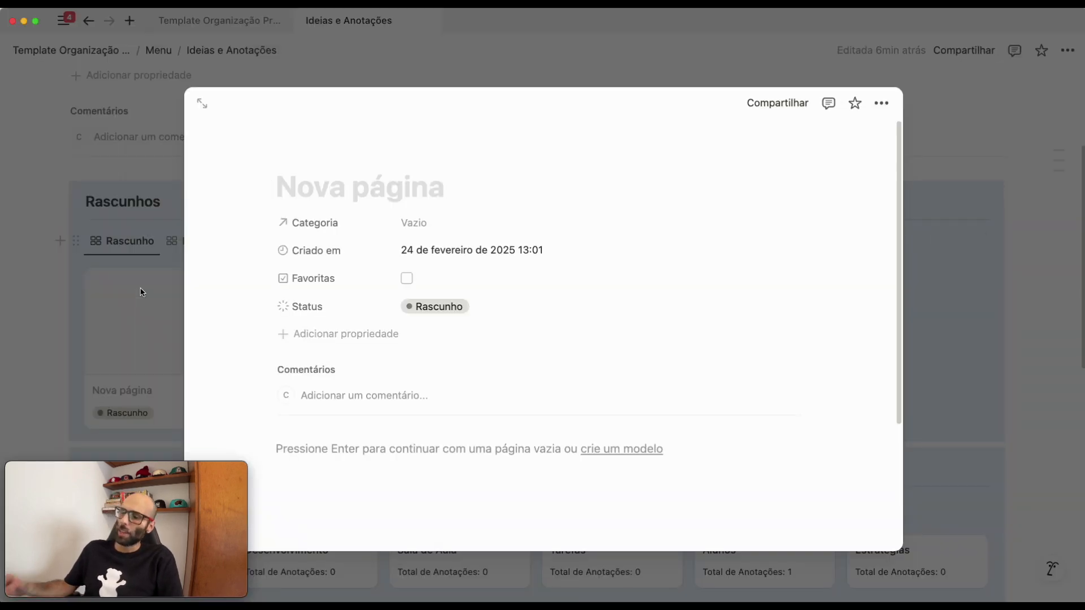
{"action": "type", "text": "Tarefas"}
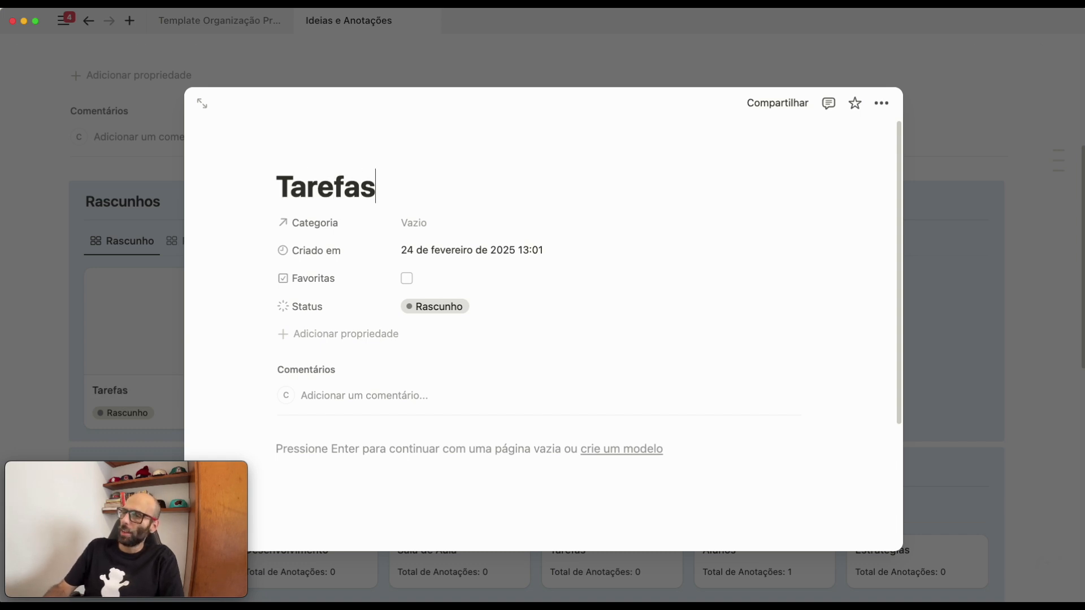
{"action": "key", "text": "BackSpace"}
{"action": "type", "text": " de Casa "}
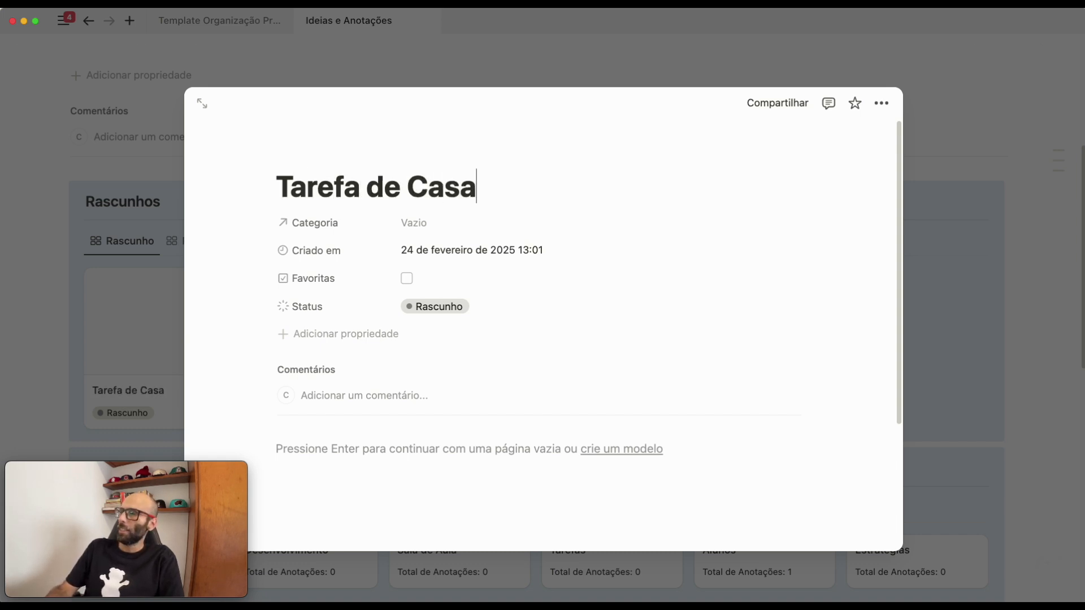
{"action": "type", "text": "para "}
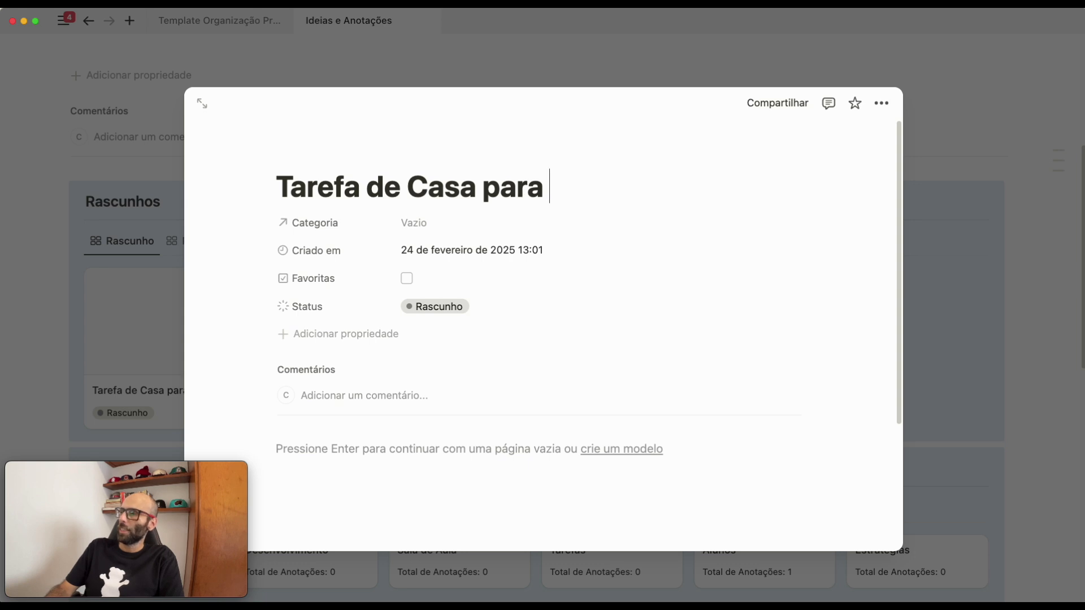
{"action": "type", "text": "Solicitar"}
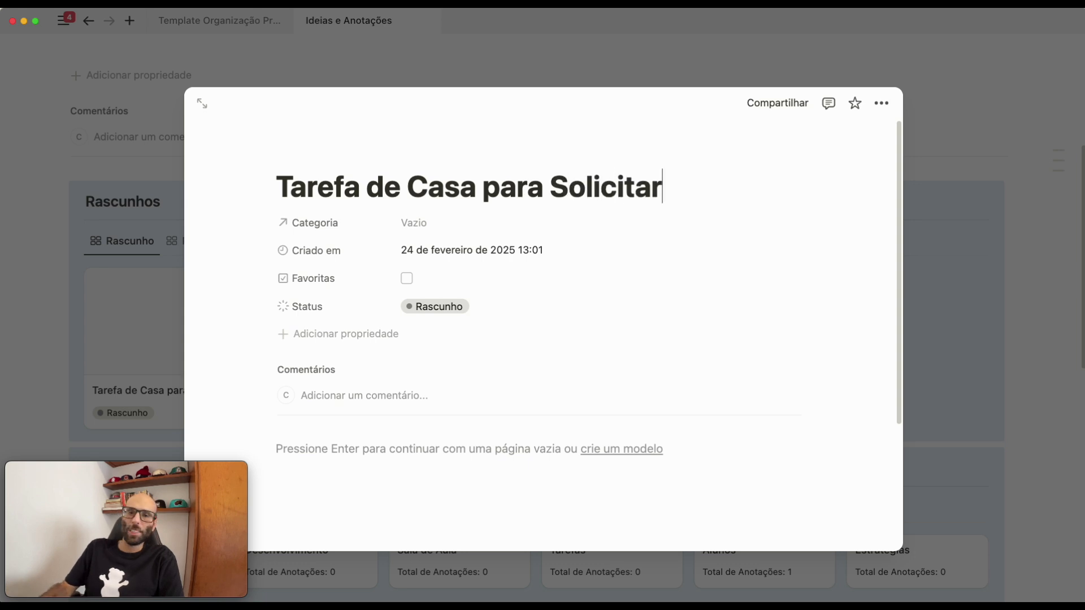
- Assign the Tarefas category to the Tarefa de Casa para Solicitar note and close it
{"action": "left_click", "coordinate": [427, 232]}
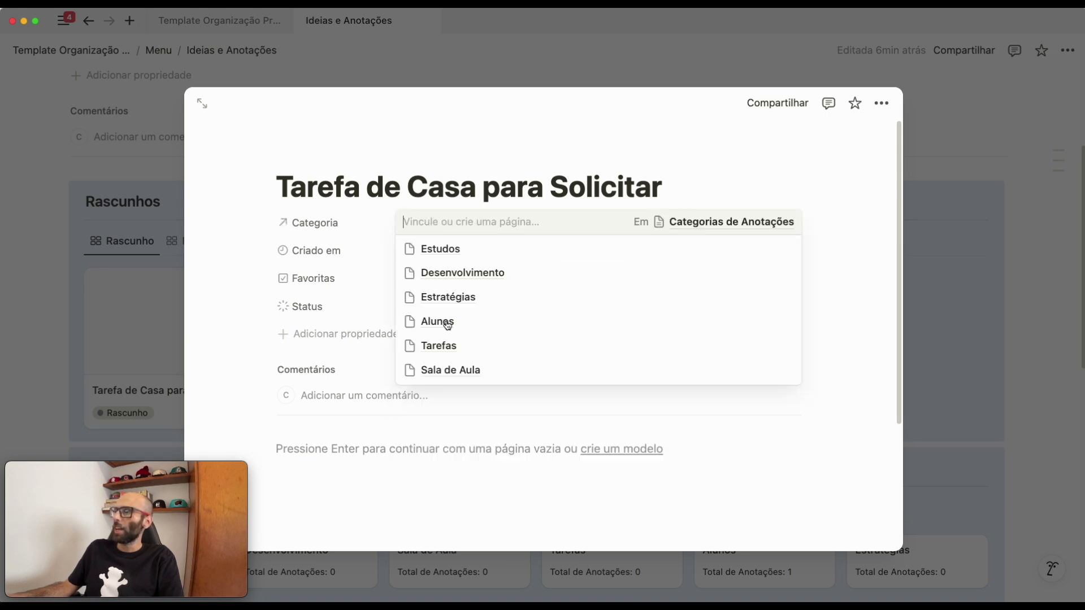
{"action": "left_click", "coordinate": [451, 353]}
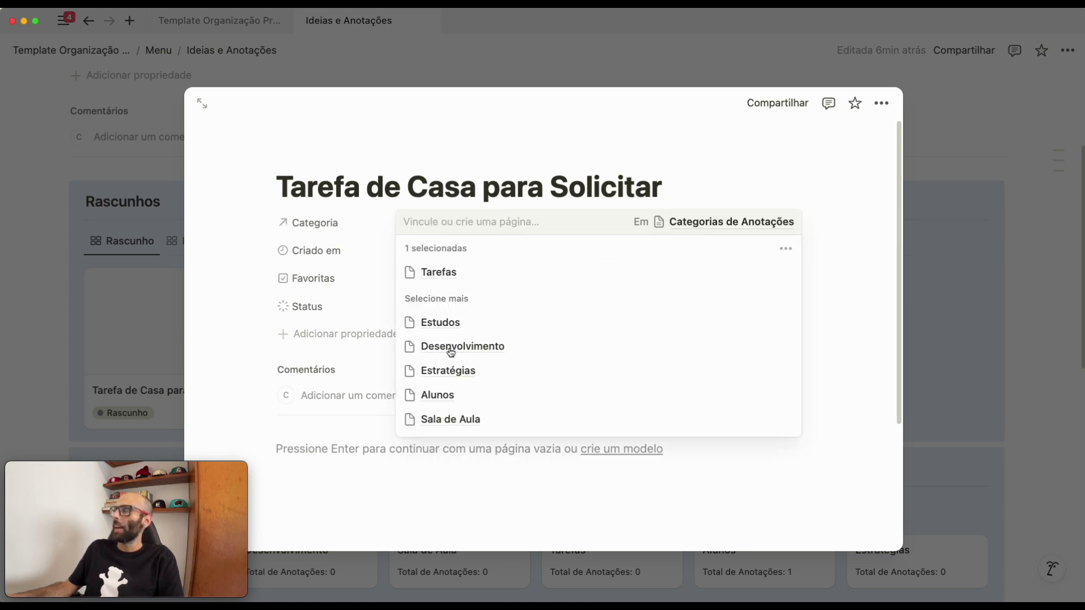
{"action": "left_click", "coordinate": [346, 321]}
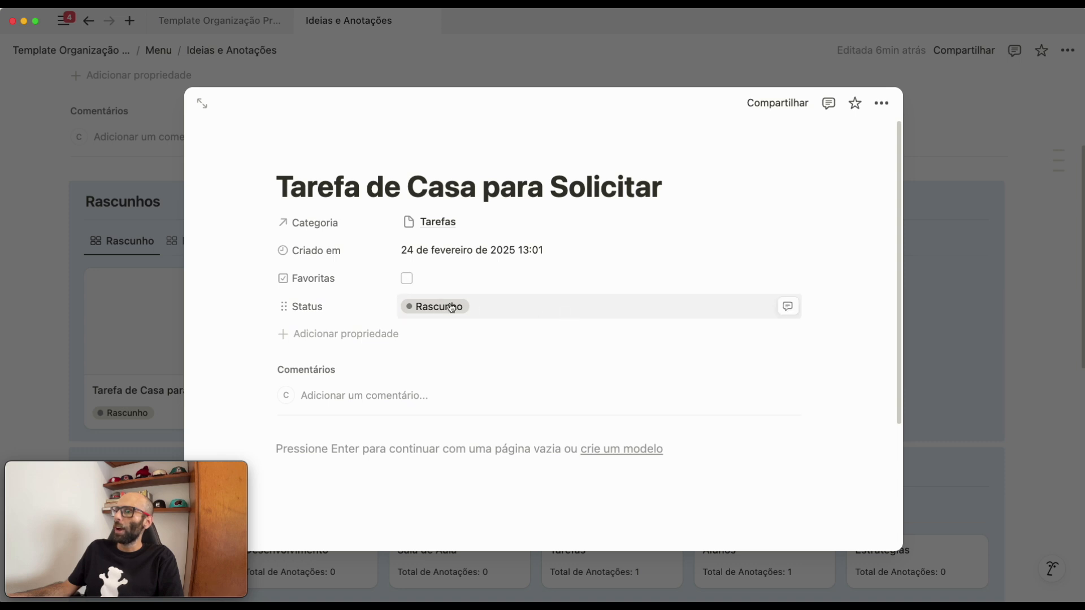
{"action": "left_click", "coordinate": [1019, 334]}
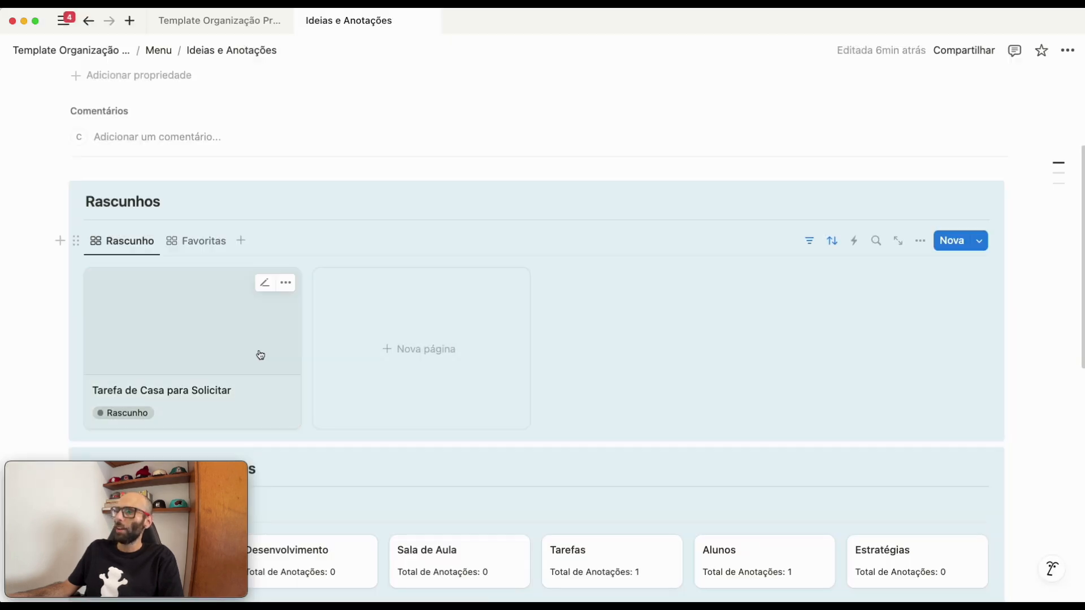
- Create another note in the Rascunho gallery titled "Concluir curso de IA"
{"action": "left_click", "coordinate": [400, 347]}
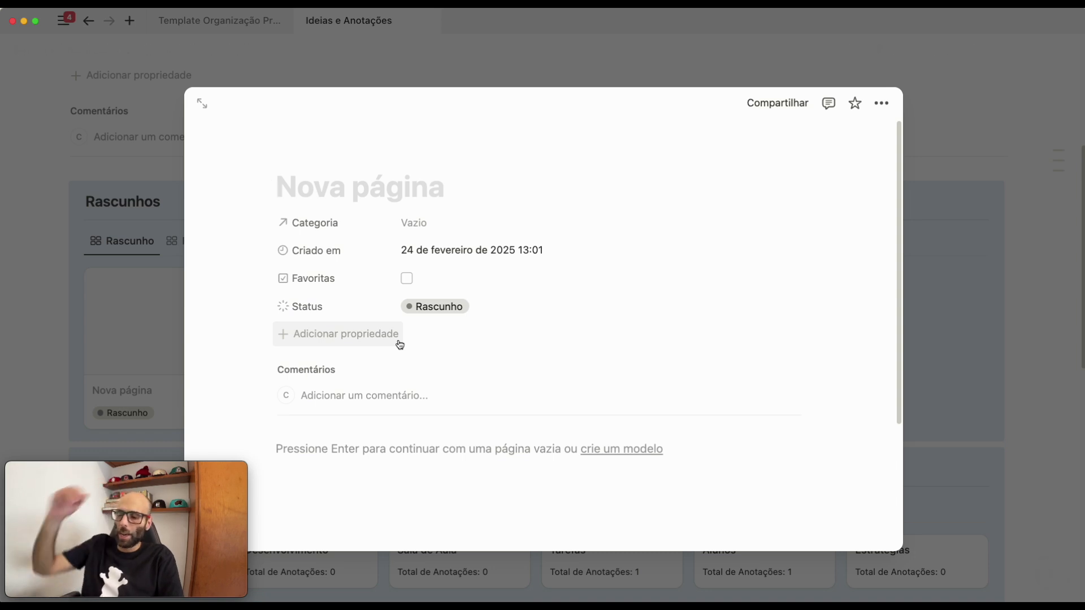
{"action": "type", "text": "Concluir"}
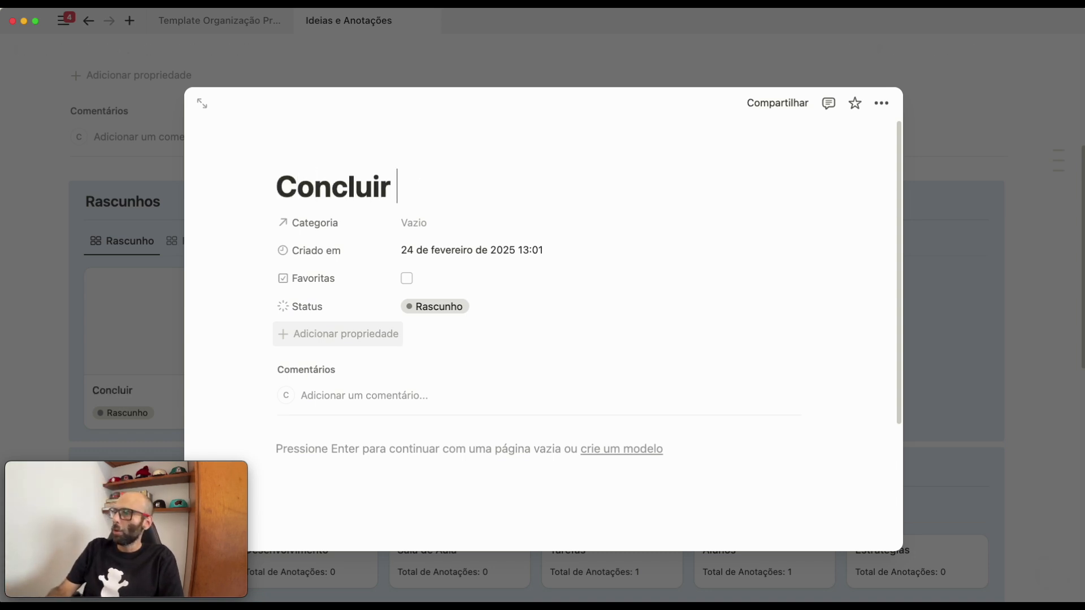
{"action": "type", "text": " curso de IA"}
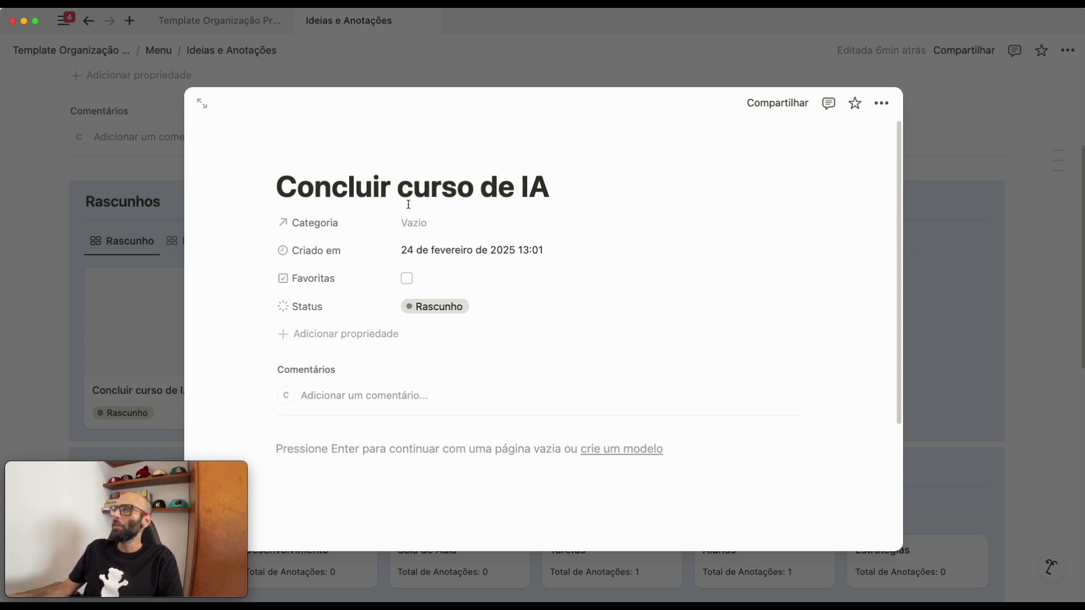
- Assign the Desenvolvimento and Estudos categories to the Concluir curso de IA note
{"action": "left_click", "coordinate": [421, 229]}
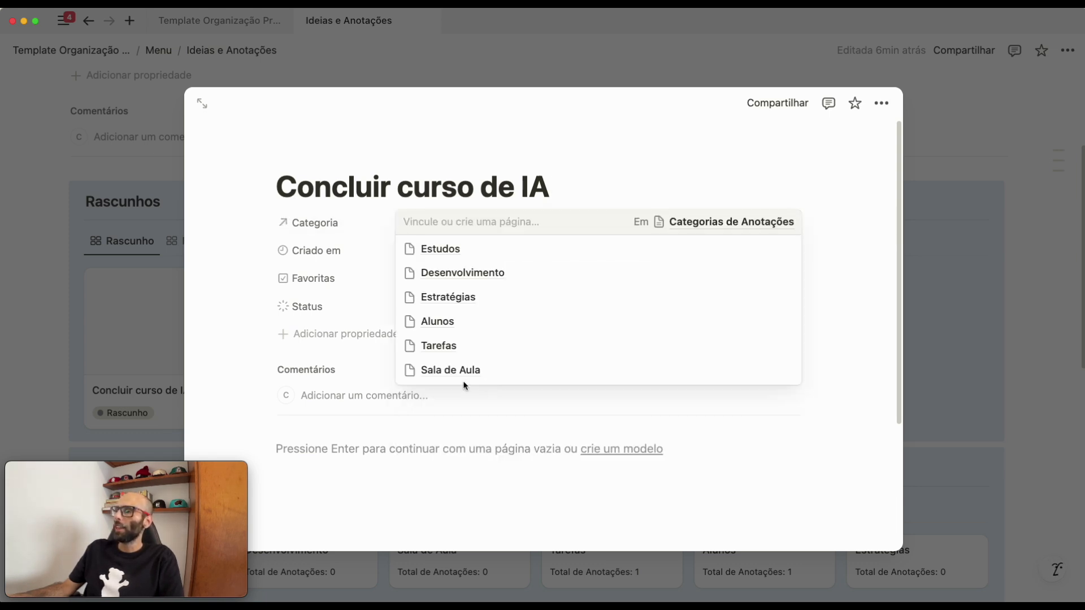
{"action": "left_click", "coordinate": [457, 278]}
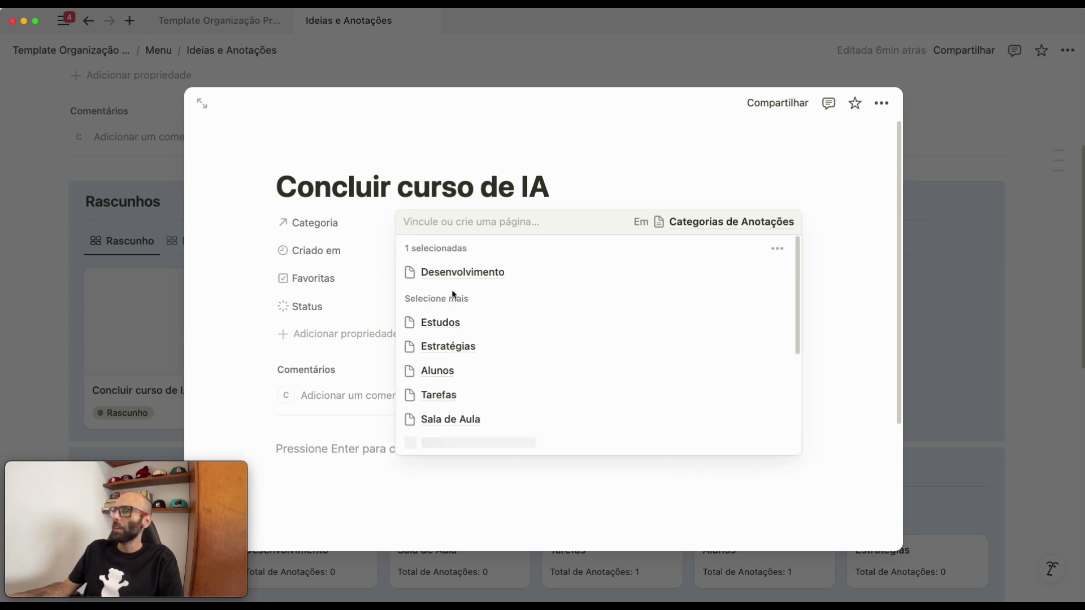
{"action": "left_click", "coordinate": [463, 325]}
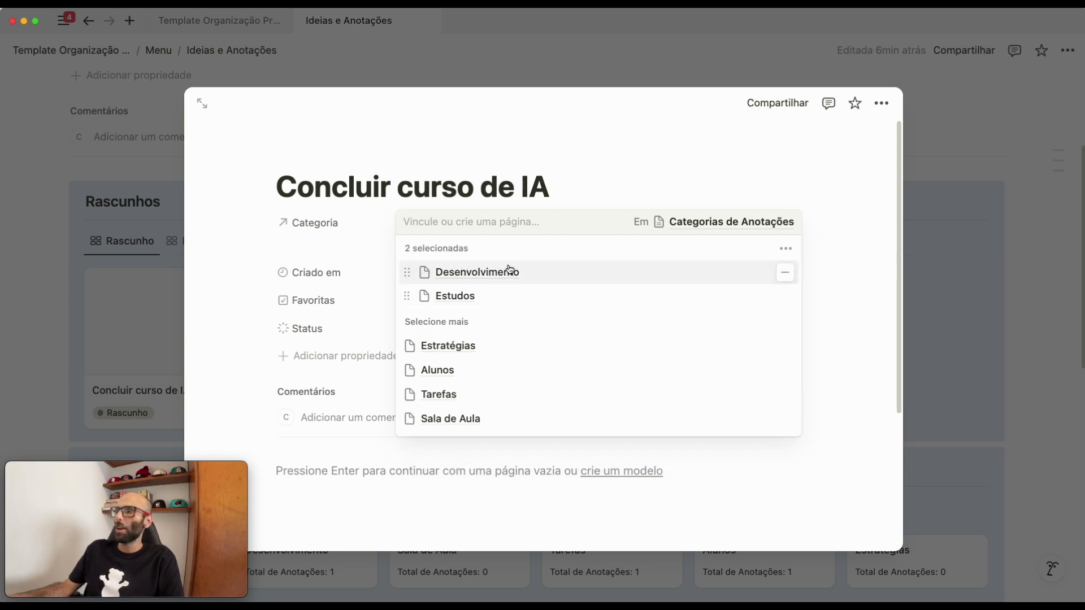
{"action": "left_click", "coordinate": [669, 155]}
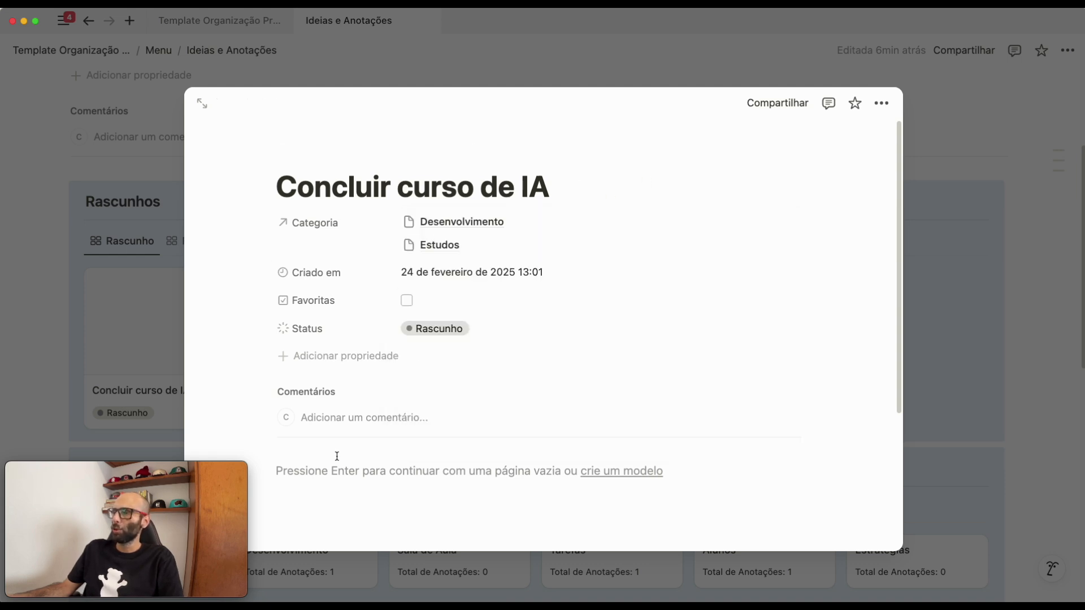
- Write the lines "Modulo 1 - titulo" and "Modulo 2 -" in the body of the Concluir curso de IA note and close it
{"action": "left_click", "coordinate": [362, 466]}
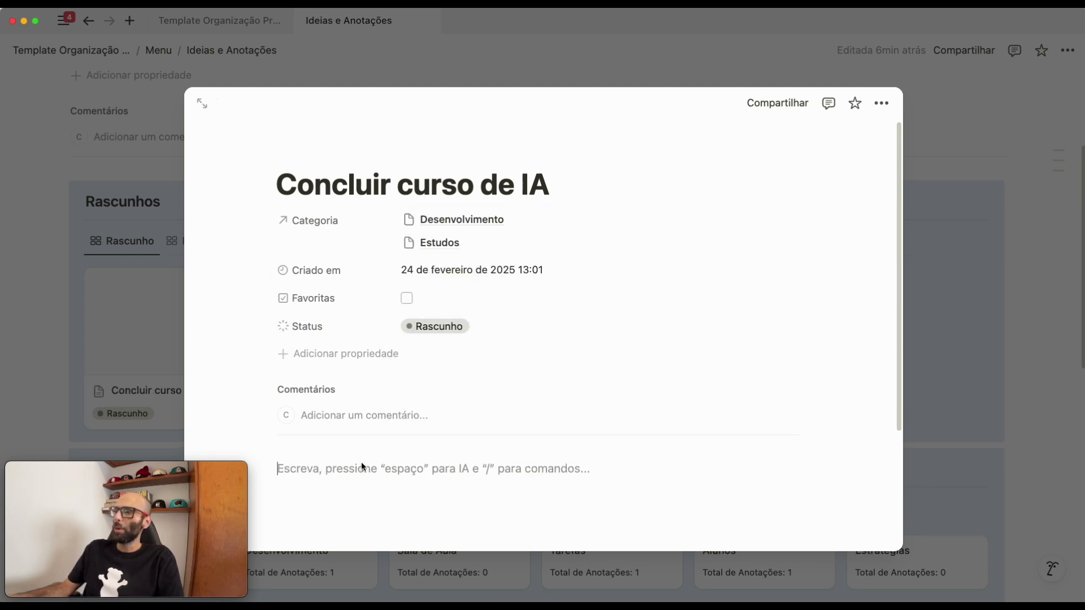
{"action": "type", "text": "Modulo 1 - titulo"}
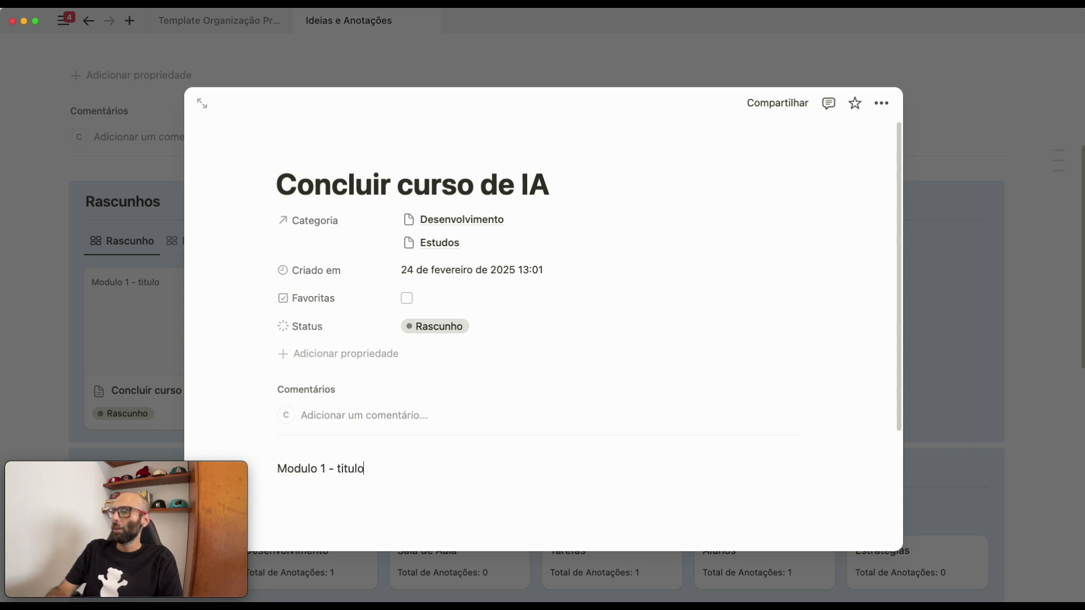
{"action": "key", "text": "Return"}
{"action": "type", "text": "Modulo 2 -"}
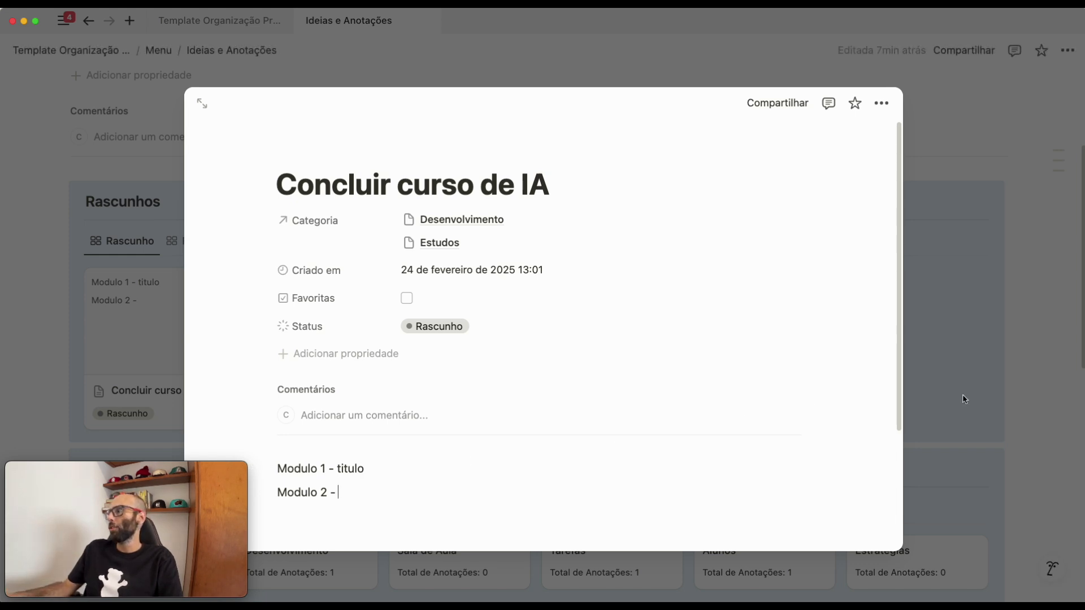
{"action": "left_click", "coordinate": [1047, 359]}
- Examine the Rascunho cards, the Categorias de Anotações totals and the Todas as Anotações board for the new notes
{"action": "scroll", "coordinate": [400, 421], "scroll_direction": "down", "scroll_amount": 1}
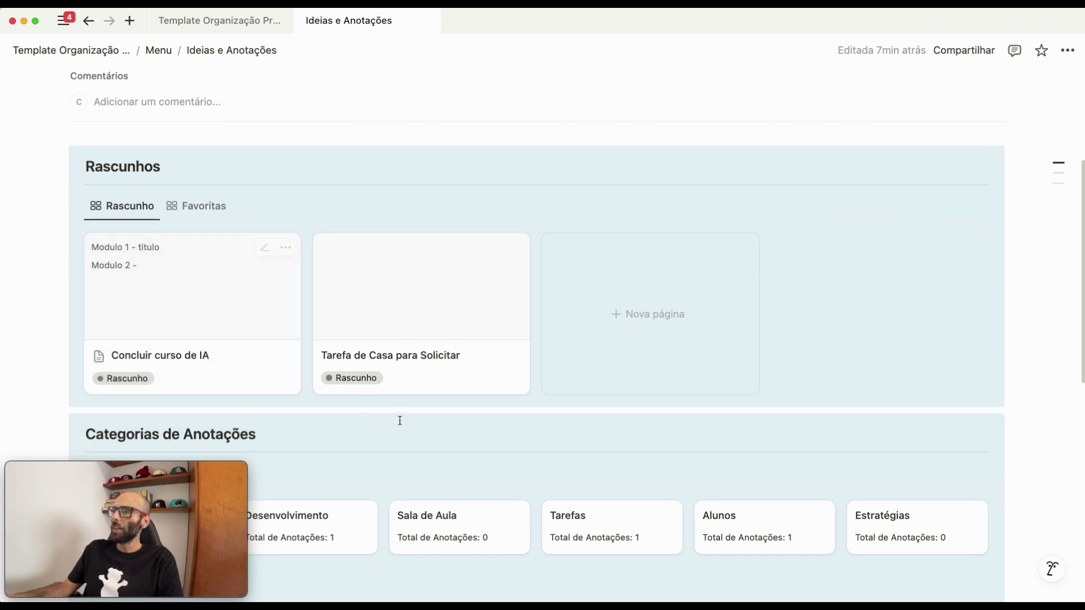
{"action": "scroll", "coordinate": [400, 421], "scroll_direction": "down", "scroll_amount": 5}
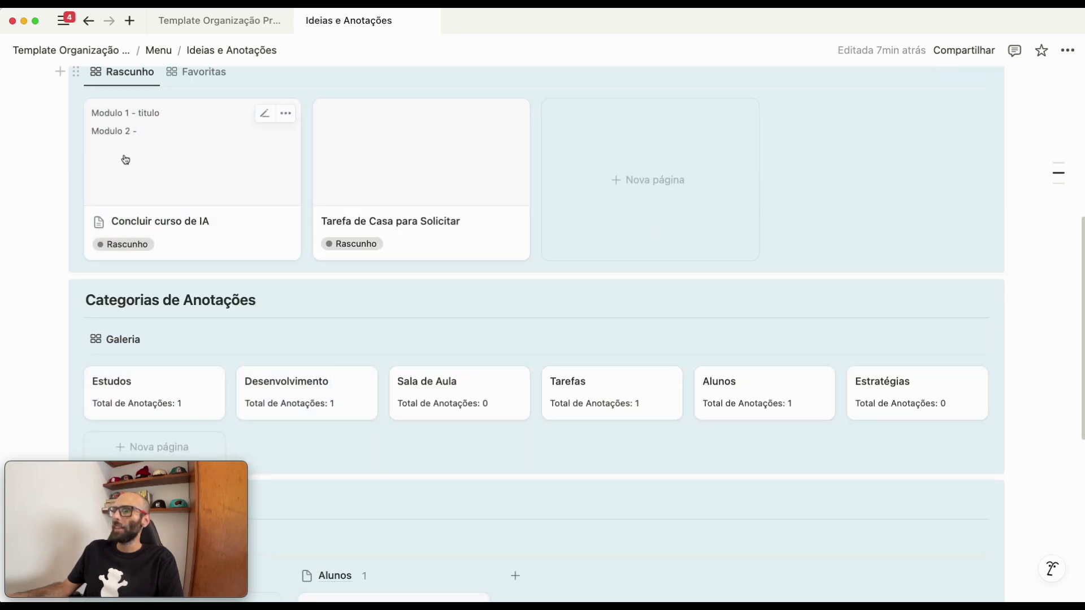
{"action": "scroll", "coordinate": [183, 408], "scroll_direction": "down", "scroll_amount": 1}
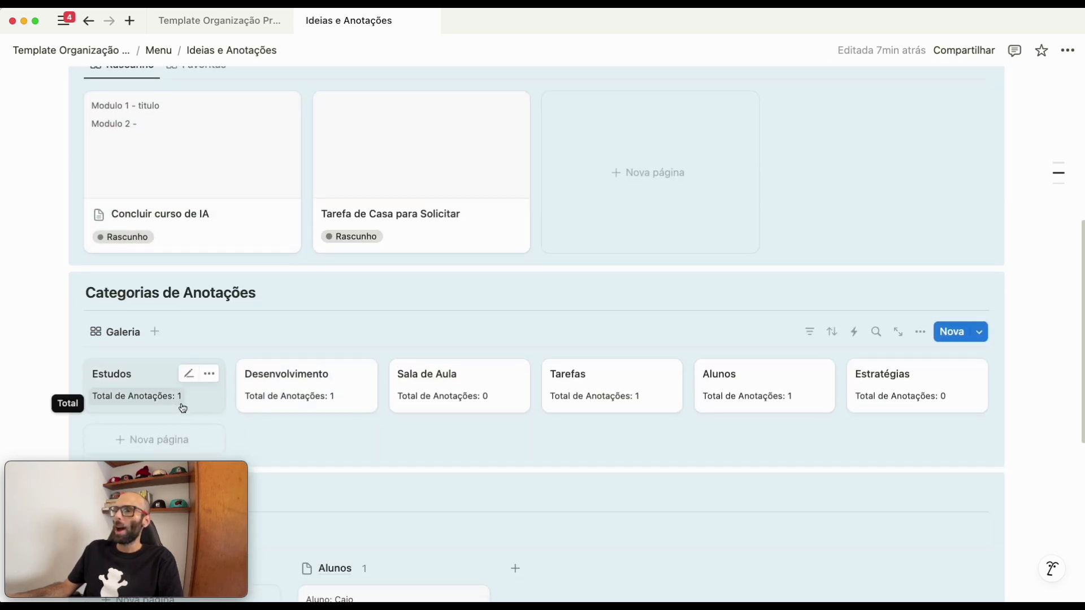
{"action": "scroll", "coordinate": [184, 408], "scroll_direction": "down", "scroll_amount": 2}
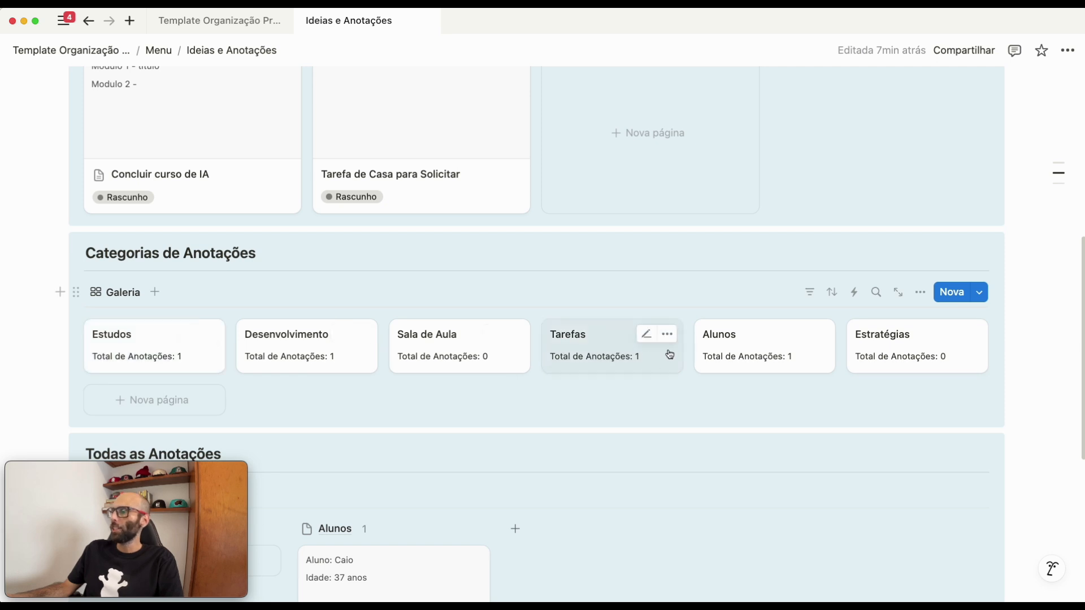
{"action": "scroll", "coordinate": [554, 394], "scroll_direction": "down", "scroll_amount": 6}
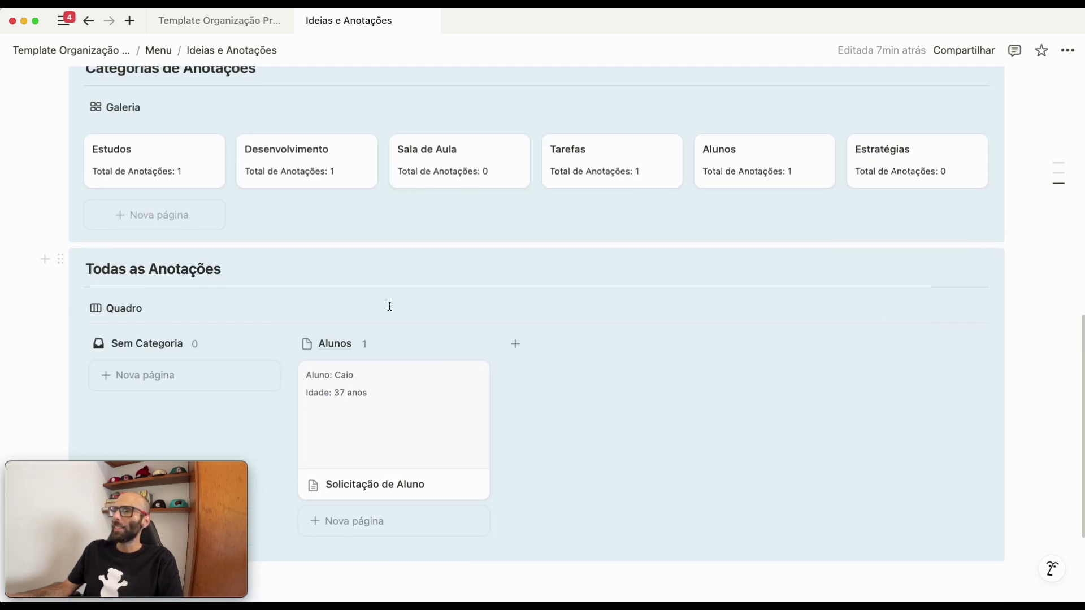
{"action": "scroll", "coordinate": [565, 317], "scroll_direction": "up", "scroll_amount": 1}
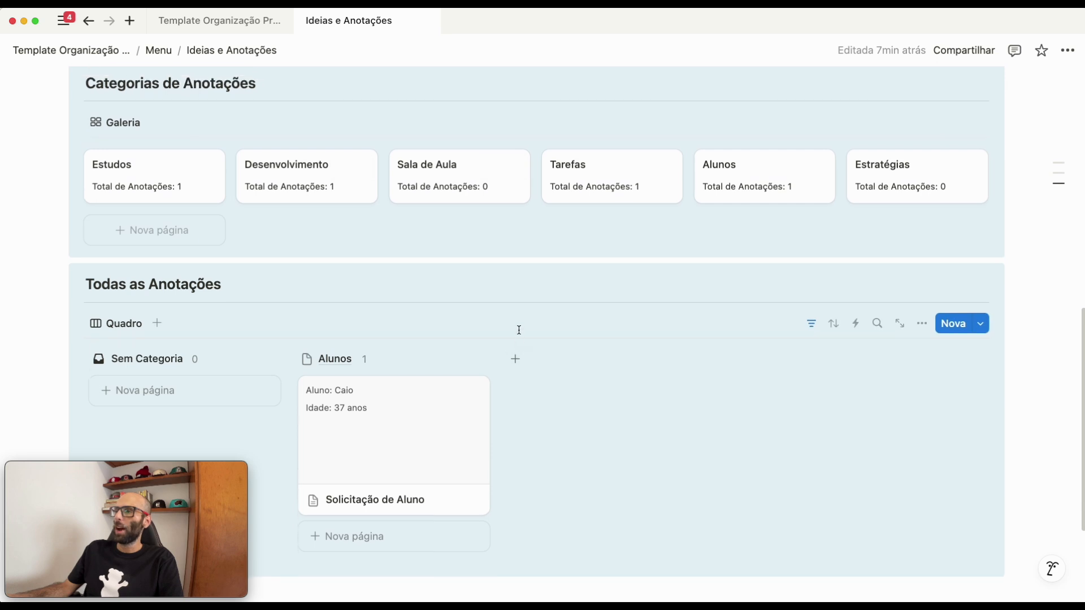
{"action": "scroll", "coordinate": [520, 330], "scroll_direction": "up", "scroll_amount": 10}
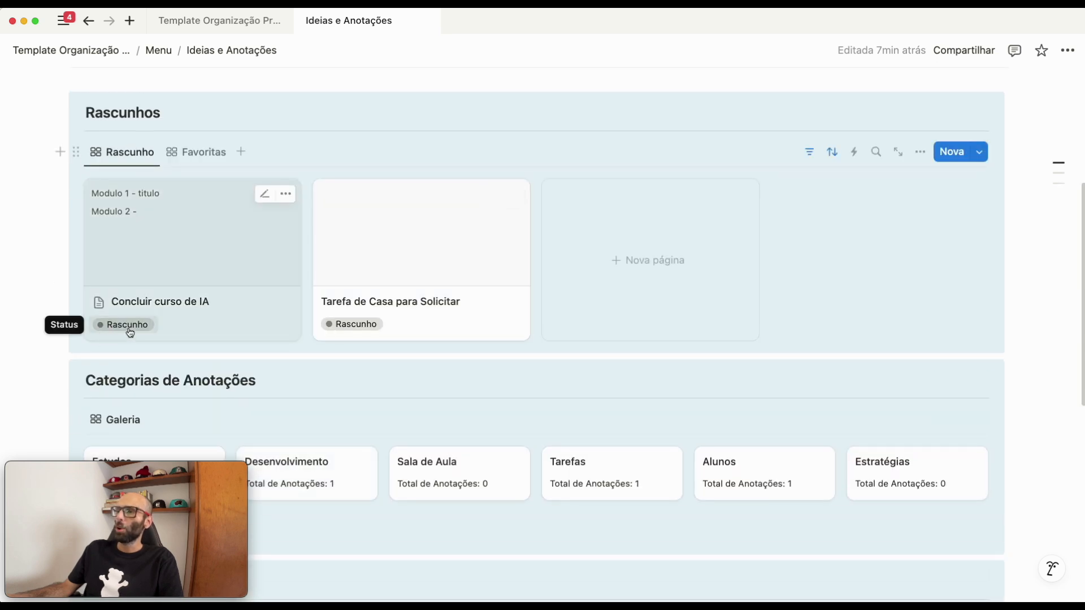
- Set the Concluir curso de IA card's Status to Concluído in the Rascunho gallery
{"action": "left_click", "coordinate": [130, 333]}
{"action": "left_click", "coordinate": [146, 430]}
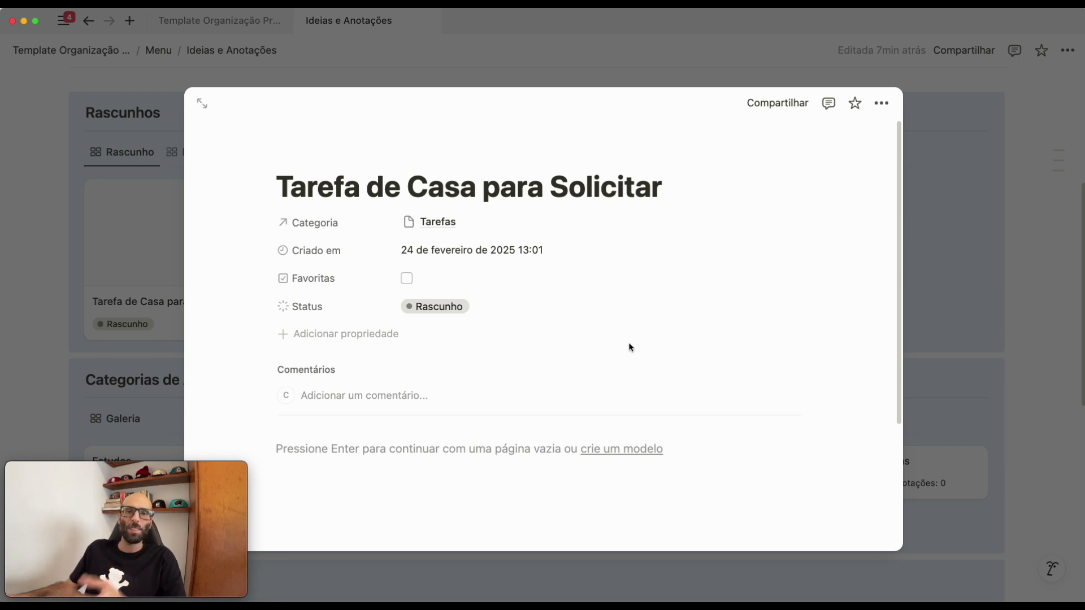
{"action": "left_click", "coordinate": [1016, 245]}
- Mark the Solicitação de Aluno note from the Todas as Anotações board as a favourite and close it
{"action": "scroll", "coordinate": [550, 341], "scroll_direction": "down", "scroll_amount": 8}
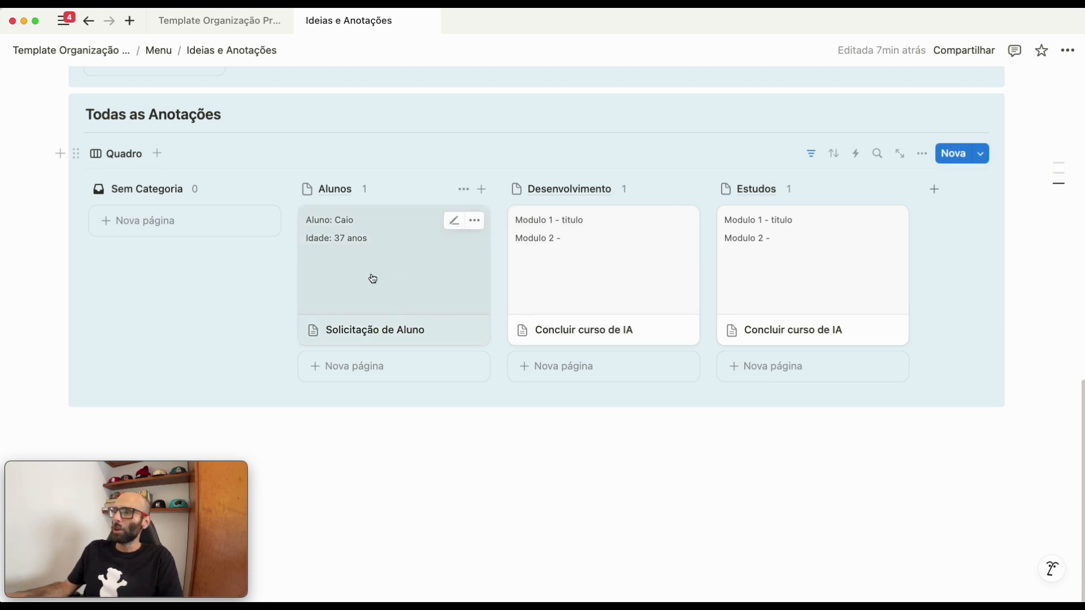
{"action": "left_click", "coordinate": [372, 279]}
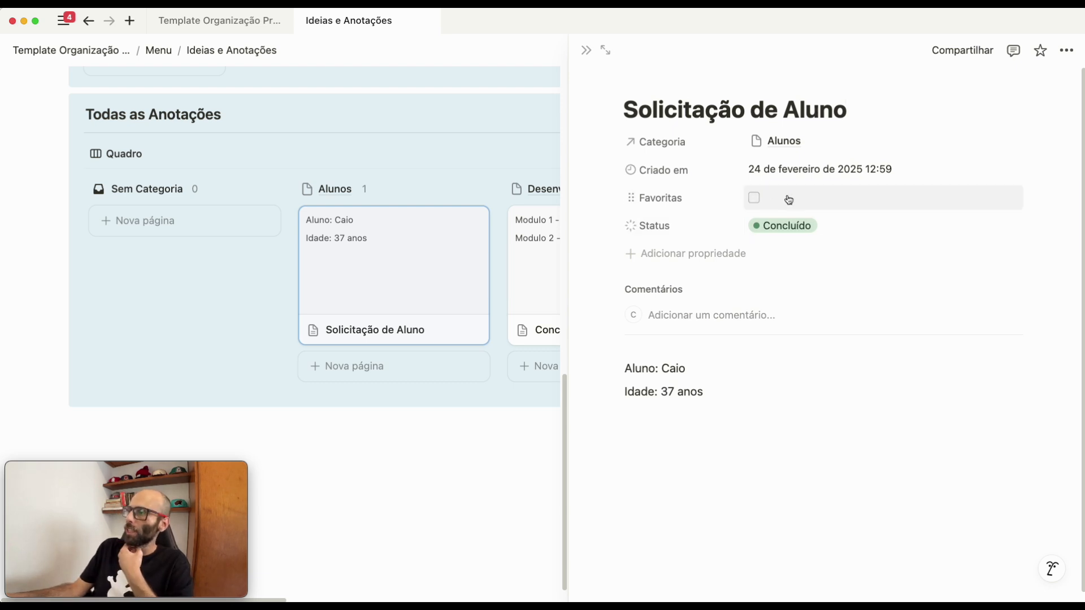
{"action": "left_click", "coordinate": [755, 201]}
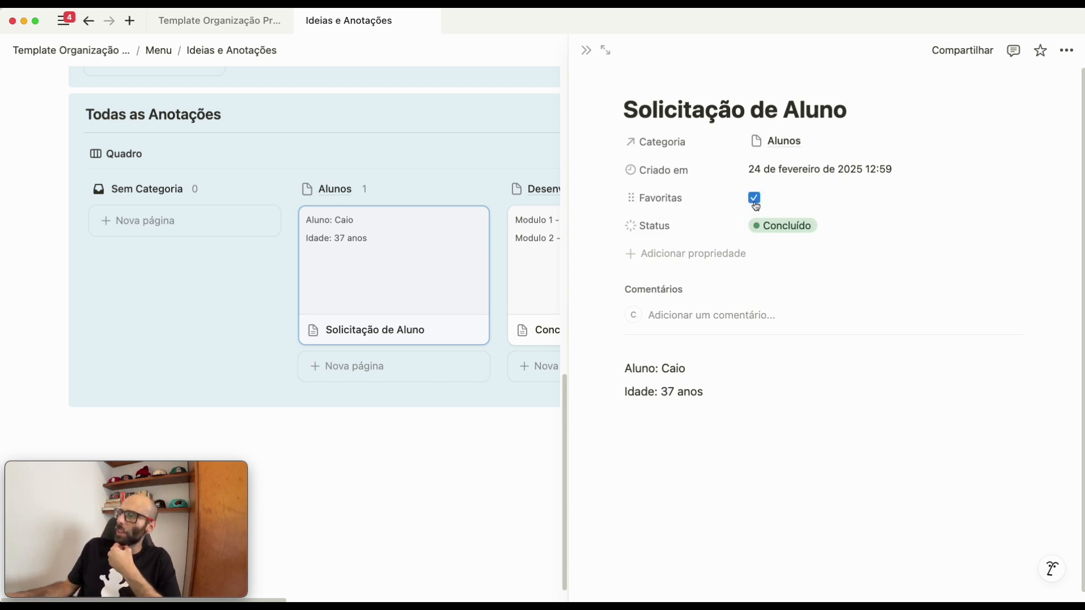
{"action": "left_click", "coordinate": [450, 497]}
- Display the Favoritas gallery in the Rascunhos section to check the favourited note
{"action": "scroll", "coordinate": [463, 480], "scroll_direction": "up", "scroll_amount": 10}
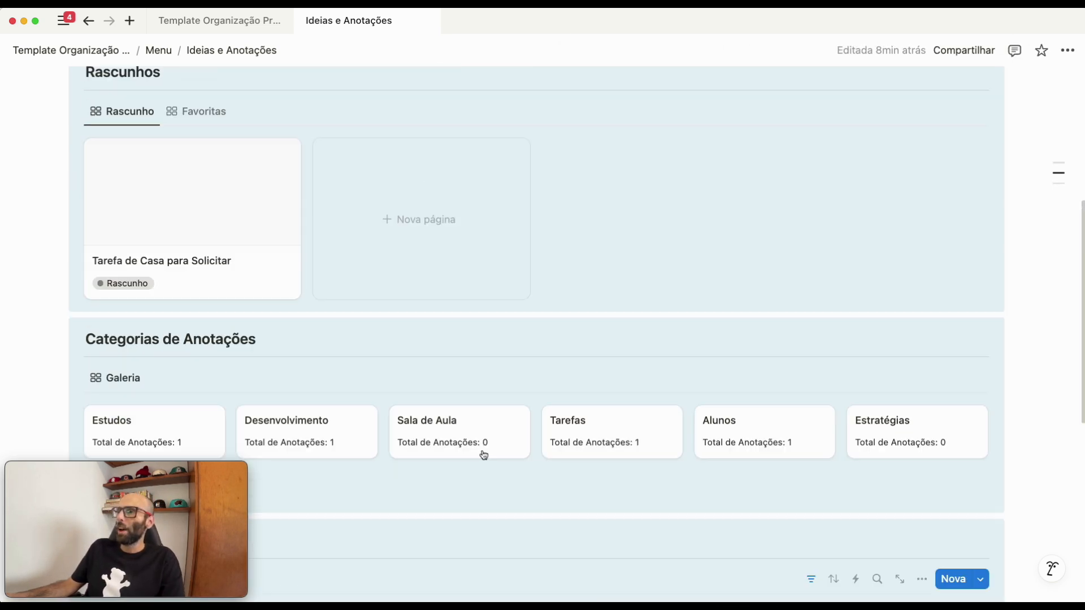
{"action": "scroll", "coordinate": [484, 455], "scroll_direction": "up", "scroll_amount": 3}
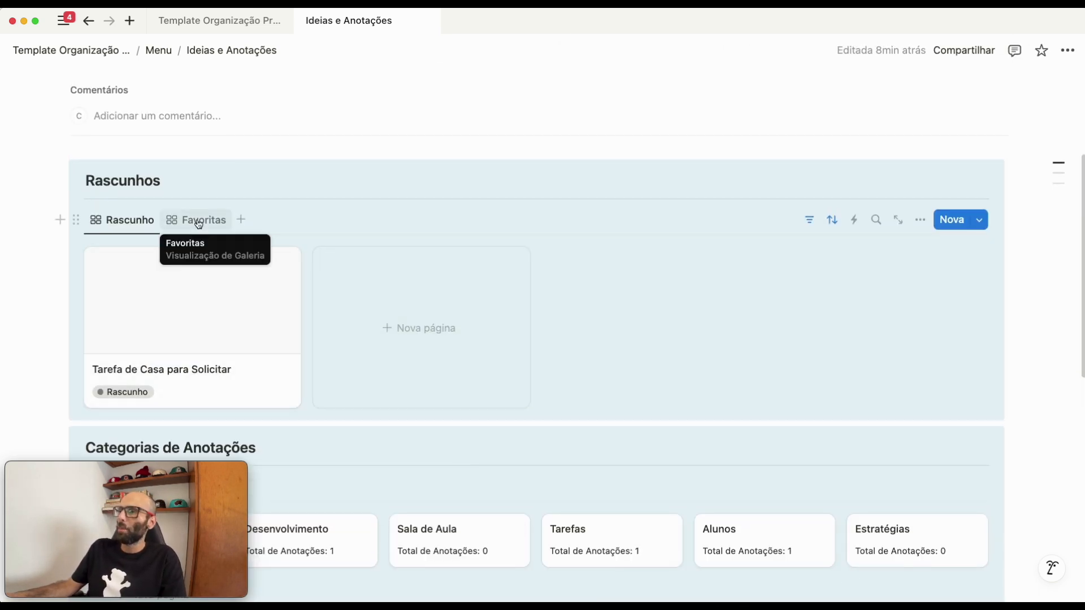
{"action": "left_click", "coordinate": [199, 224]}
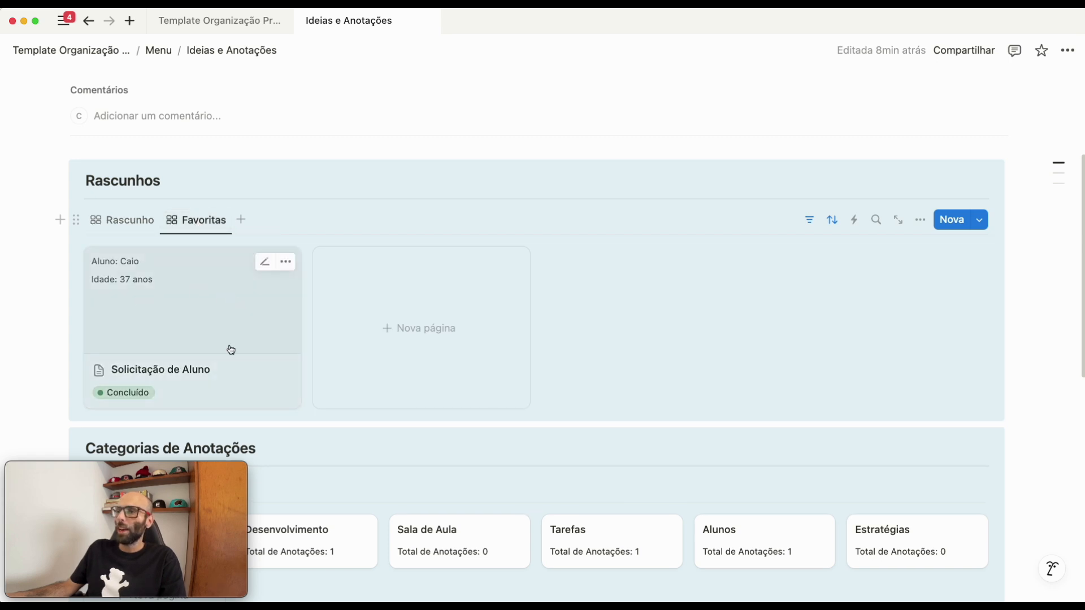